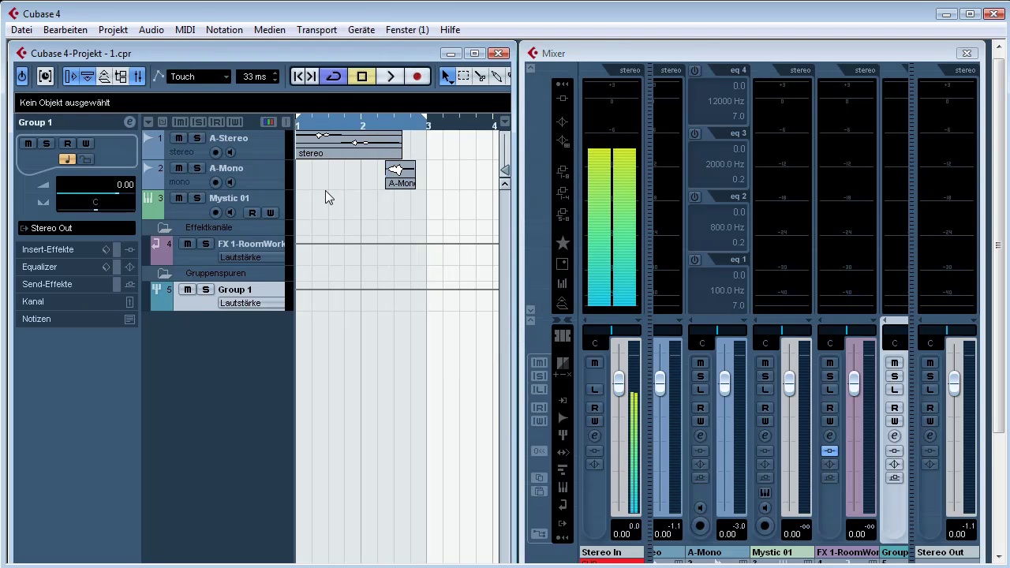
# Step: Select the audio, Mystic 01 and Group 1 tracks in turn to compare their channels, ending on A-Stereo
pyautogui.click(269, 154)
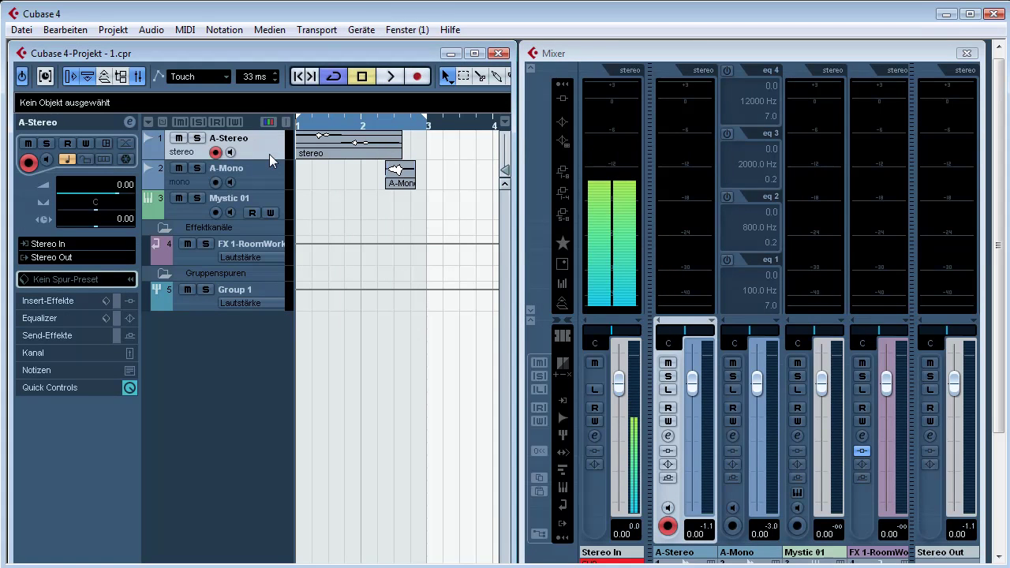
pyautogui.click(265, 172)
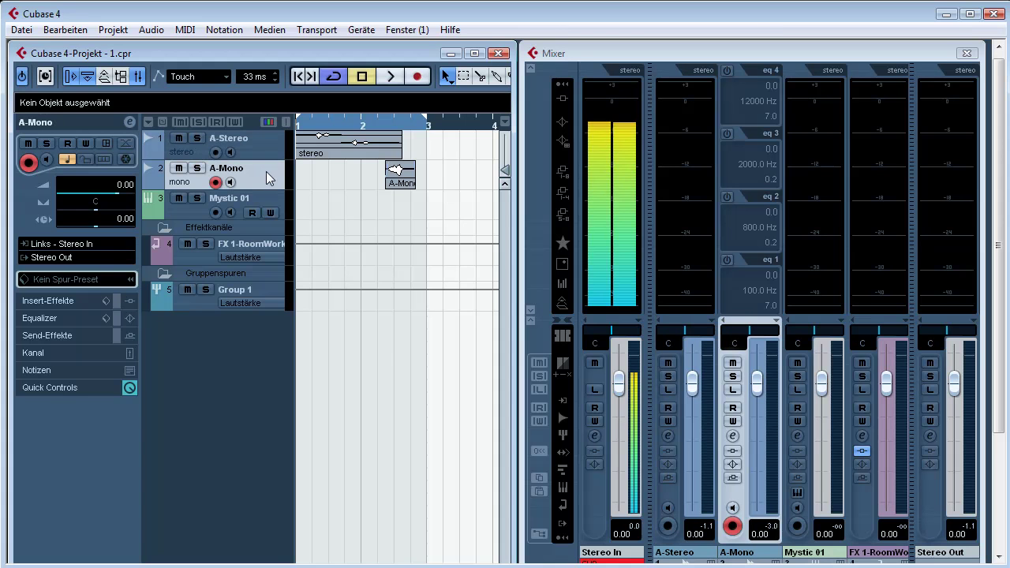
pyautogui.click(258, 205)
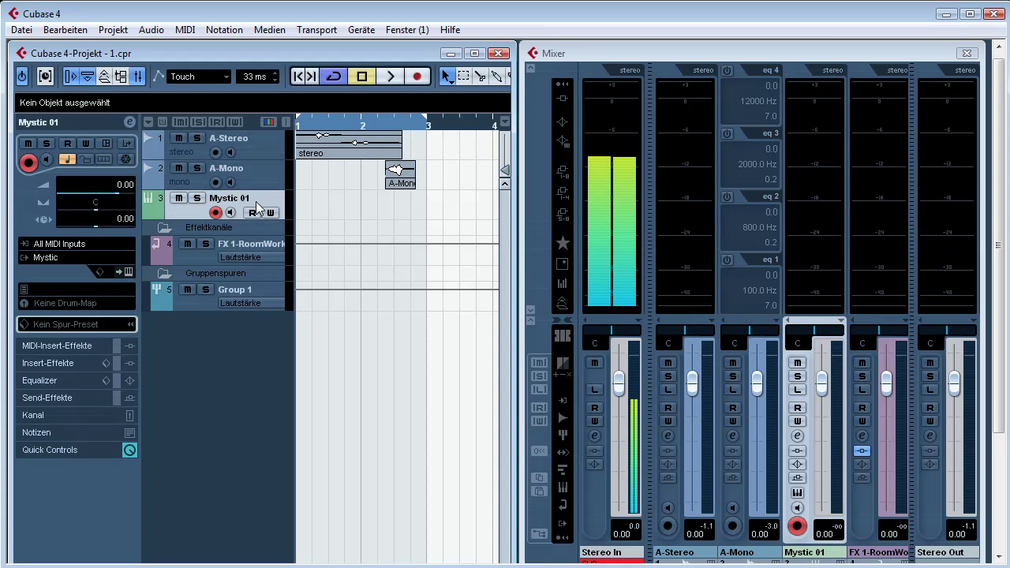
pyautogui.click(196, 259)
pyautogui.click(252, 290)
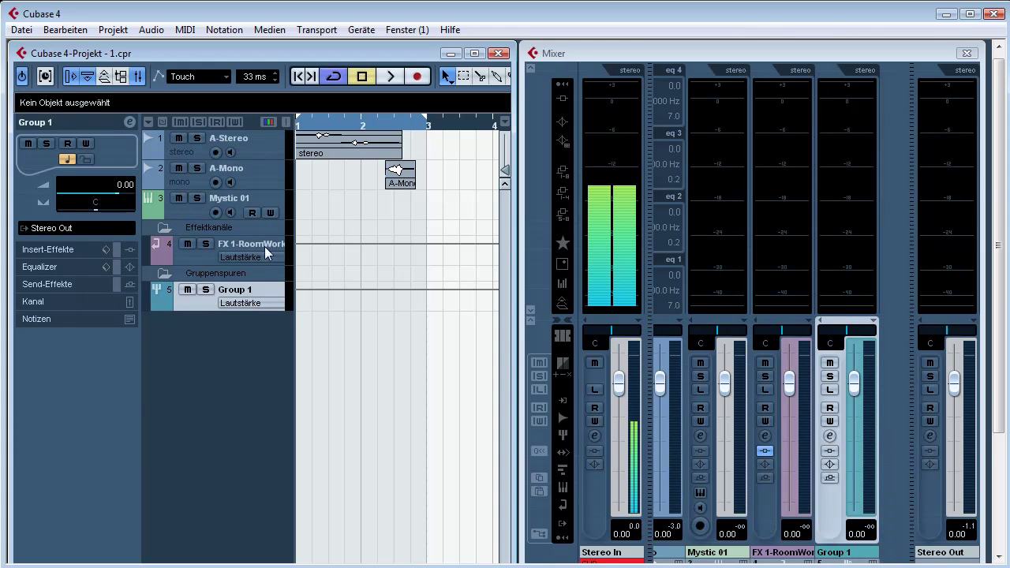
pyautogui.click(276, 138)
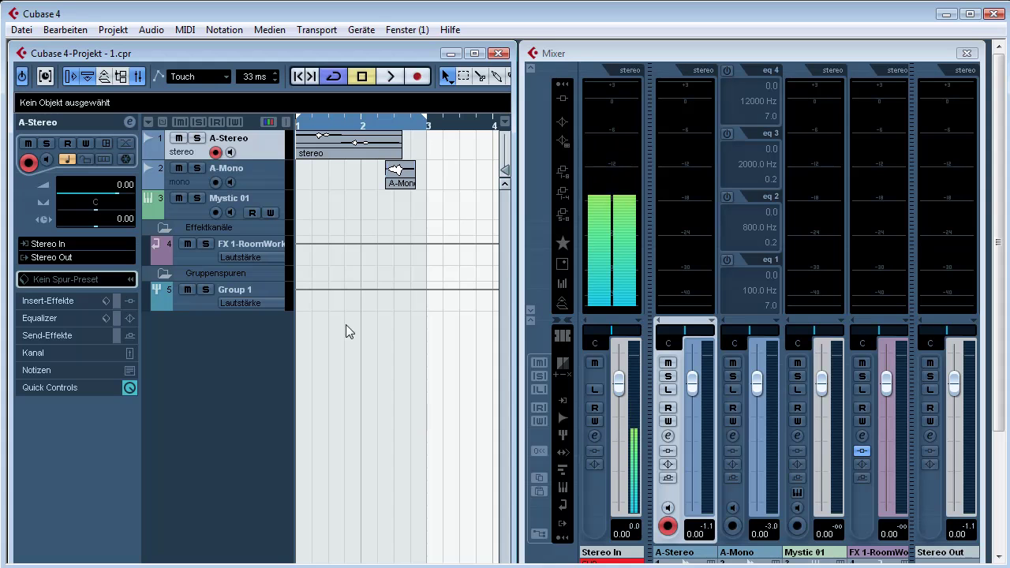
# Step: Examine the input and output bus assignments in the VST connections, and close them
pyautogui.click(361, 29)
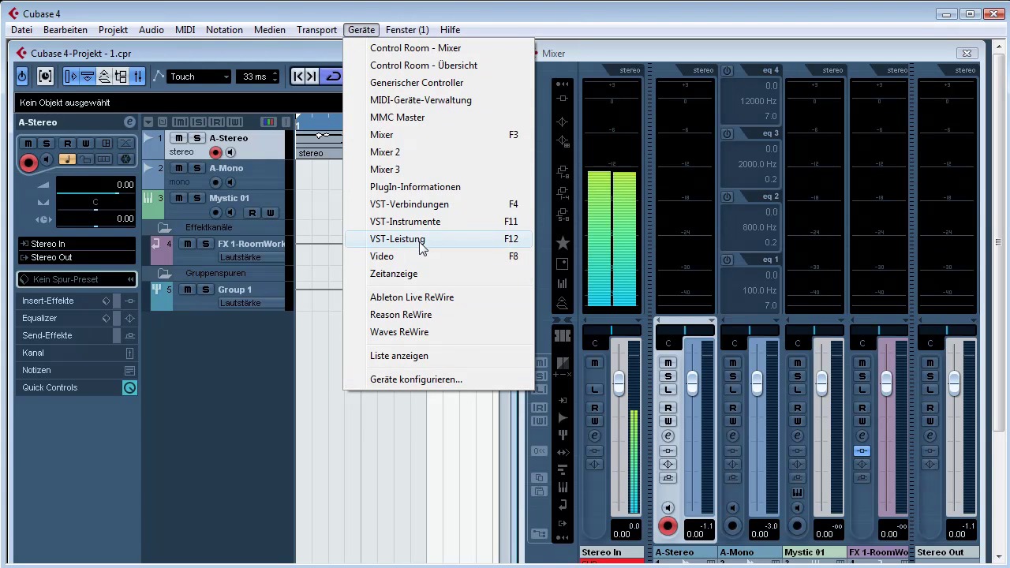
pyautogui.click(418, 205)
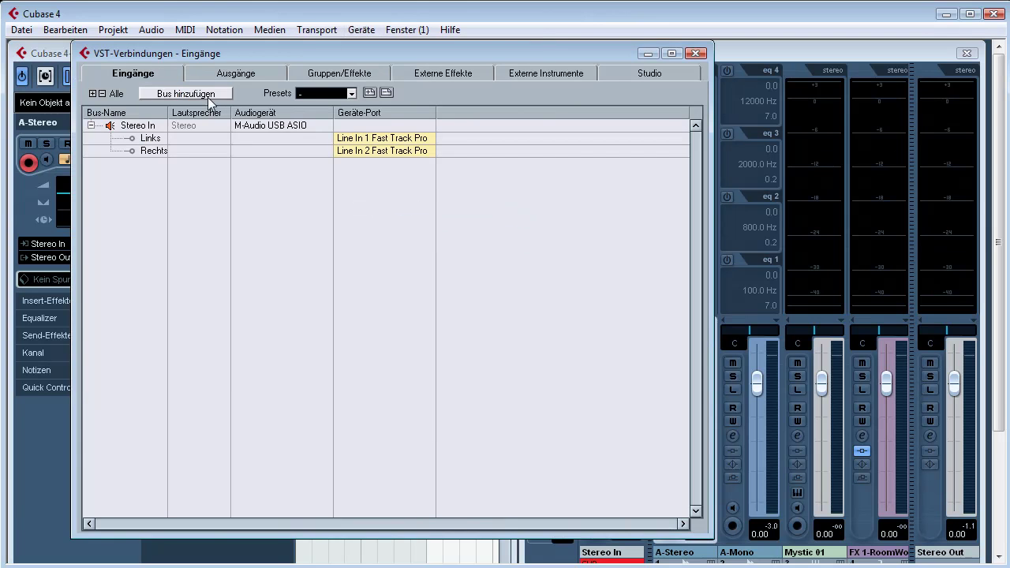
pyautogui.moveTo(222, 61); pyautogui.dragTo(562, 361)
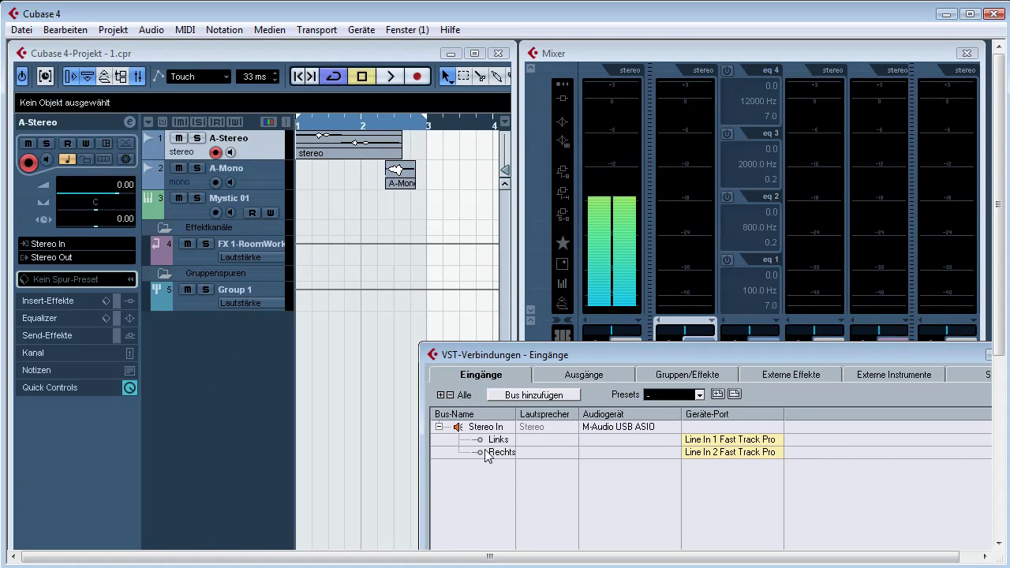
pyautogui.click(604, 376)
pyautogui.moveTo(635, 352); pyautogui.dragTo(206, 132)
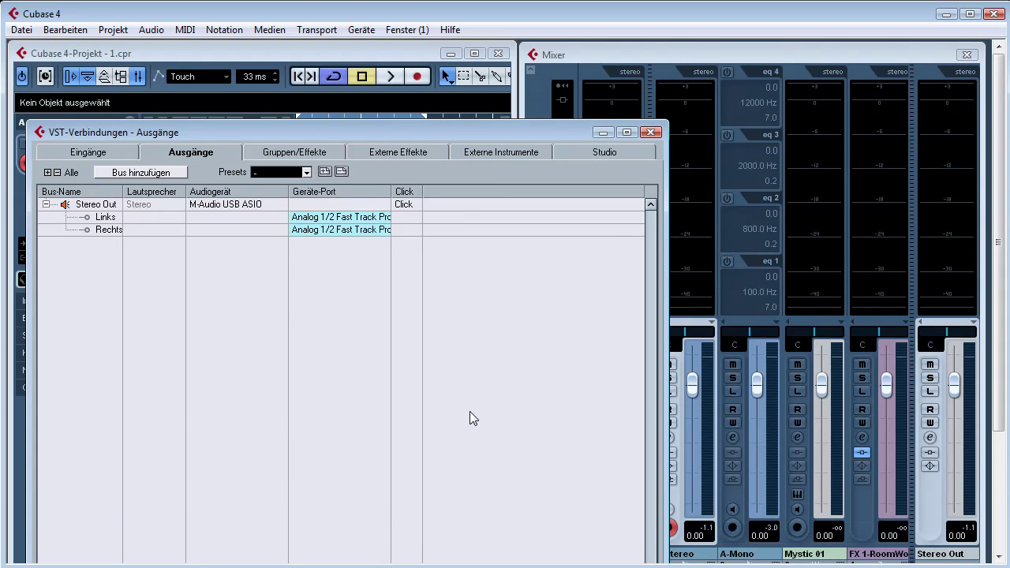
pyautogui.click(650, 132)
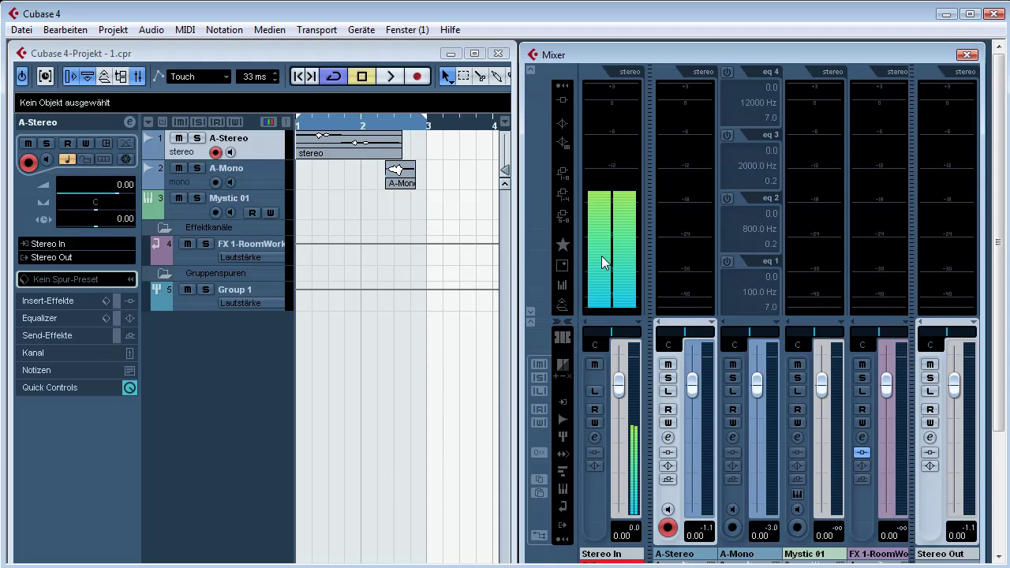
# Step: Collapse the Mixer to its fader section and expand the extended channel strips again
pyautogui.click(532, 71)
pyautogui.moveTo(530, 114); pyautogui.dragTo(532, 369)
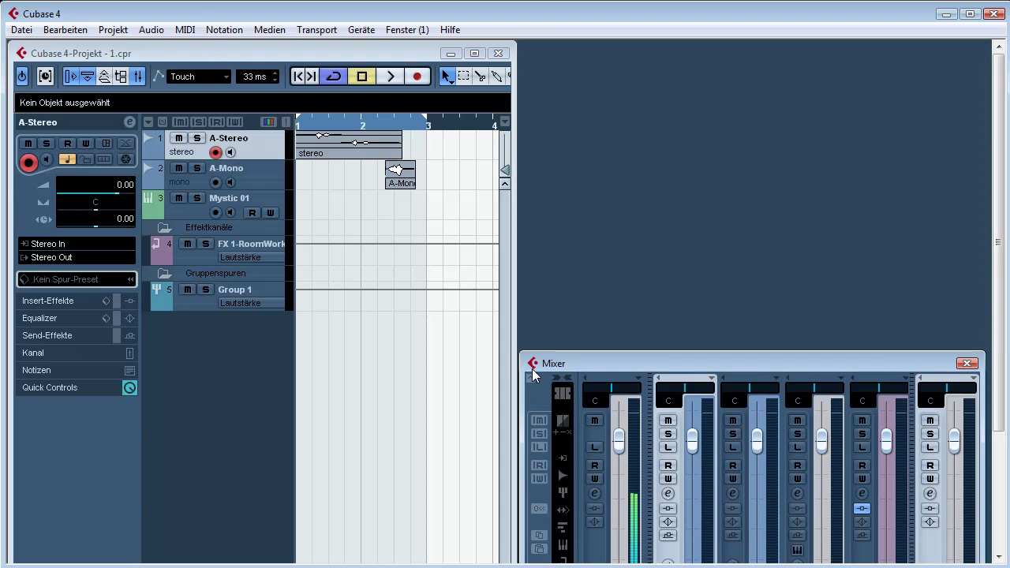
pyautogui.click(530, 380)
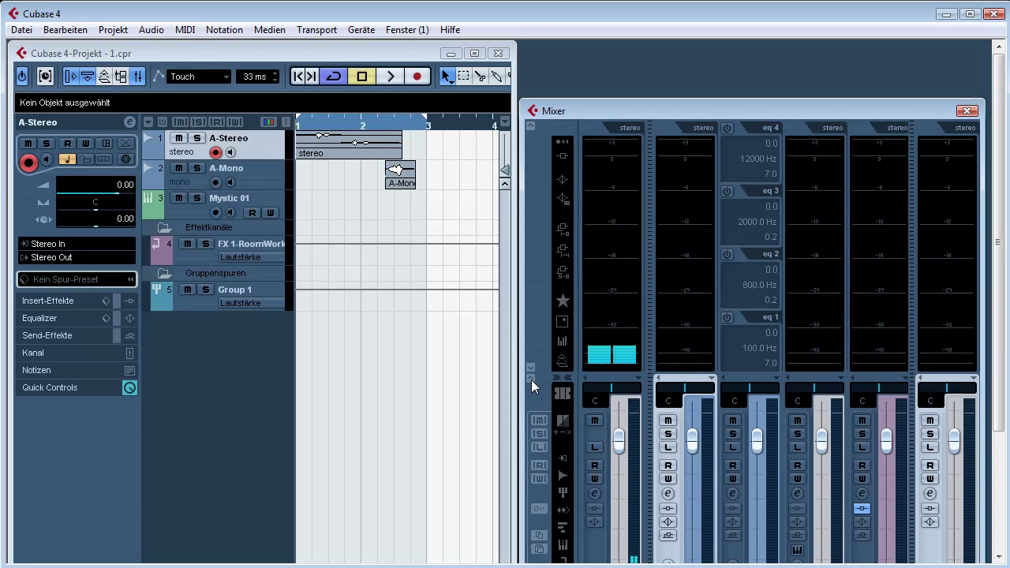
# Step: Display the Mixer's routing and input gain section, hide the extended strips, and return to faders with extended strips only
pyautogui.click(531, 124)
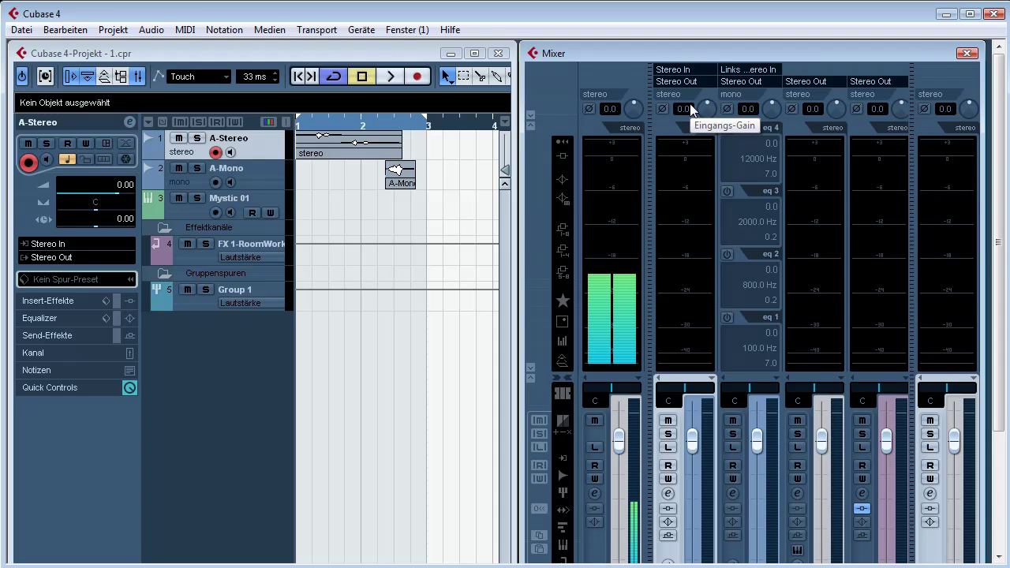
pyautogui.click(530, 366)
pyautogui.moveTo(581, 234); pyautogui.dragTo(588, 213)
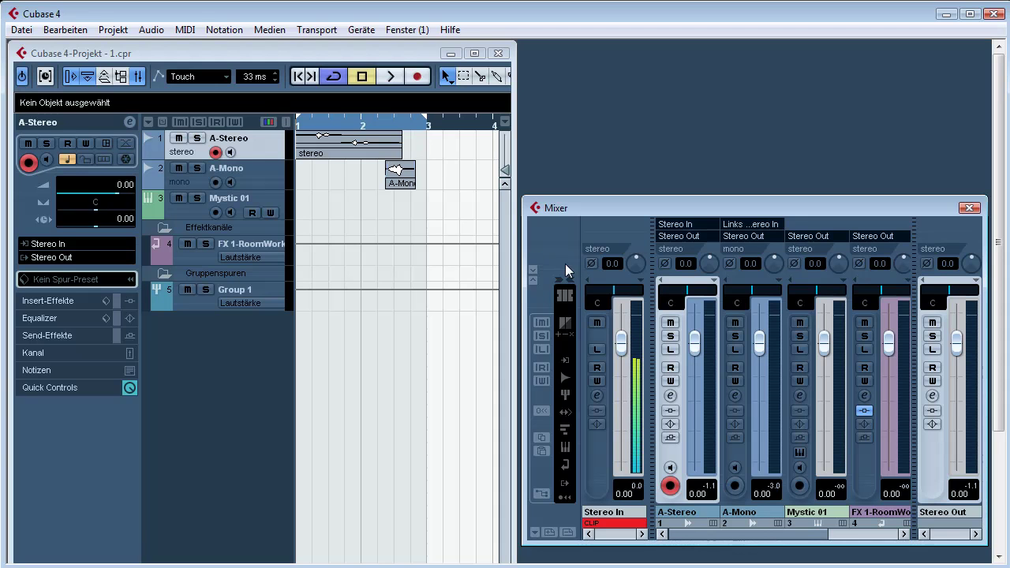
pyautogui.click(532, 269)
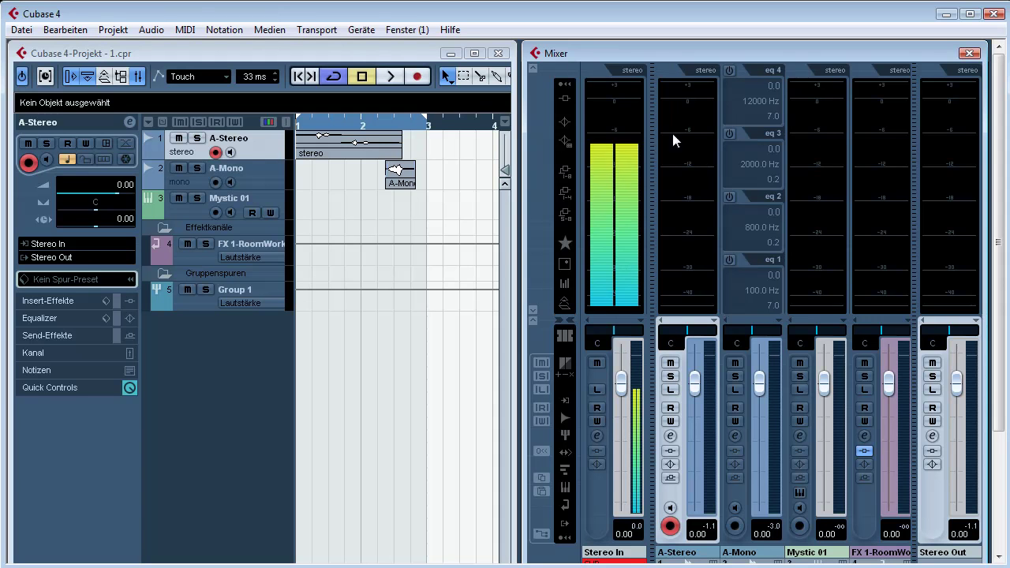
# Step: Cycle all extended Mixer strips through the empty, insert effects, EQ curve and send effects views
pyautogui.click(562, 88)
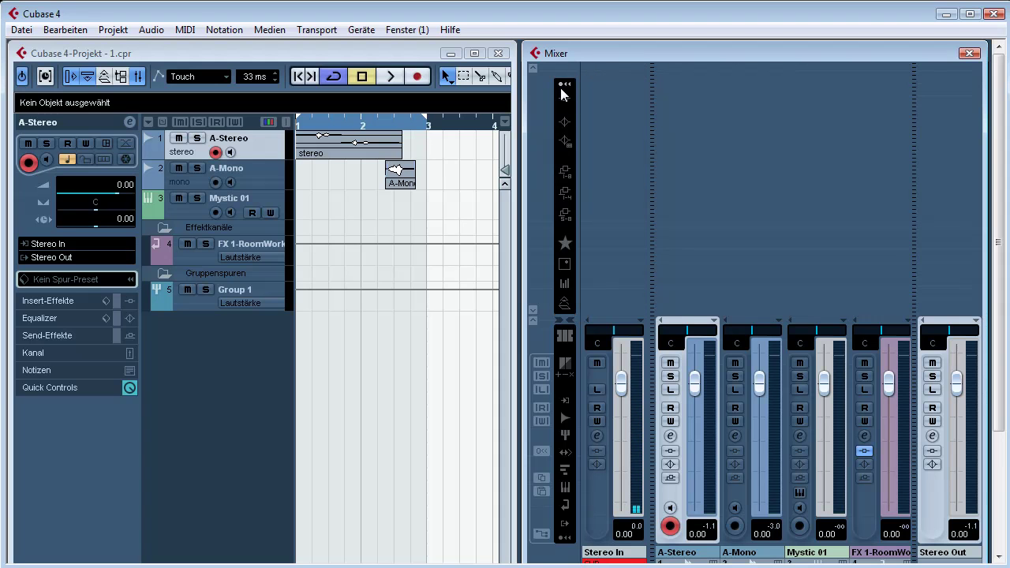
pyautogui.click(563, 100)
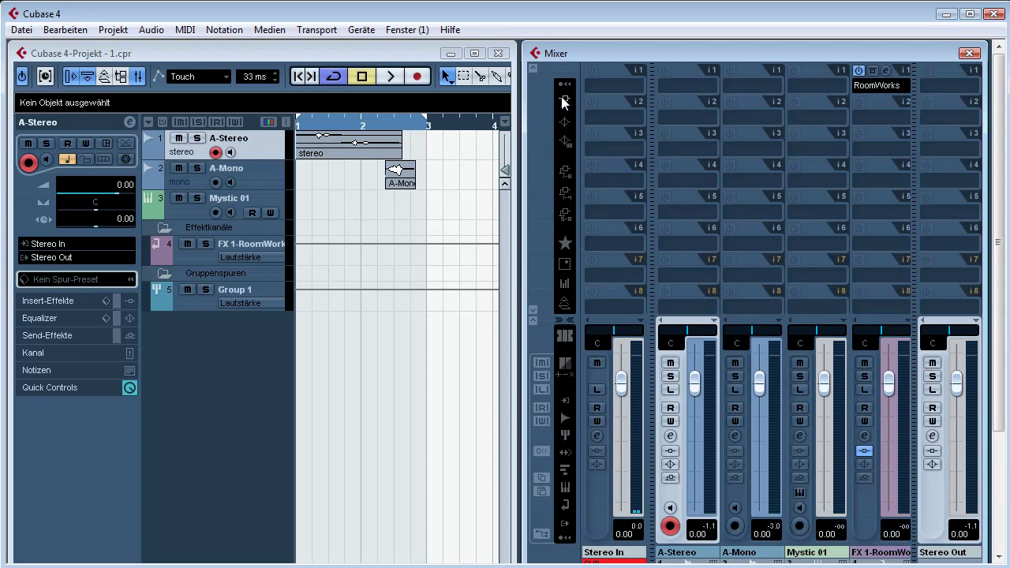
pyautogui.click(567, 142)
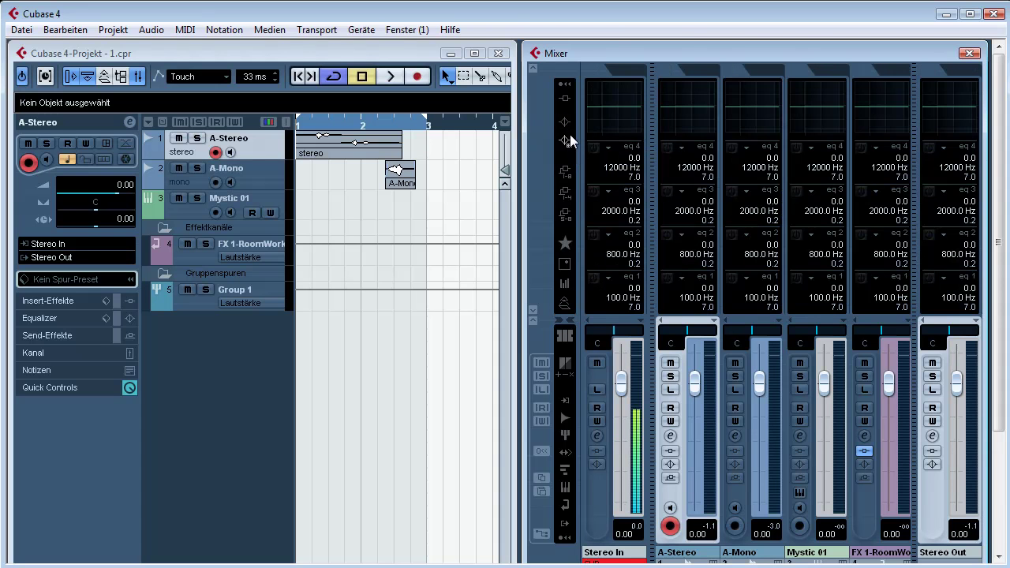
pyautogui.click(566, 171)
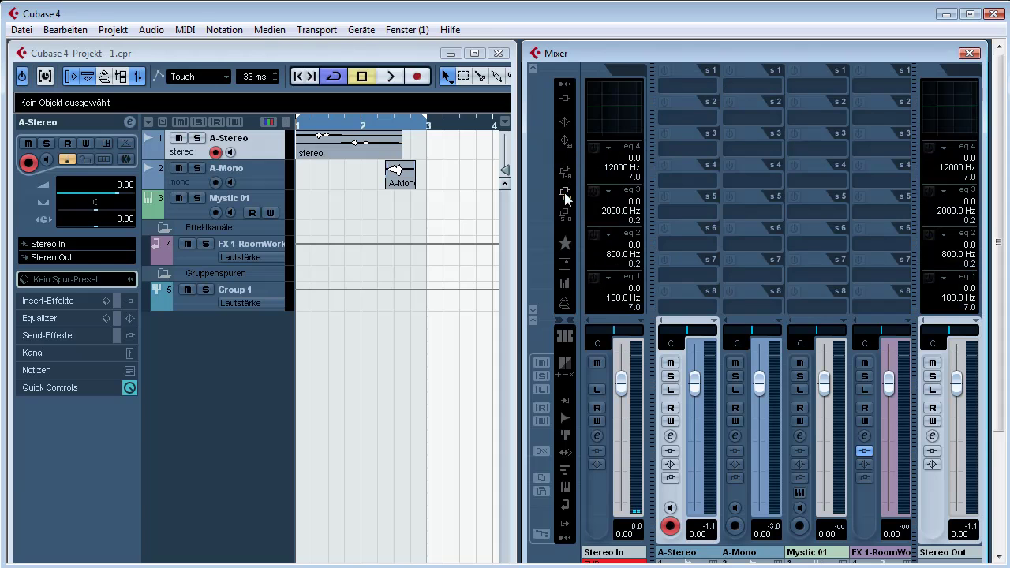
pyautogui.click(565, 194)
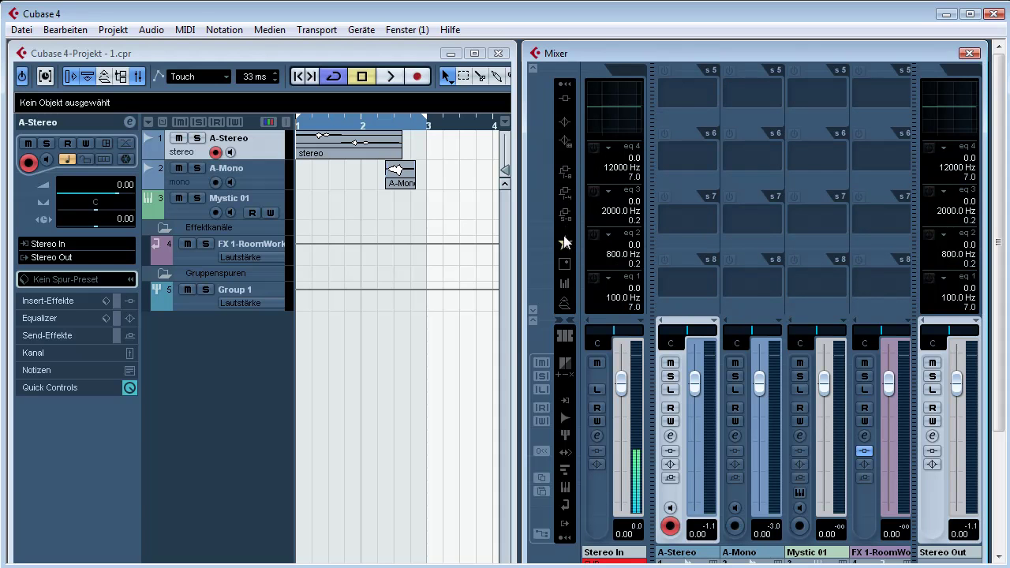
# Step: Switch the extended Mixer strips through the remaining views and the channel overview, ending with level meters on all channels
pyautogui.click(563, 265)
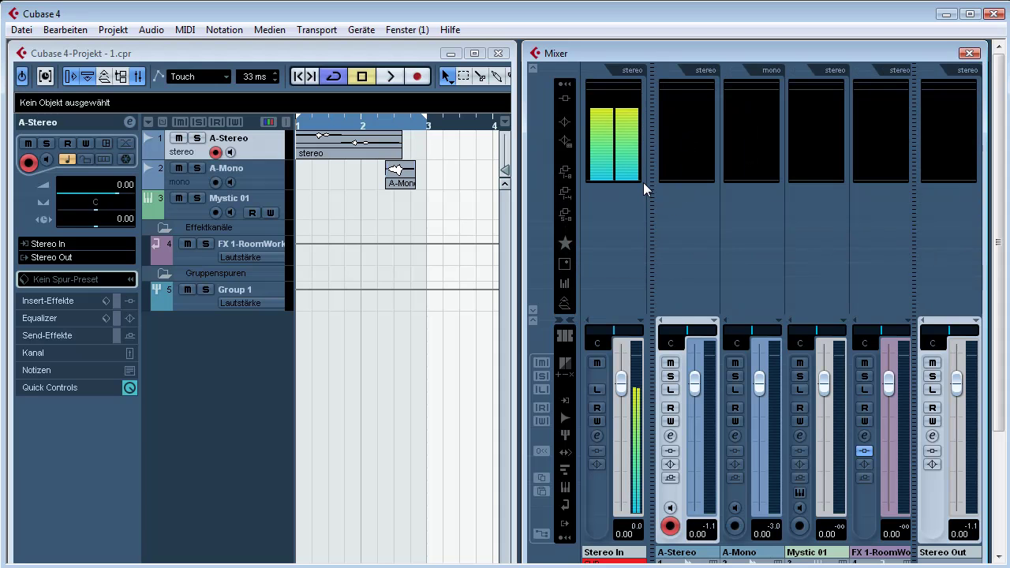
pyautogui.click(565, 286)
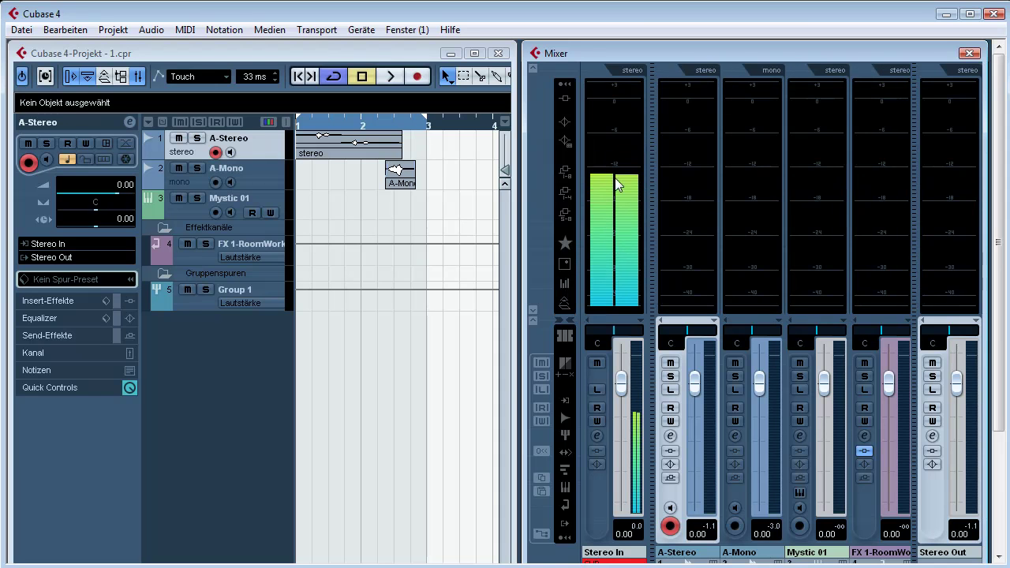
pyautogui.click(565, 302)
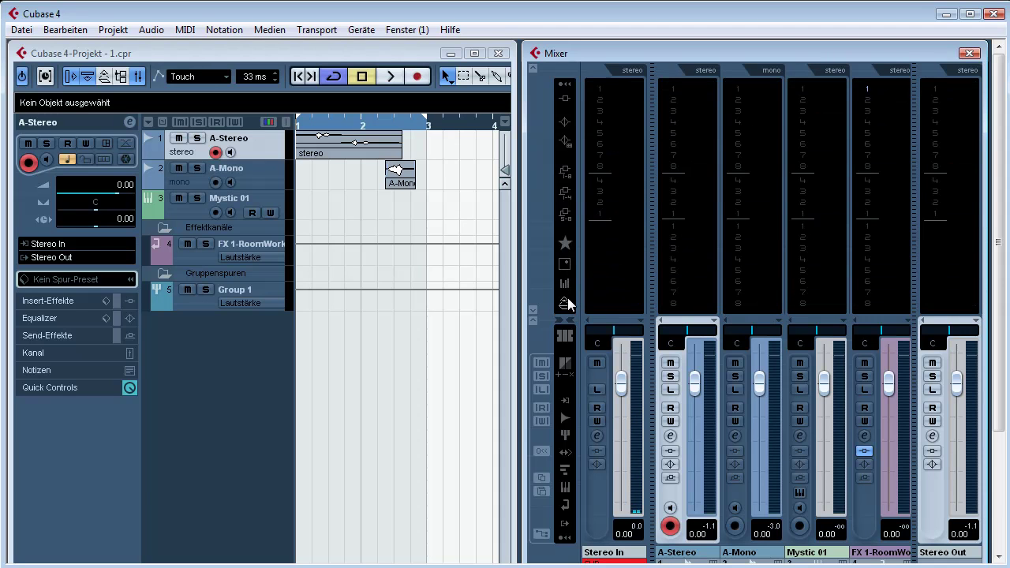
pyautogui.click(566, 99)
pyautogui.click(565, 283)
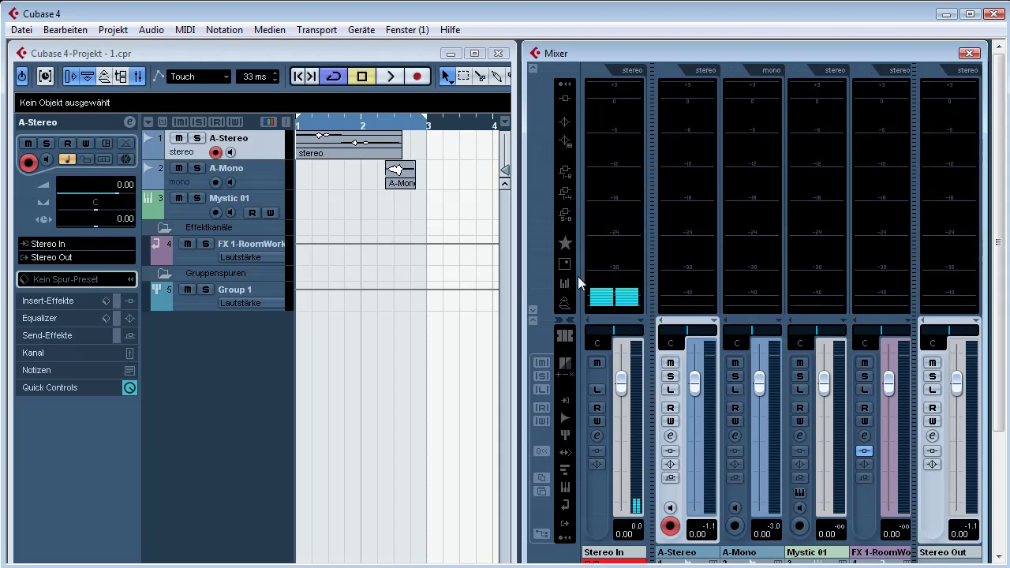
# Step: Collapse the Mixer to its fader section, and inspect and close the Stereo In channel settings
pyautogui.click(532, 308)
pyautogui.moveTo(685, 304); pyautogui.dragTo(683, 101)
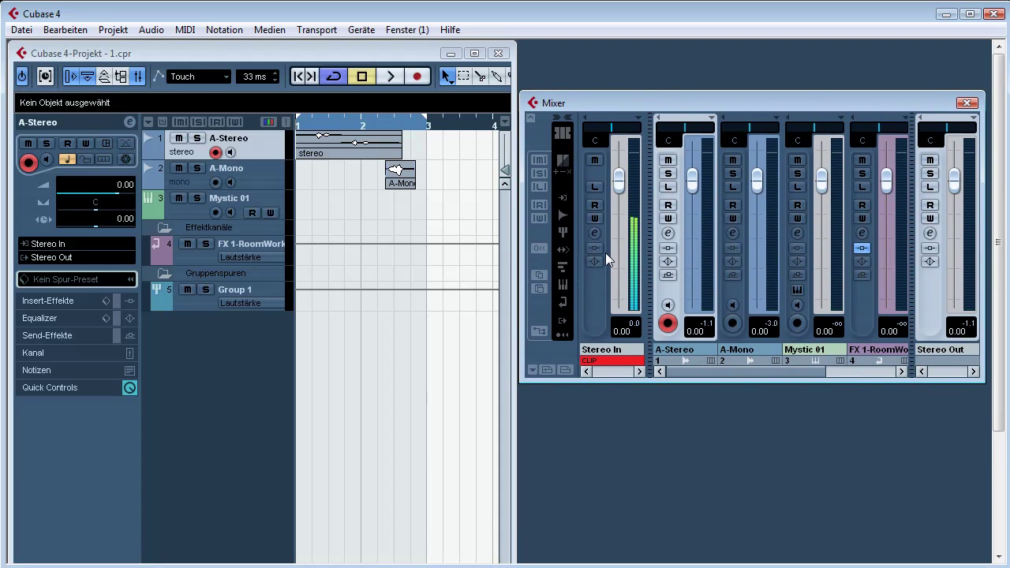
pyautogui.click(596, 233)
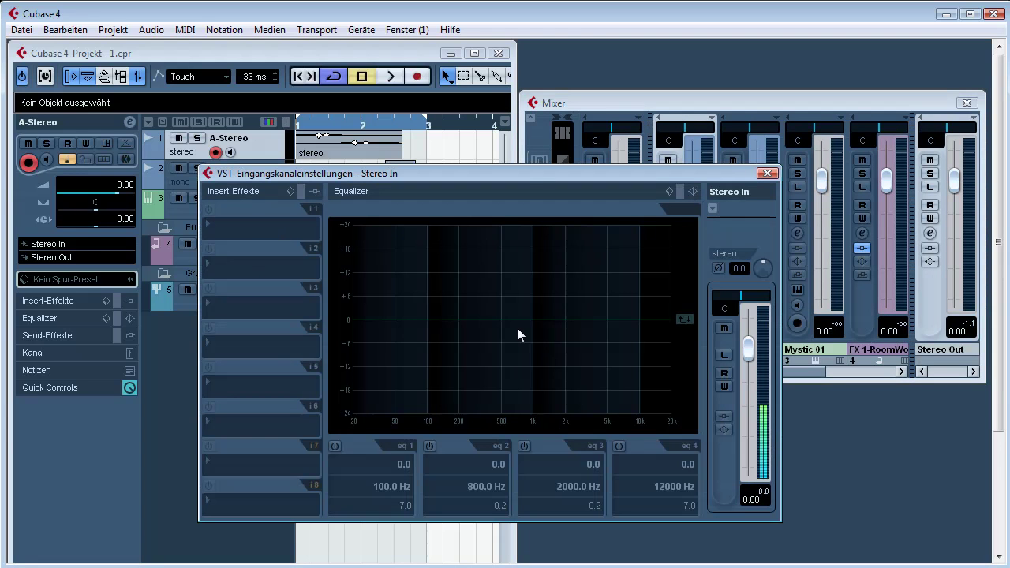
pyautogui.moveTo(534, 172); pyautogui.dragTo(504, 181)
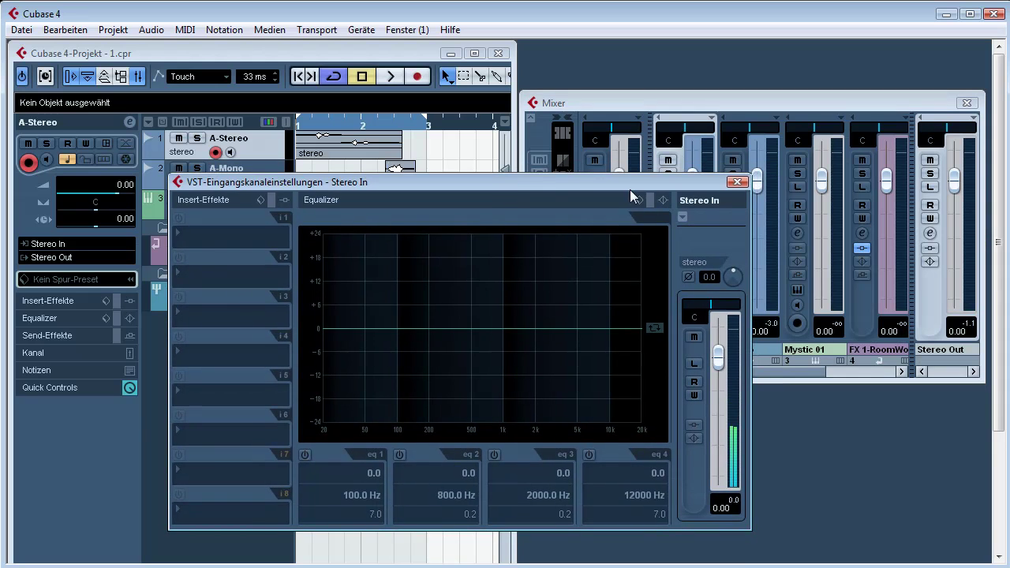
pyautogui.click(736, 185)
# Step: Hide and restore the audio channels and the group channels in the Mixer
pyautogui.moveTo(780, 101); pyautogui.dragTo(783, 267)
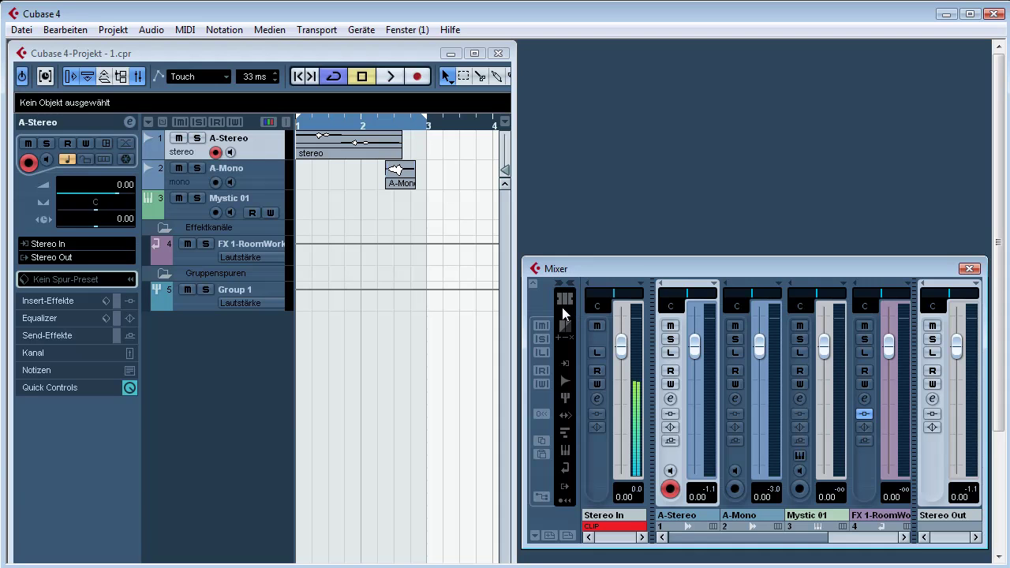
pyautogui.click(564, 380)
pyautogui.click(564, 381)
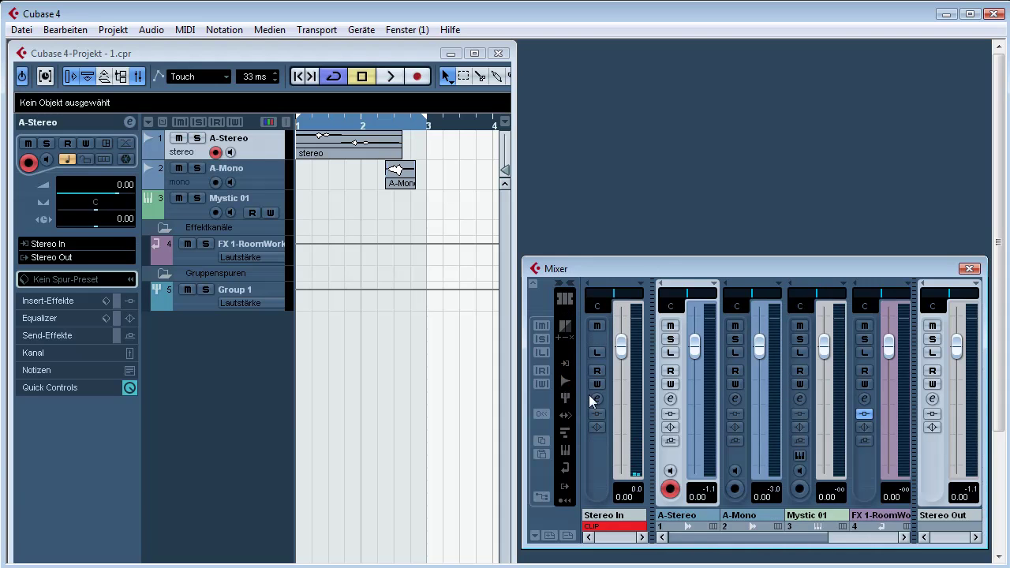
pyautogui.click(564, 398)
pyautogui.click(564, 400)
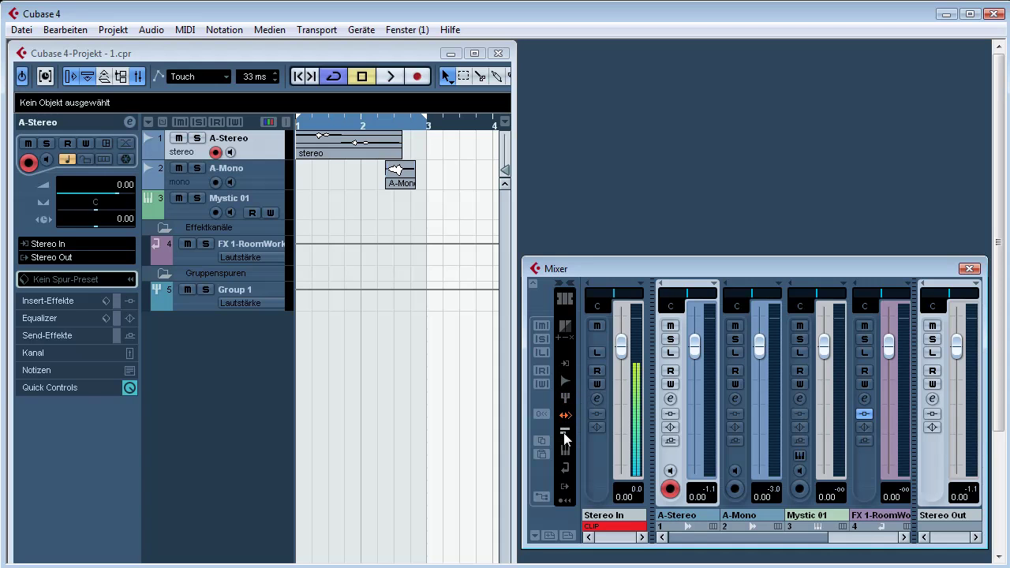
# Step: Toggle the VST instrument channels in the Mixer repeatedly, leaving them shown
pyautogui.click(565, 449)
pyautogui.click(565, 448)
pyautogui.click(565, 449)
pyautogui.click(565, 449)
pyautogui.click(565, 449)
pyautogui.click(565, 449)
pyautogui.click(565, 449)
pyautogui.click(564, 449)
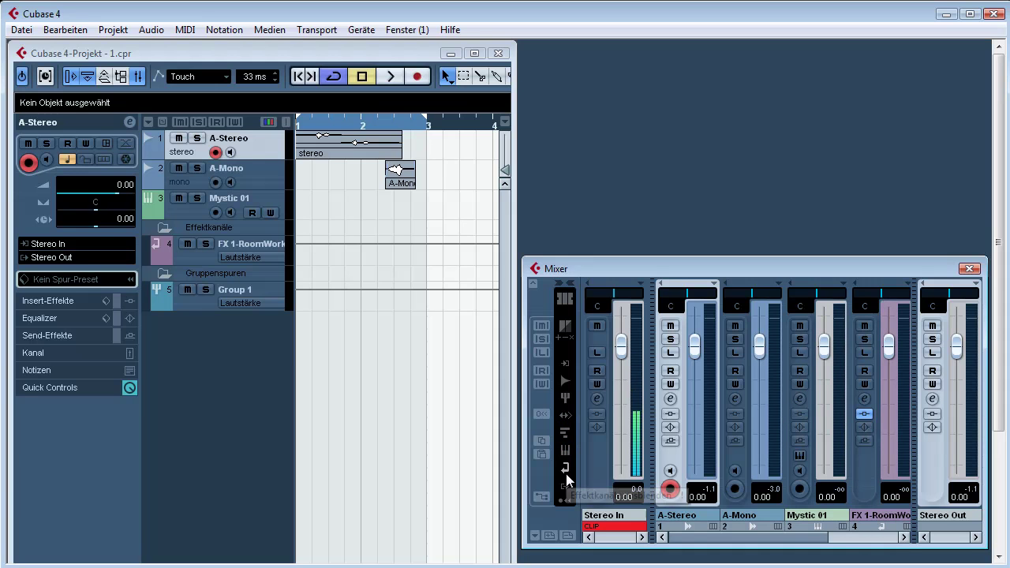
# Step: Toggle the effect channels in the Mixer repeatedly, leaving them shown
pyautogui.click(566, 474)
pyautogui.click(565, 473)
pyautogui.click(565, 473)
pyautogui.click(566, 473)
pyautogui.click(565, 473)
pyautogui.click(566, 473)
pyautogui.click(565, 473)
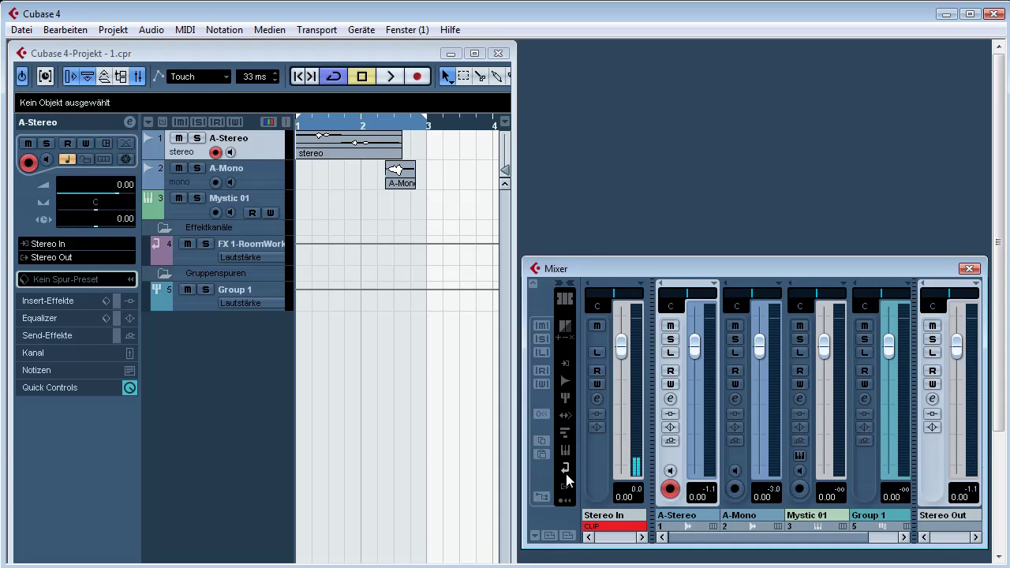
pyautogui.click(565, 473)
# Step: Reposition the Mixer window and lower the A-Stereo track's volume to -3.67
pyautogui.moveTo(638, 272); pyautogui.dragTo(646, 183)
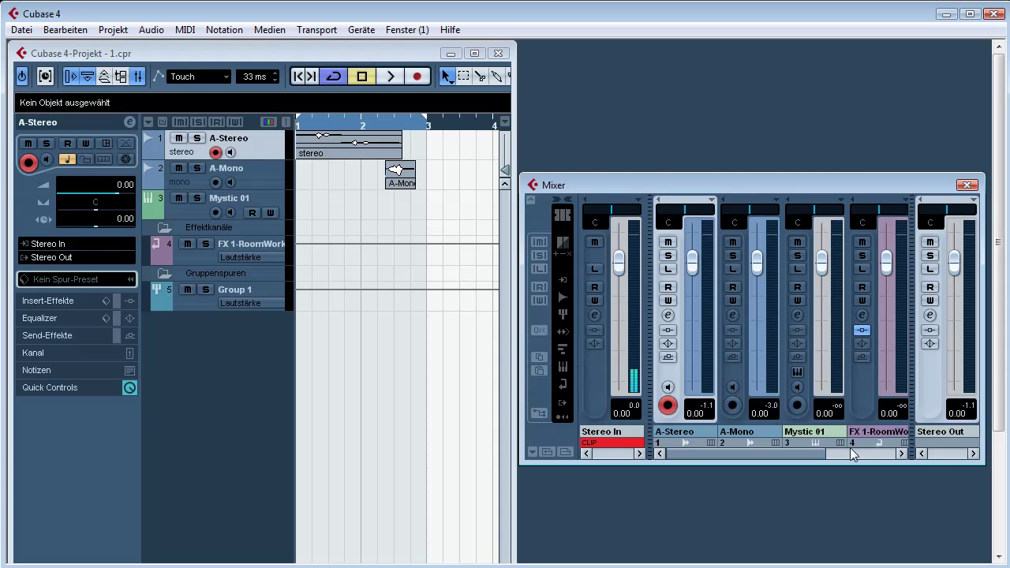
pyautogui.moveTo(822, 455)
pyautogui.mouseDown()
pyautogui.moveTo(891, 453)
pyautogui.moveTo(743, 453)
pyautogui.moveTo(880, 456)
pyautogui.moveTo(818, 456)
pyautogui.mouseUp()
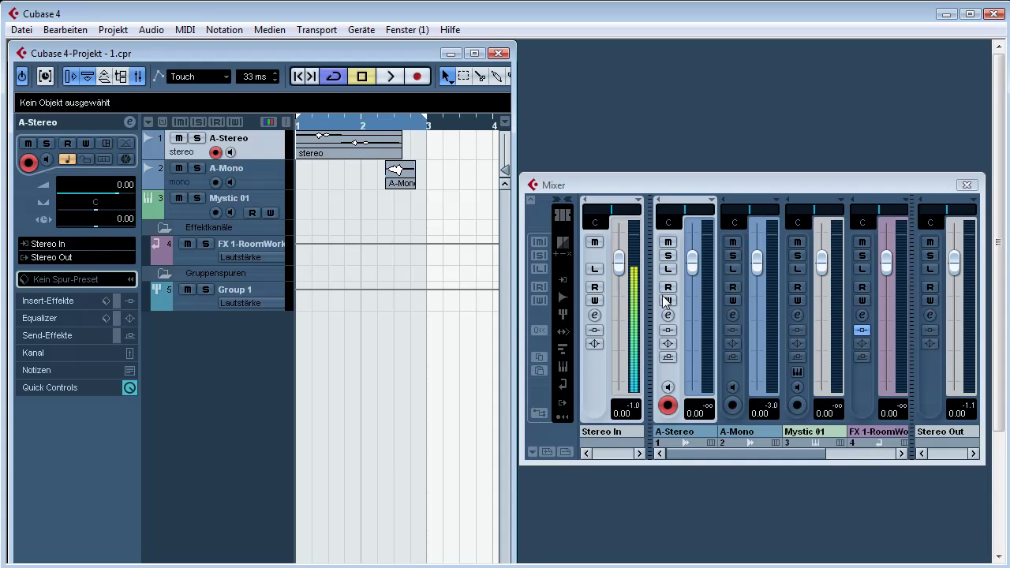
pyautogui.moveTo(116, 194)
pyautogui.mouseDown()
pyautogui.moveTo(85, 193)
pyautogui.moveTo(122, 197)
pyautogui.moveTo(96, 201)
pyautogui.moveTo(105, 204)
pyautogui.mouseUp()
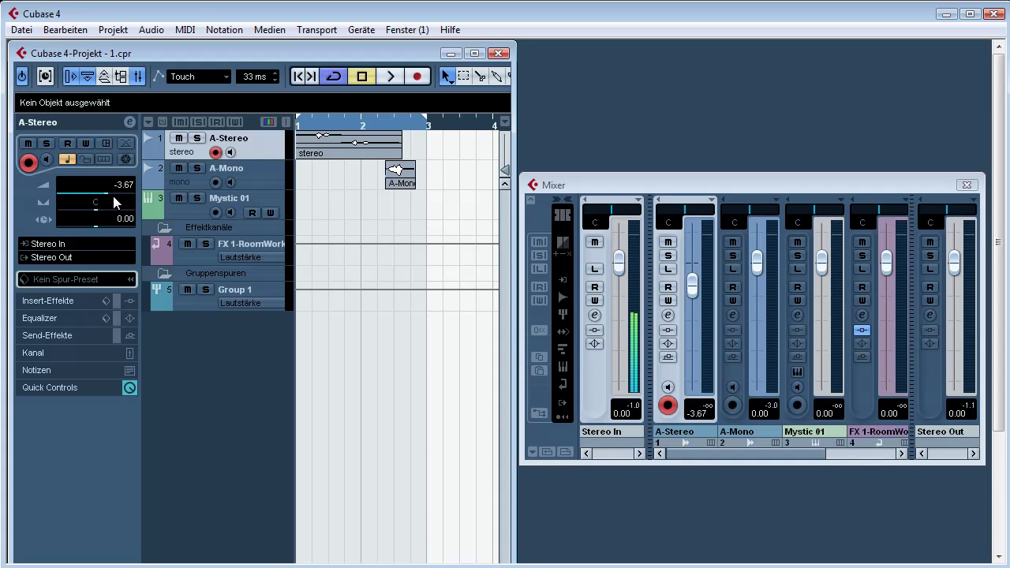
# Step: Reset the A-Stereo track's volume to 0.00 and alternate the selection between A-Mono and A-Stereo, ending on A-Stereo
pyautogui.keyDown('ctrl'); pyautogui.click(114, 194); pyautogui.keyUp('ctrl')
pyautogui.moveTo(109, 211); pyautogui.dragTo(83, 213)
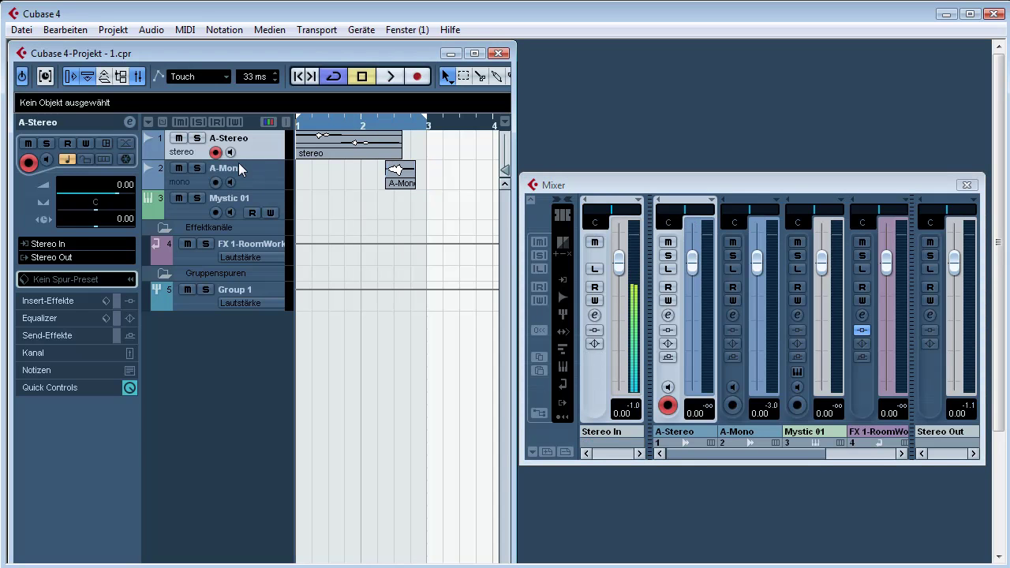
pyautogui.click(259, 174)
pyautogui.click(259, 149)
pyautogui.click(256, 173)
pyautogui.click(259, 154)
pyautogui.click(258, 167)
pyautogui.click(257, 154)
pyautogui.click(258, 175)
pyautogui.click(259, 155)
# Step: Solo the A-Stereo track in the track list and toggle its solo state in the Mixer, leaving it on
pyautogui.click(197, 139)
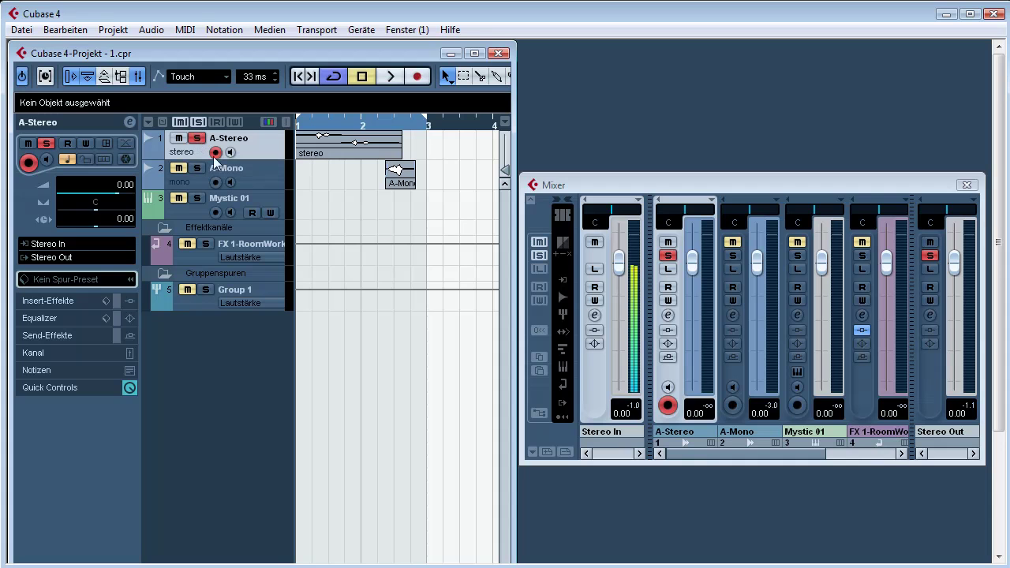
pyautogui.click(669, 256)
pyautogui.doubleClick(669, 256)
pyautogui.click(669, 256)
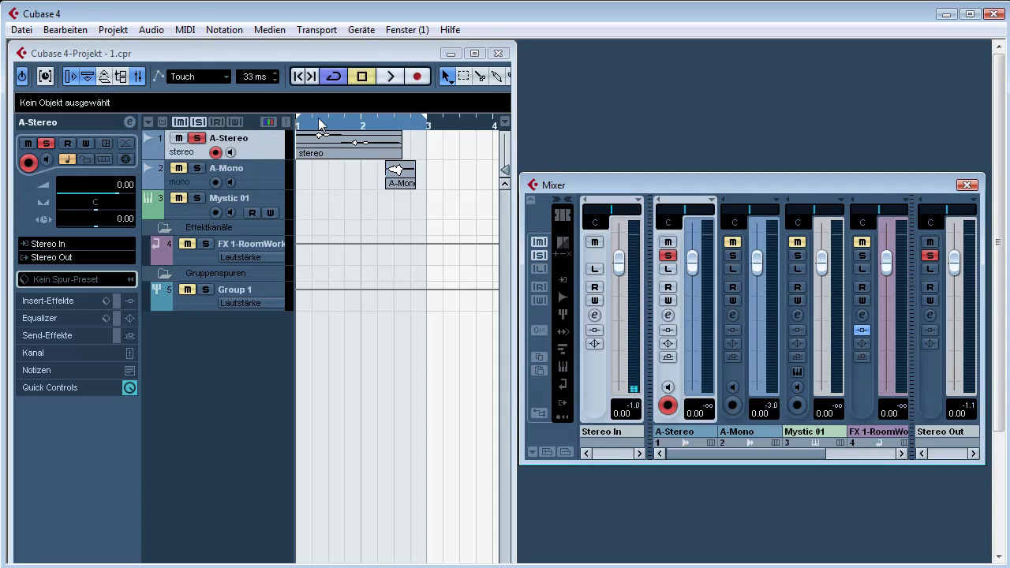
# Step: Select the stereo event on the soloed A-Stereo track, play it back and stop
pyautogui.click(318, 155)
pyautogui.press('space')
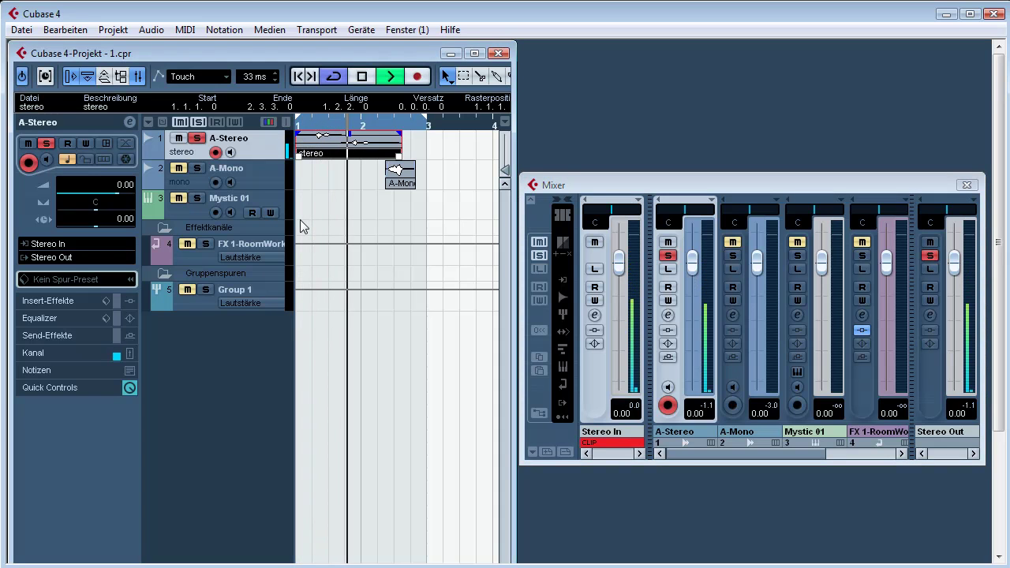
pyautogui.press('space')
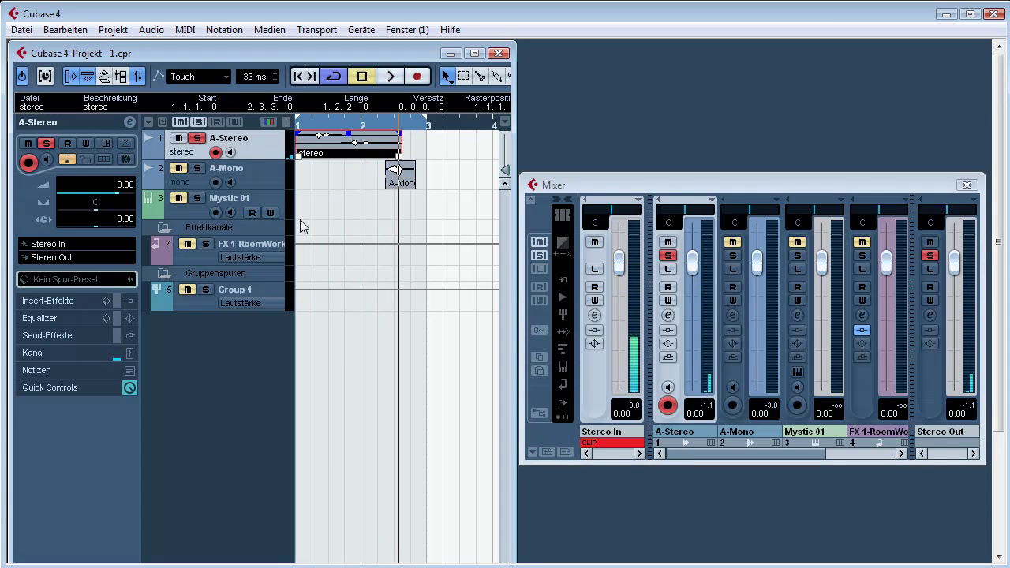
# Step: Pan the A-Stereo channel hard left in the Mixer and play it back from the project start
pyautogui.moveTo(684, 210); pyautogui.dragTo(654, 207)
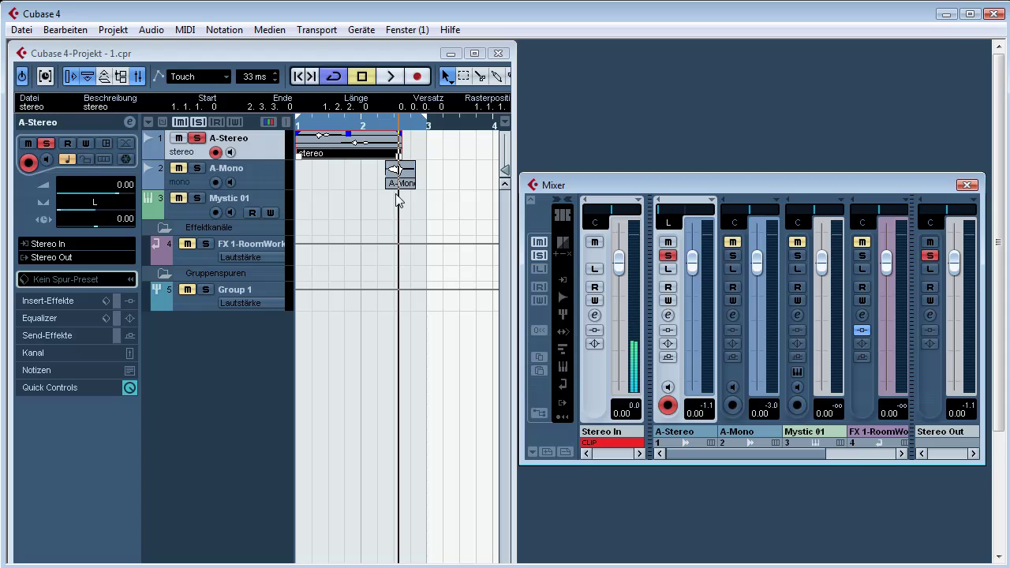
pyautogui.click(264, 124)
pyautogui.press('space')
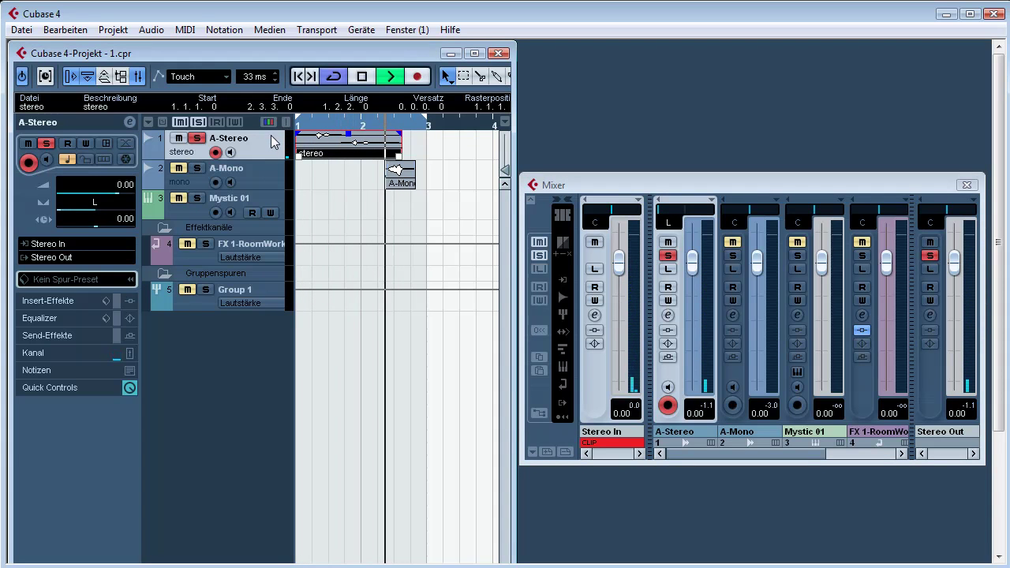
pyautogui.press('space')
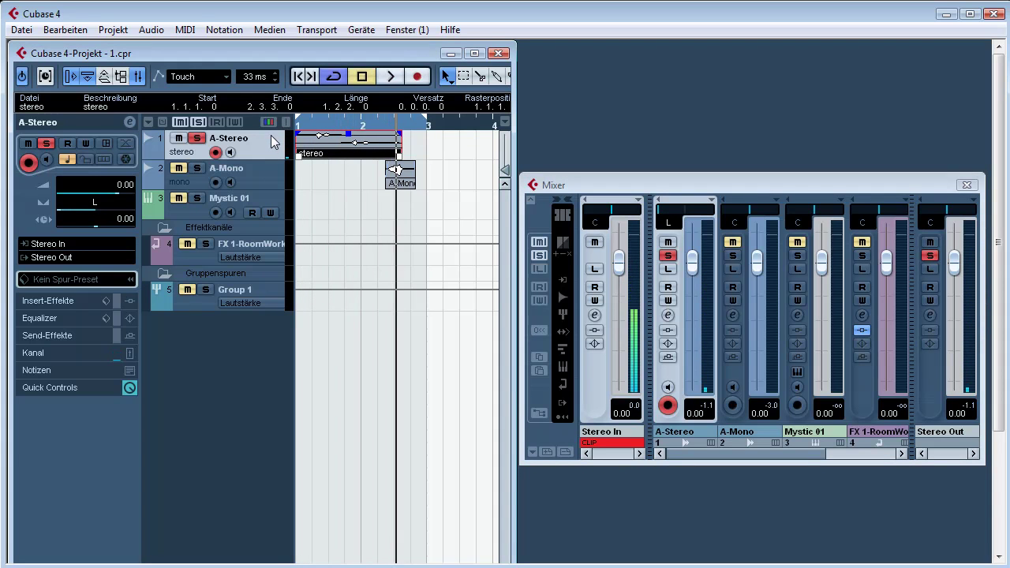
# Step: Shift the A-Stereo channel's balance to about L7 and on to about R19
pyautogui.click(661, 214)
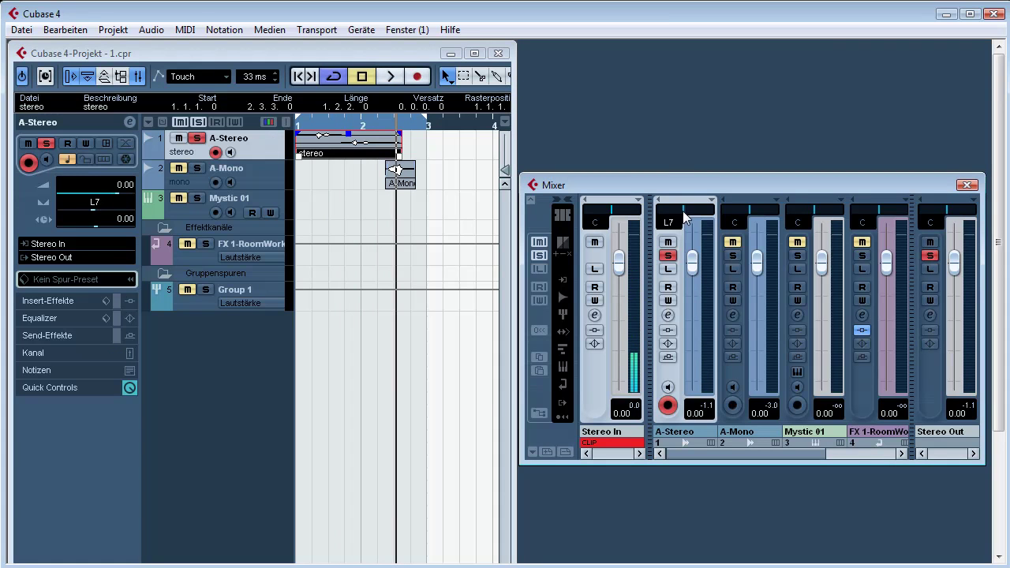
pyautogui.moveTo(661, 213); pyautogui.dragTo(673, 213)
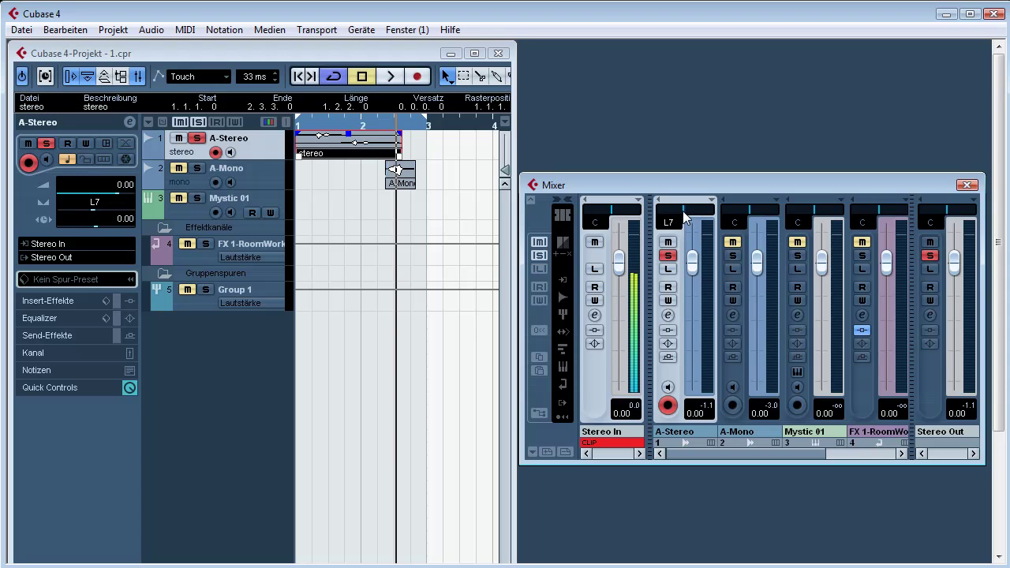
pyautogui.moveTo(682, 213); pyautogui.dragTo(685, 212)
pyautogui.moveTo(696, 214); pyautogui.dragTo(685, 219)
# Step: Switch the A-Stereo channel to the Stereo Dual Panner, pan both sides hard left and play it back
pyautogui.rightClick(689, 219)
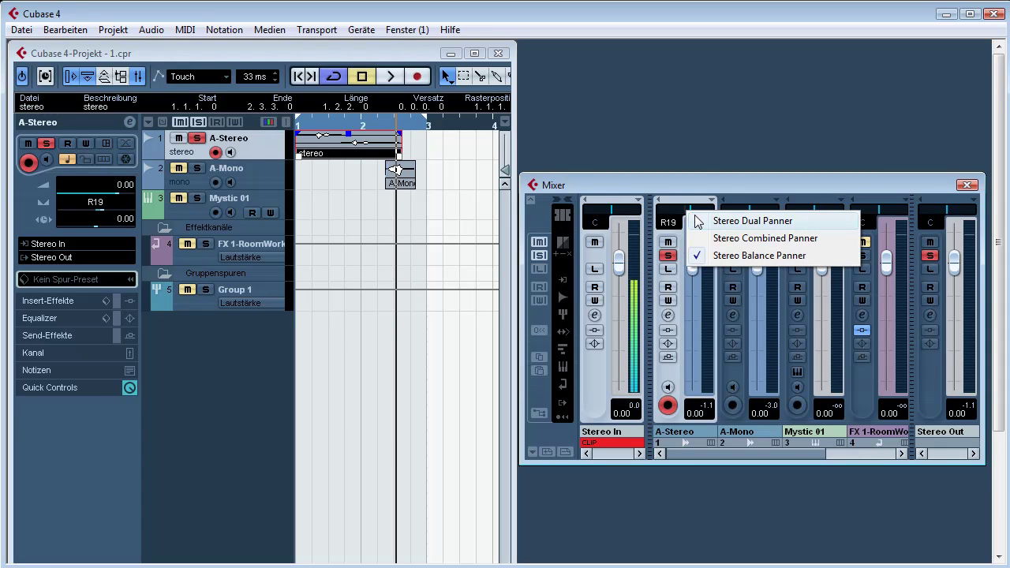
pyautogui.click(697, 221)
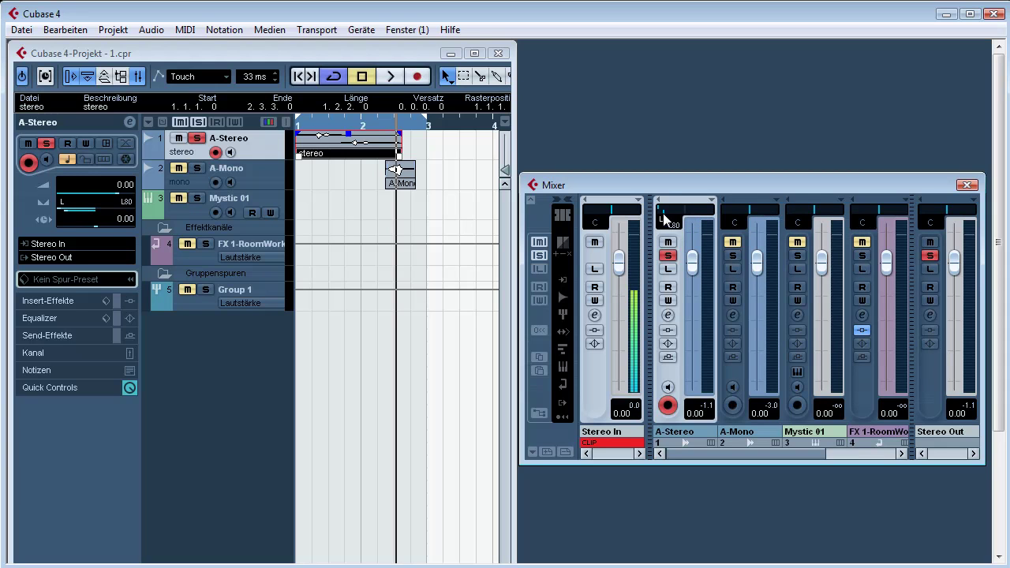
pyautogui.moveTo(359, 122); pyautogui.dragTo(285, 124)
pyautogui.press('space')
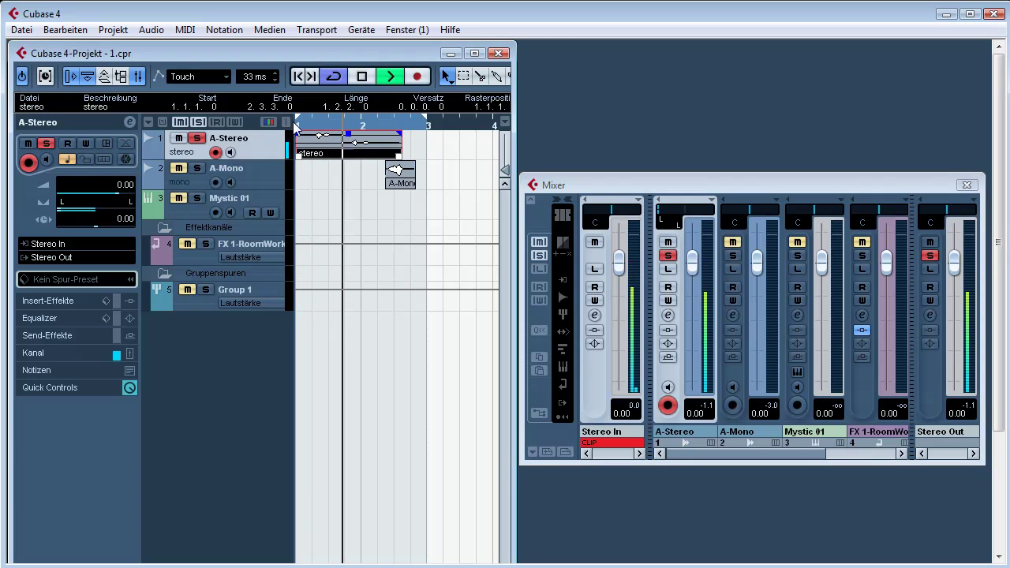
pyautogui.press('space')
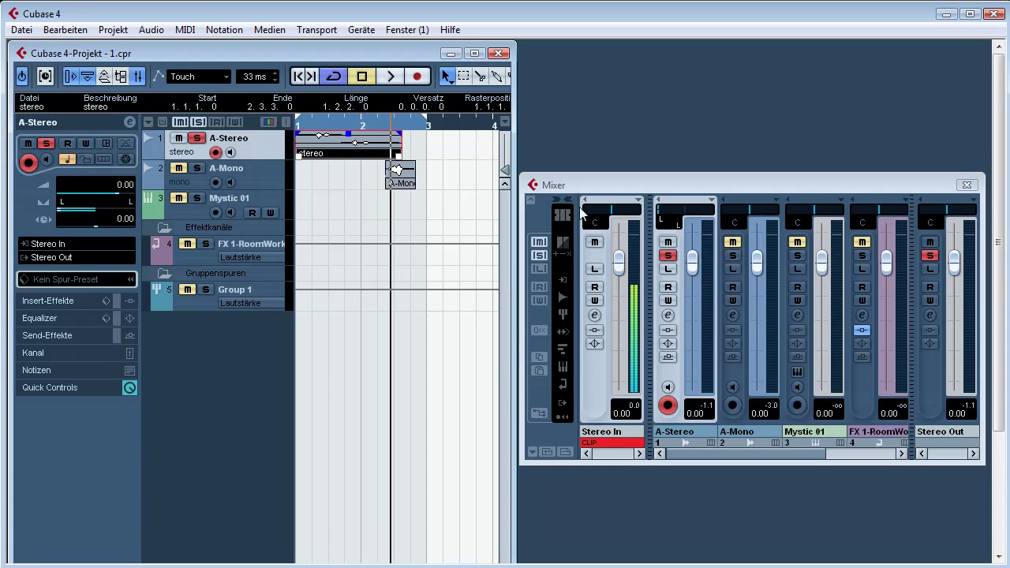
# Step: Pan both sides of the A-Stereo channel hard right with the dual panner and play back the result
pyautogui.moveTo(663, 213); pyautogui.dragTo(727, 213)
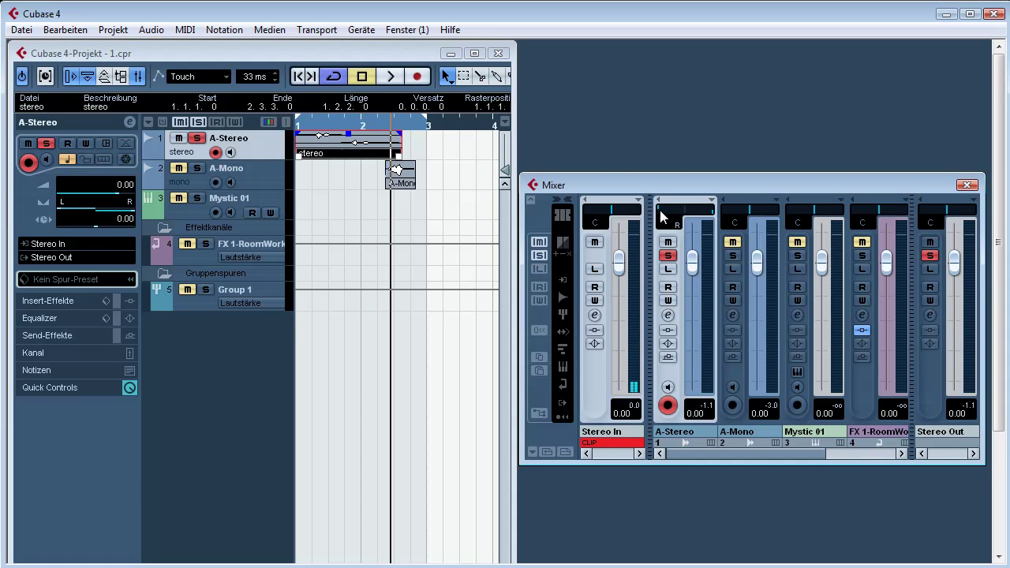
pyautogui.moveTo(665, 213); pyautogui.dragTo(736, 213)
pyautogui.click(299, 127)
pyautogui.press('space')
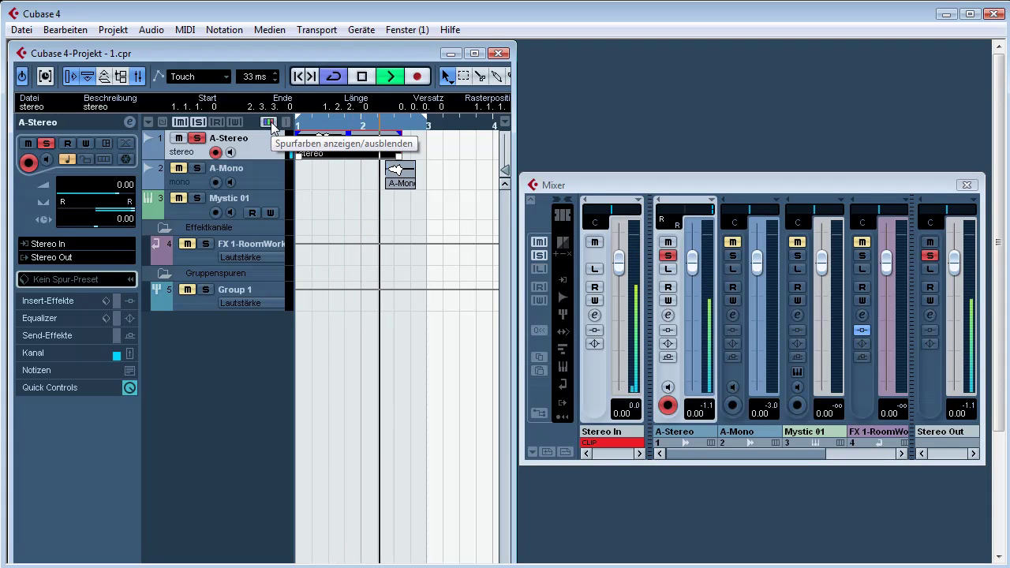
pyautogui.press('space')
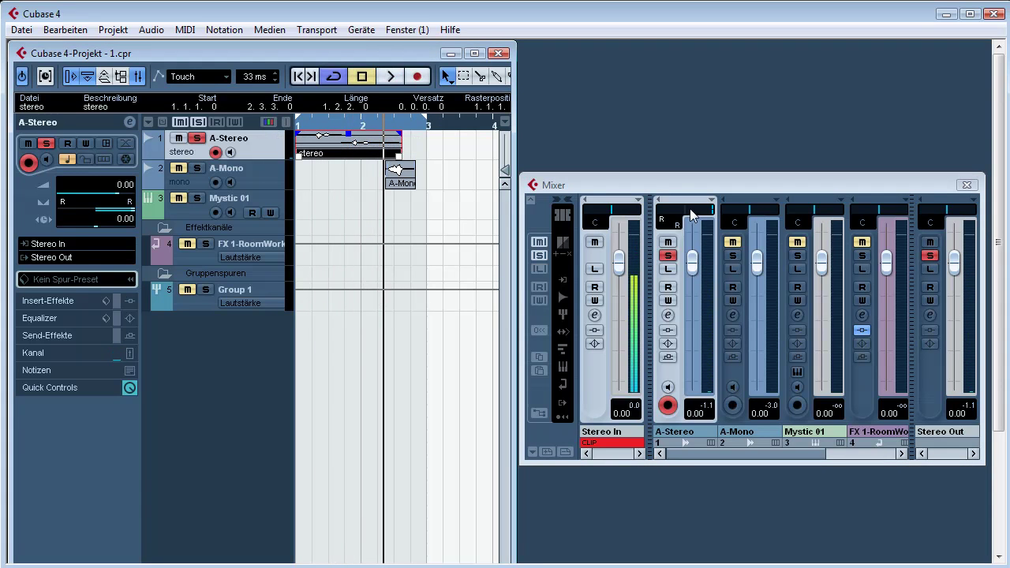
# Step: Switch A-Stereo to the Stereo Combined Panner, pan to about L37/L39, and move it hard left during playback
pyautogui.rightClick(691, 215)
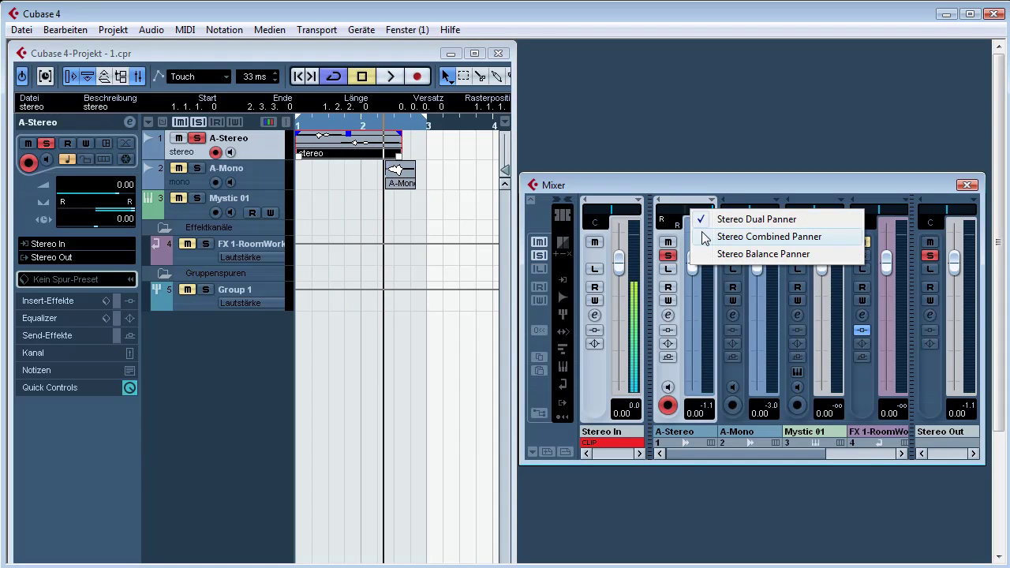
pyautogui.click(705, 238)
pyautogui.moveTo(709, 211); pyautogui.dragTo(679, 208)
pyautogui.press('space')
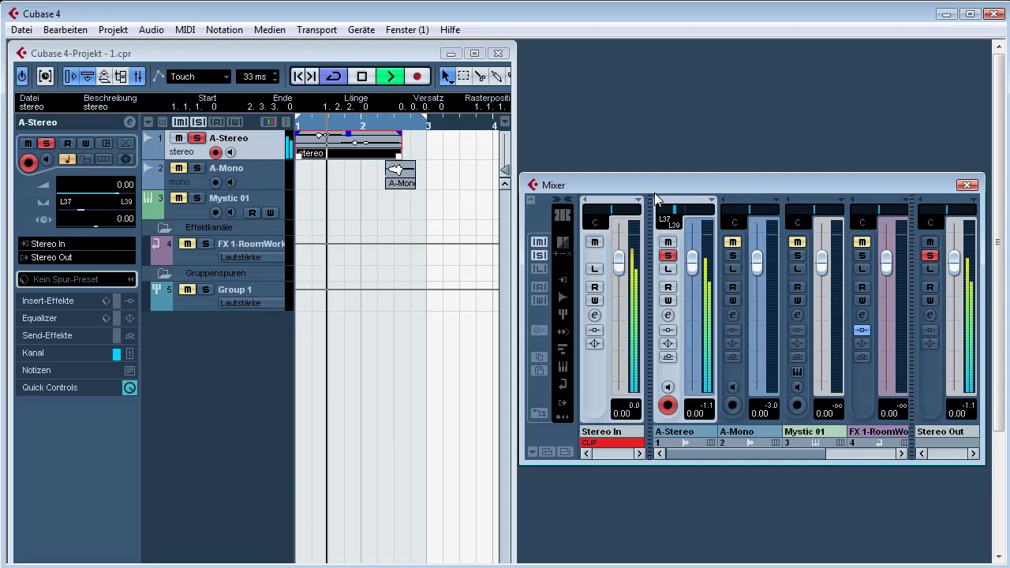
pyautogui.moveTo(677, 209); pyautogui.dragTo(661, 208)
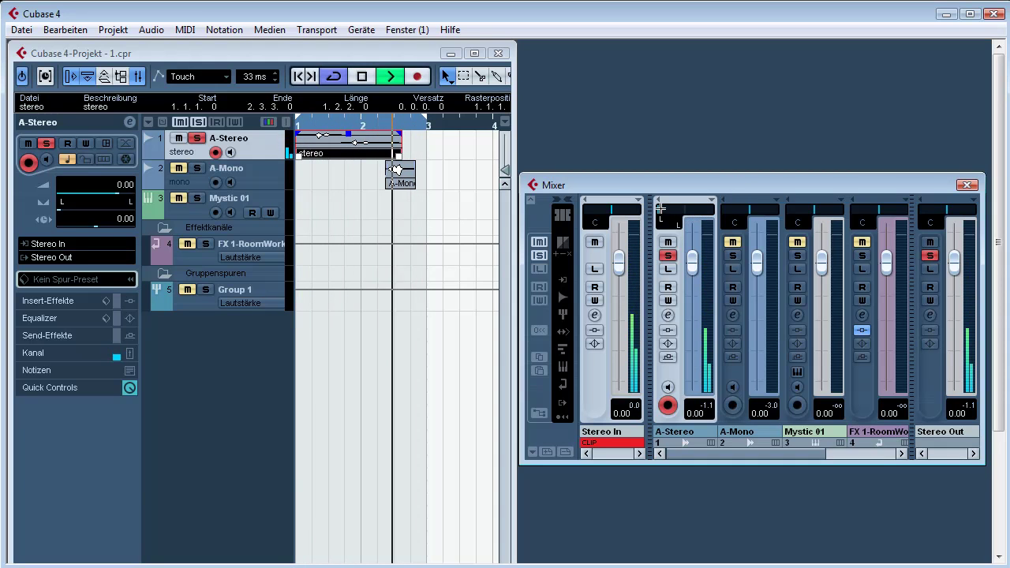
pyautogui.press('space')
# Step: Use the Stereo Dual Panner to spread A-Stereo between about R20 and hard right, and return to the Stereo Combined Panner
pyautogui.rightClick(668, 208)
pyautogui.click(683, 219)
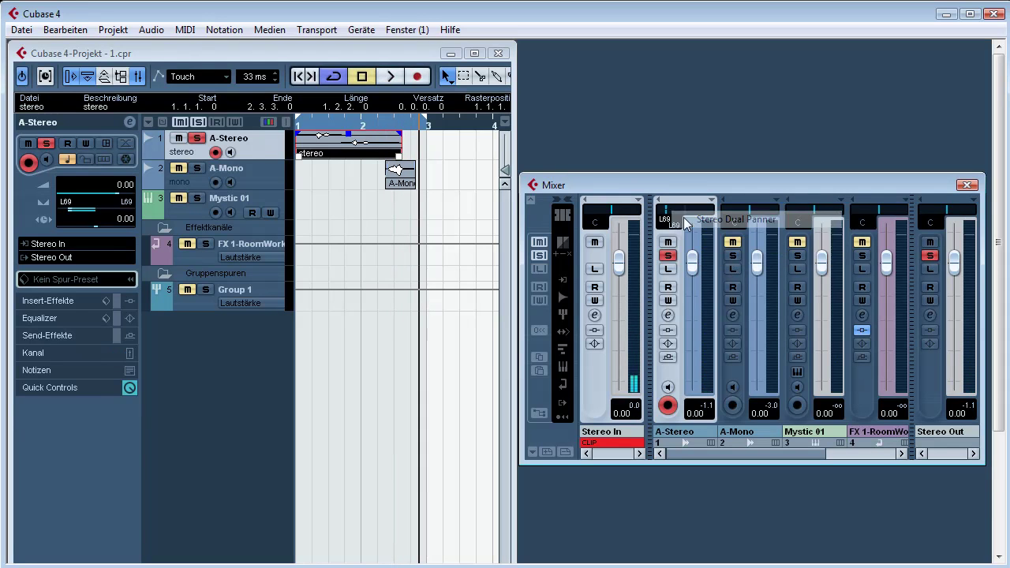
pyautogui.moveTo(671, 215); pyautogui.dragTo(694, 218)
pyautogui.rightClick(688, 210)
pyautogui.click(701, 235)
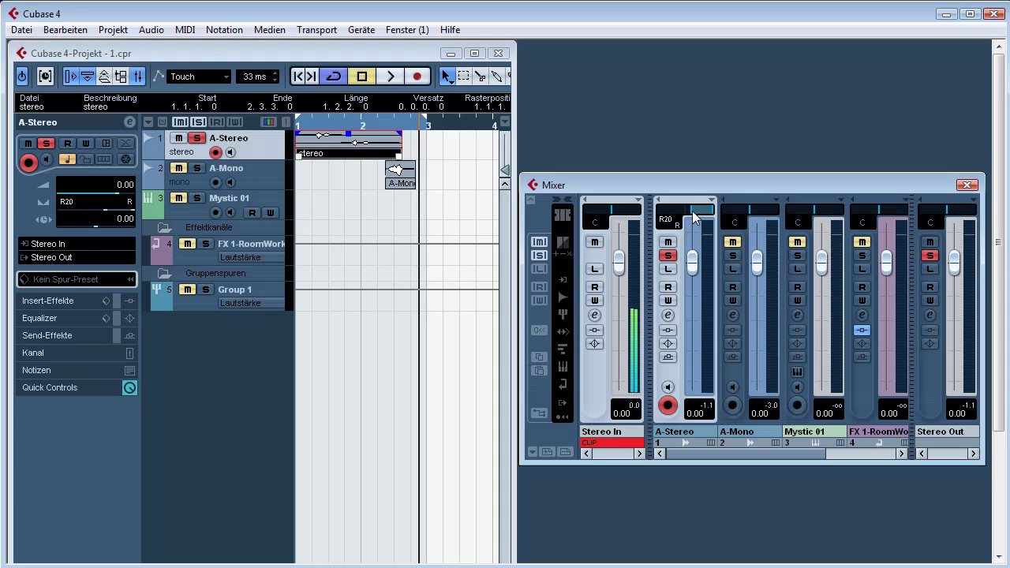
# Step: Play A-Stereo while shifting its combined pan range to the left, stop, and adjust the range to about L14/R28
pyautogui.press('space')
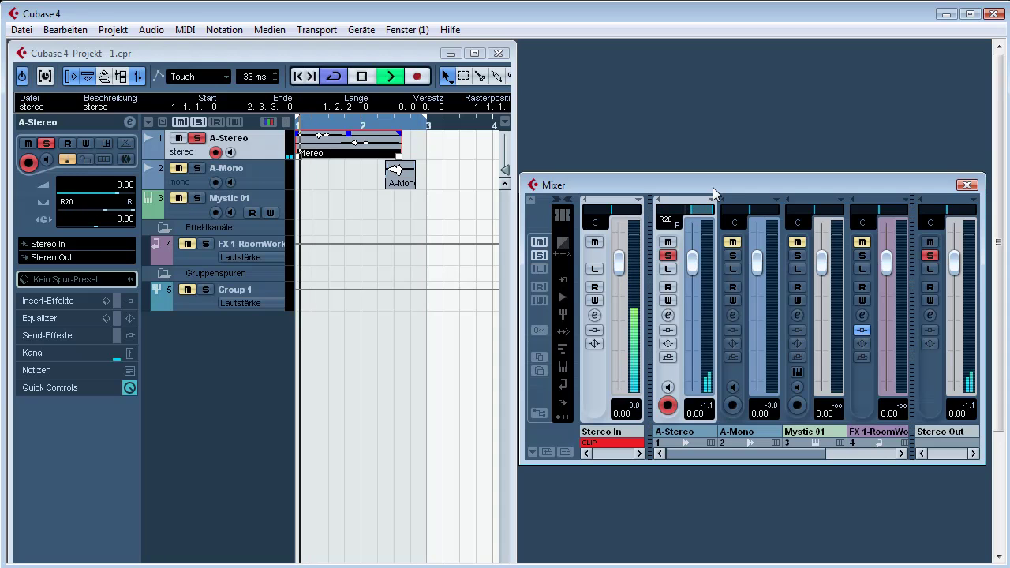
pyautogui.moveTo(699, 211); pyautogui.dragTo(648, 212)
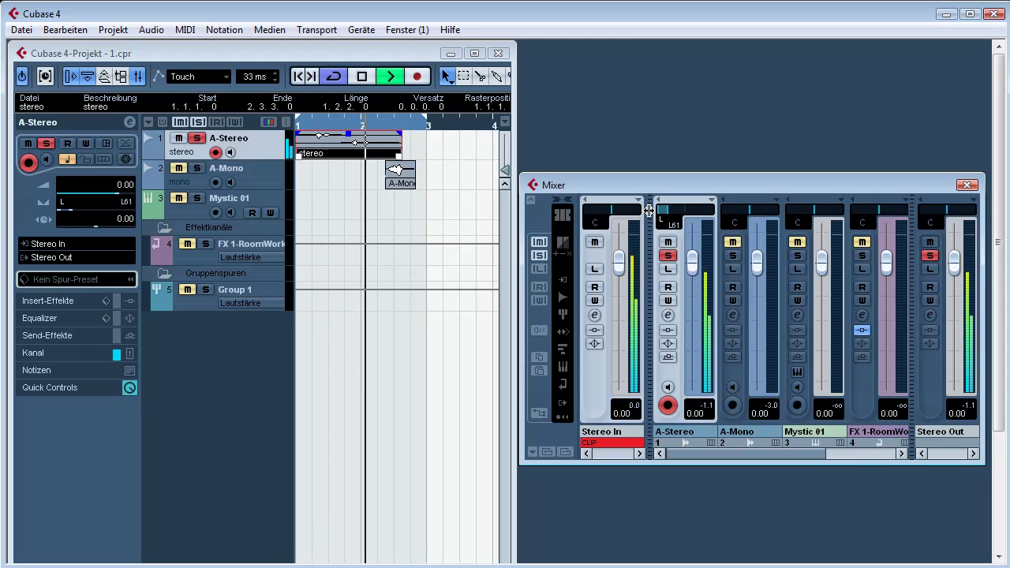
pyautogui.press('space')
pyautogui.moveTo(667, 208); pyautogui.dragTo(676, 208)
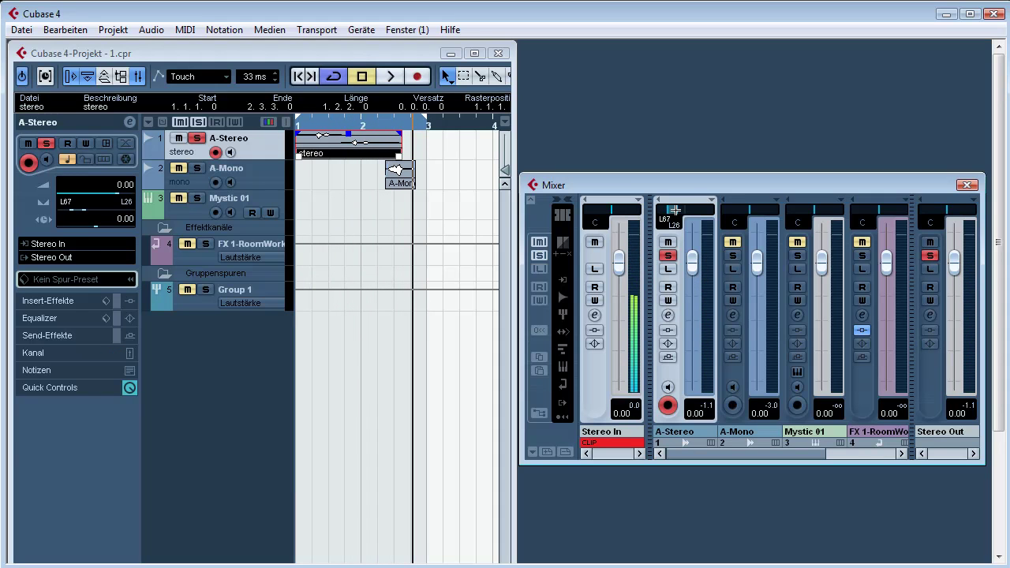
pyautogui.moveTo(672, 207); pyautogui.dragTo(688, 211)
# Step: Switch A-Stereo to the Stereo Dual Panner, pan its sides hard left and hard right, and play it back
pyautogui.rightClick(687, 209)
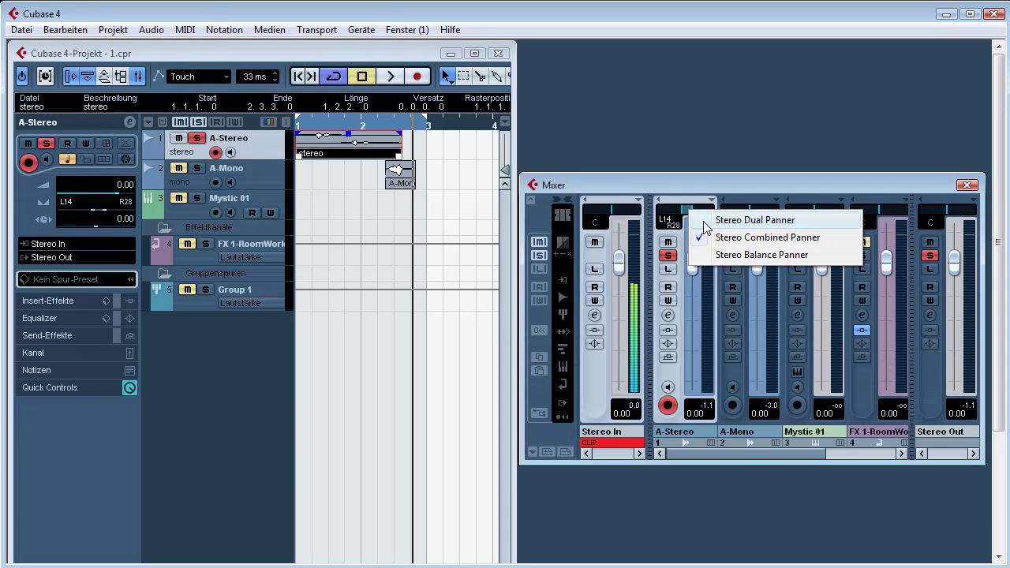
pyautogui.click(706, 227)
pyautogui.moveTo(691, 215)
pyautogui.mouseDown()
pyautogui.moveTo(717, 221)
pyautogui.moveTo(648, 208)
pyautogui.mouseUp()
pyautogui.press('space')
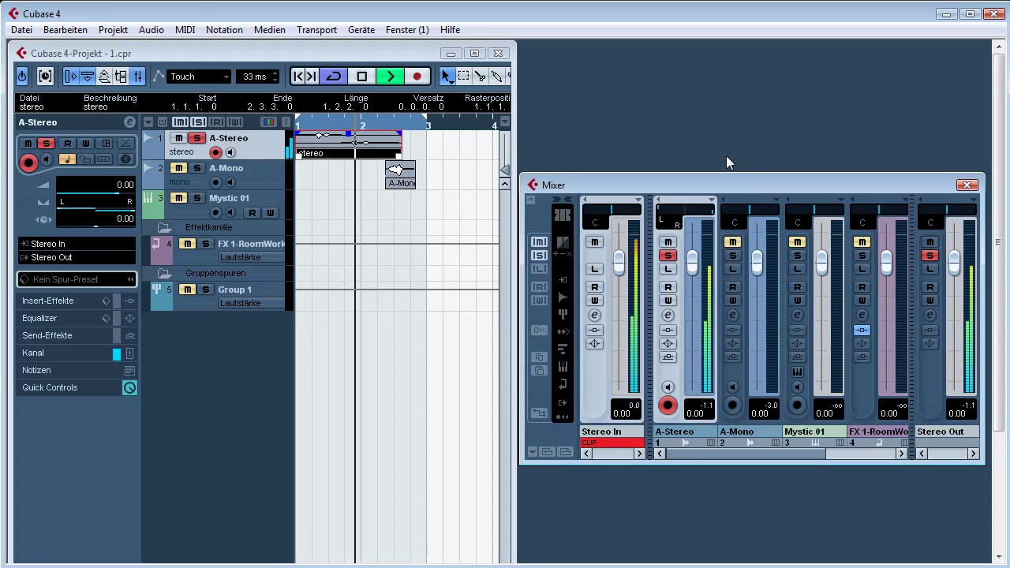
pyautogui.press('space')
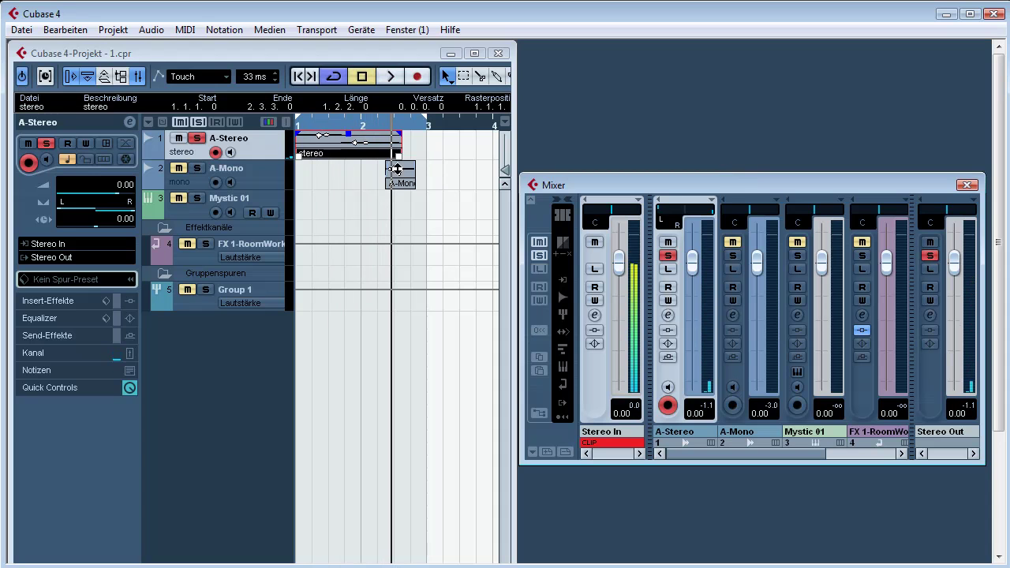
# Step: Move the A-Mono event to the project start and solo the A-Mono track in place of A-Stereo
pyautogui.moveTo(398, 180); pyautogui.dragTo(310, 173)
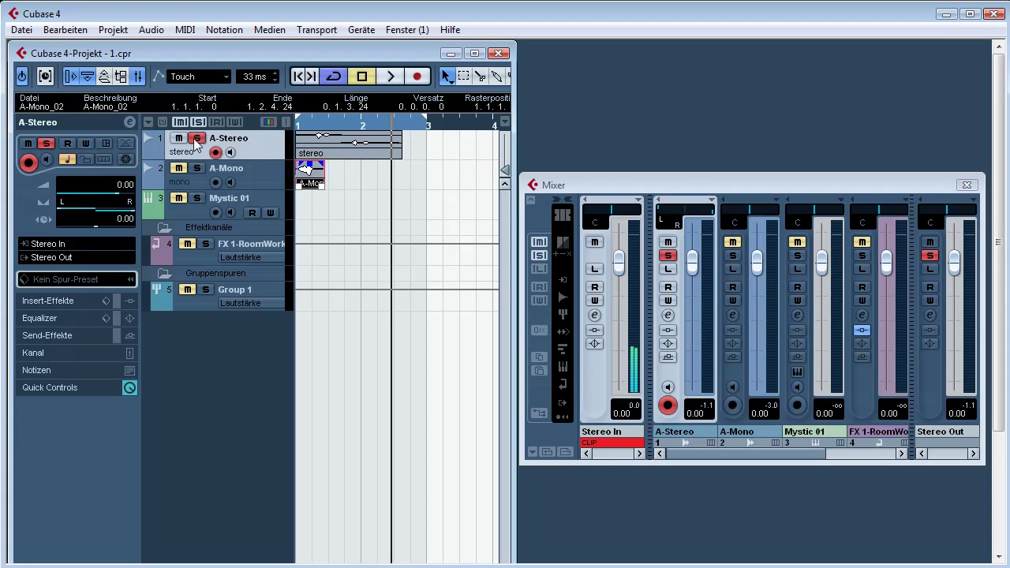
pyautogui.click(197, 170)
pyautogui.click(321, 131)
# Step: Pan the A-Mono channel to about L94, play it, recentre it, and try about R48 before centring it again
pyautogui.moveTo(754, 213); pyautogui.dragTo(726, 210)
pyautogui.press('space')
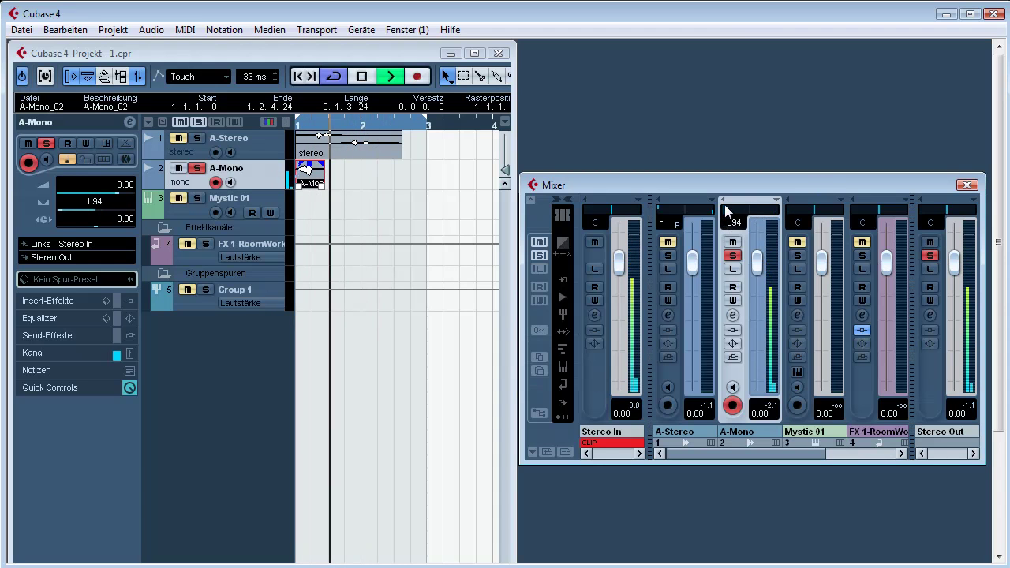
pyautogui.keyDown('ctrl'); pyautogui.click(729, 211); pyautogui.keyUp('ctrl')
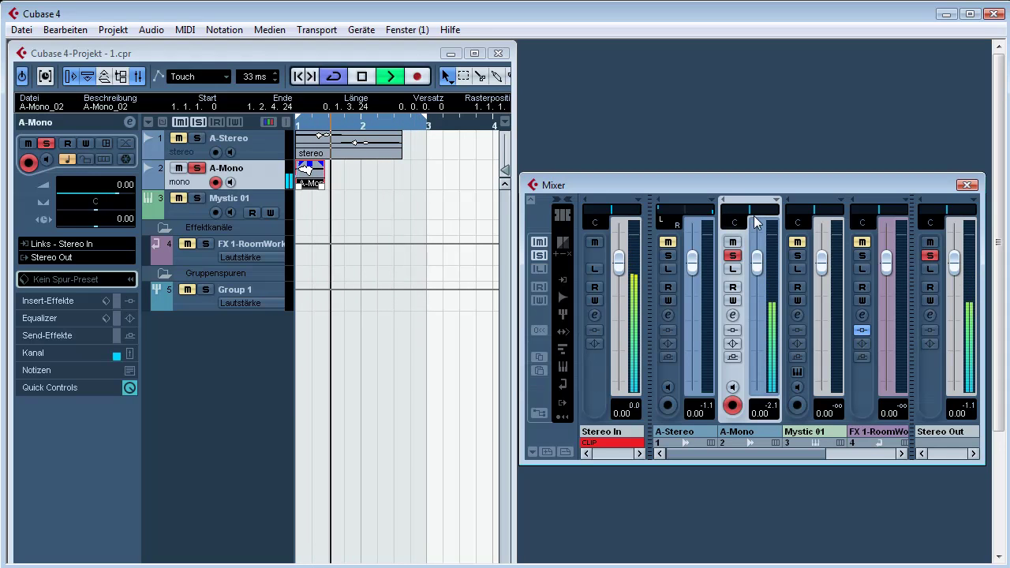
pyautogui.press('space')
pyautogui.moveTo(752, 221); pyautogui.dragTo(763, 218)
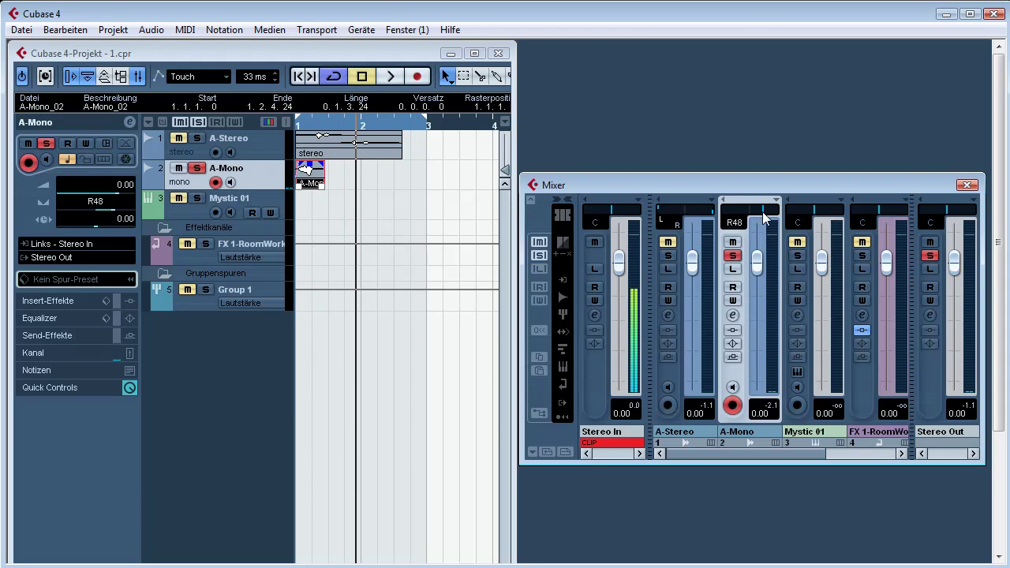
pyautogui.keyDown('ctrl'); pyautogui.click(764, 212); pyautogui.keyUp('ctrl')
# Step: Lower the A-Mono and A-Stereo volume faders in turn and reset each to 0.00
pyautogui.moveTo(760, 267); pyautogui.dragTo(757, 330)
pyautogui.keyDown('ctrl'); pyautogui.click(757, 330); pyautogui.keyUp('ctrl')
pyautogui.moveTo(696, 264); pyautogui.dragTo(696, 317)
pyautogui.keyDown('ctrl'); pyautogui.click(696, 317); pyautogui.keyUp('ctrl')
pyautogui.moveTo(758, 262); pyautogui.dragTo(758, 349)
pyautogui.keyDown('ctrl'); pyautogui.click(758, 350); pyautogui.keyUp('ctrl')
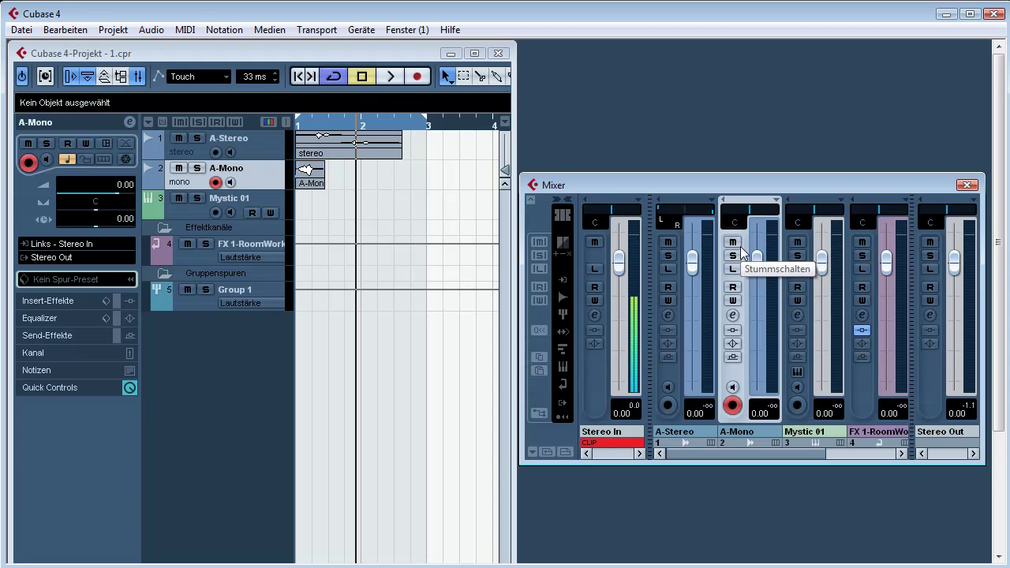
# Step: Toggle mute and solo on and off for the A-Mono channel and enable its Listen function
pyautogui.click(733, 244)
pyautogui.click(732, 243)
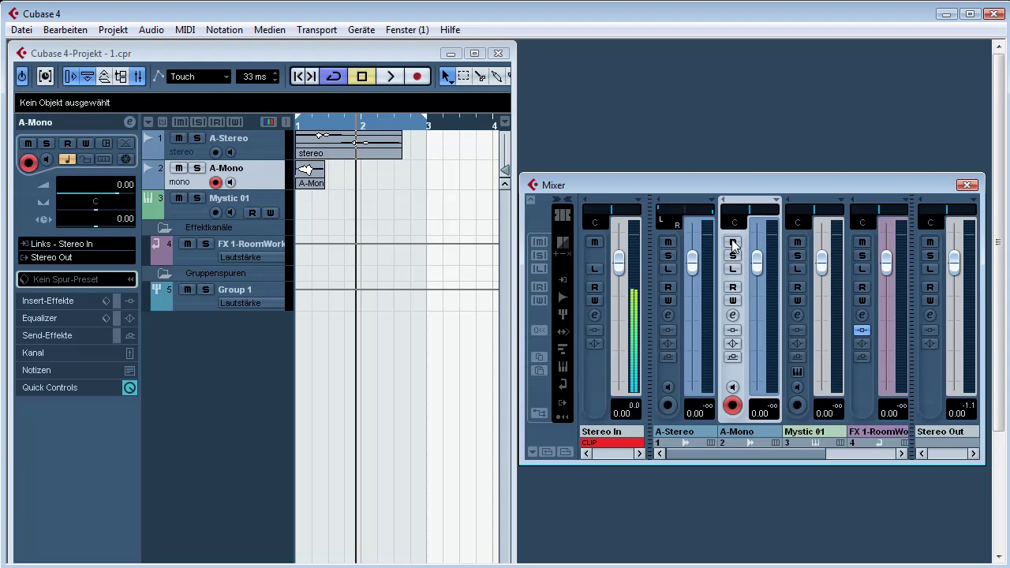
pyautogui.click(732, 256)
pyautogui.click(733, 257)
pyautogui.click(733, 269)
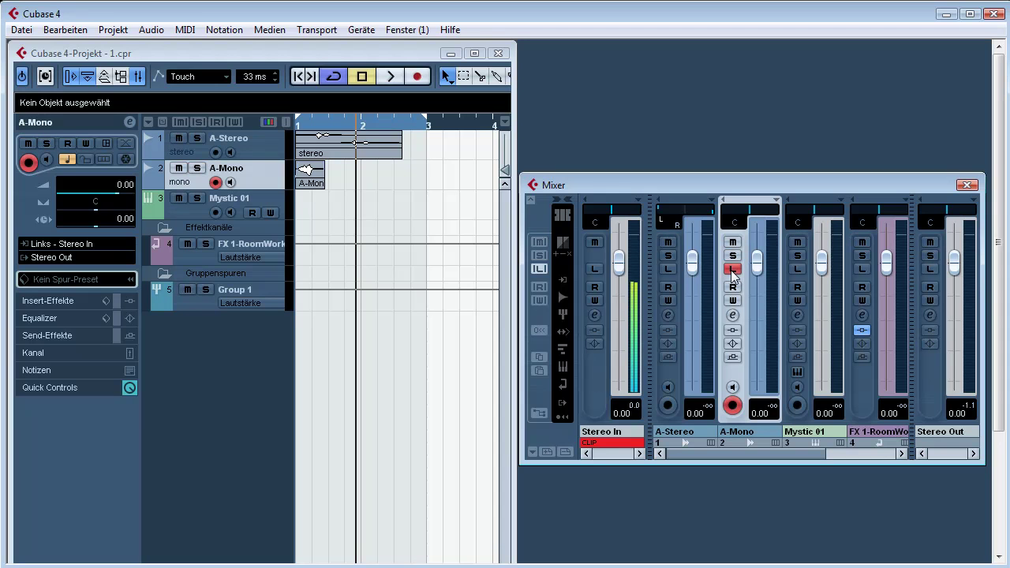
# Step: Open the VST connections, view the output busses and the Studio page with its Control Room setting, and close them
pyautogui.click(355, 32)
pyautogui.click(393, 206)
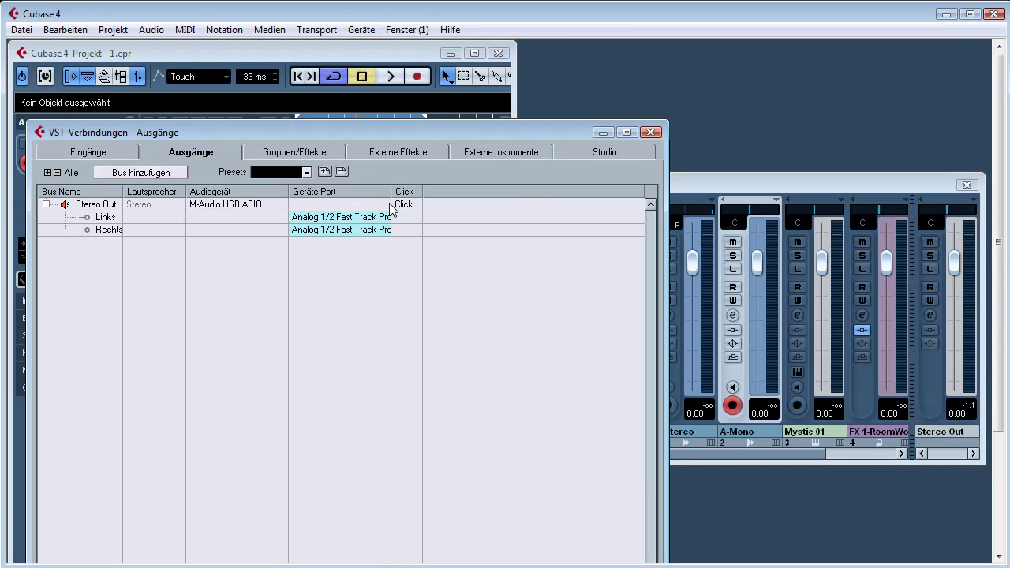
pyautogui.click(596, 151)
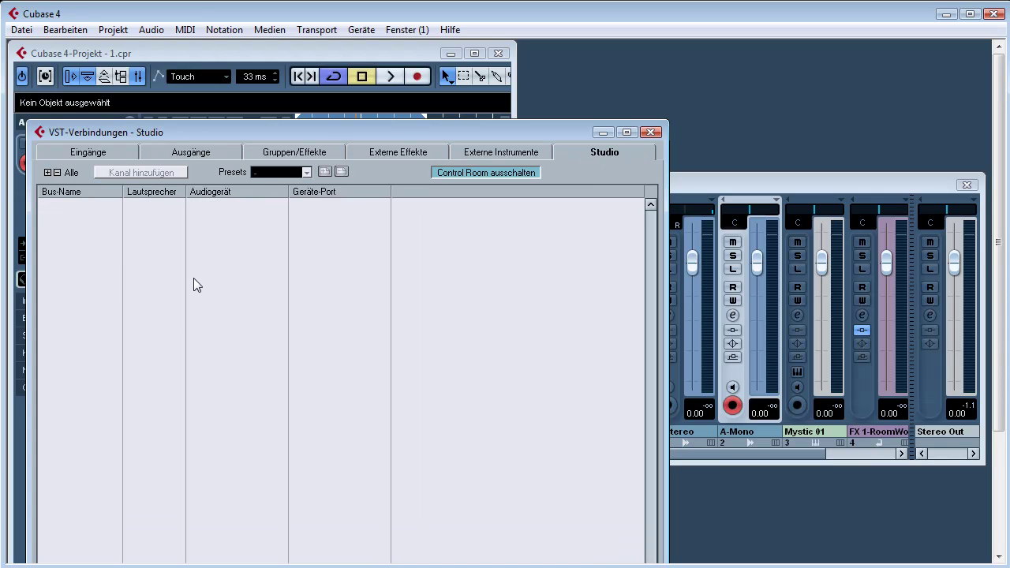
pyautogui.click(652, 132)
# Step: Toggle automation reading on and off for A-Mono, and open its channel settings for a look before closing them
pyautogui.click(733, 299)
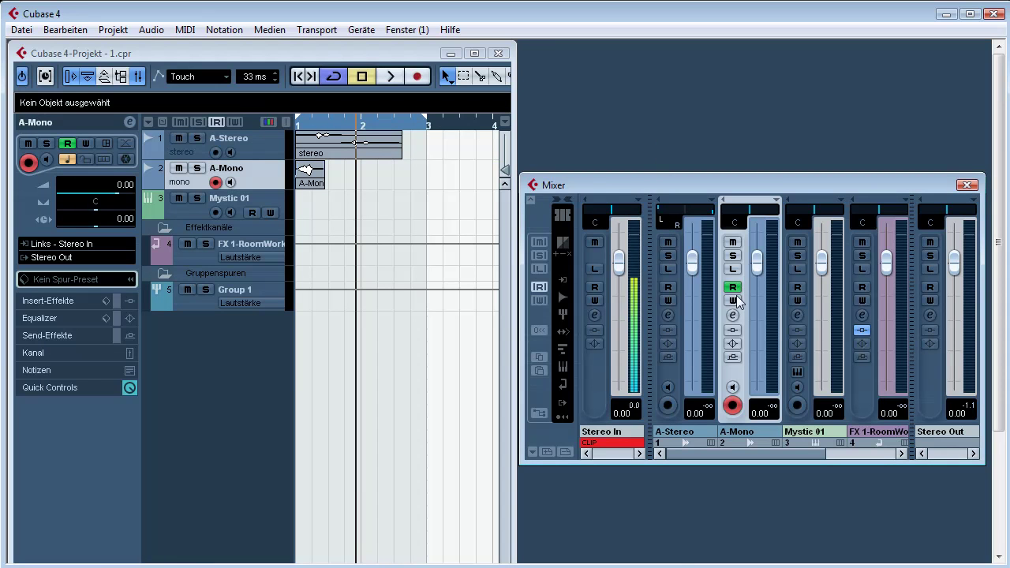
pyautogui.click(732, 299)
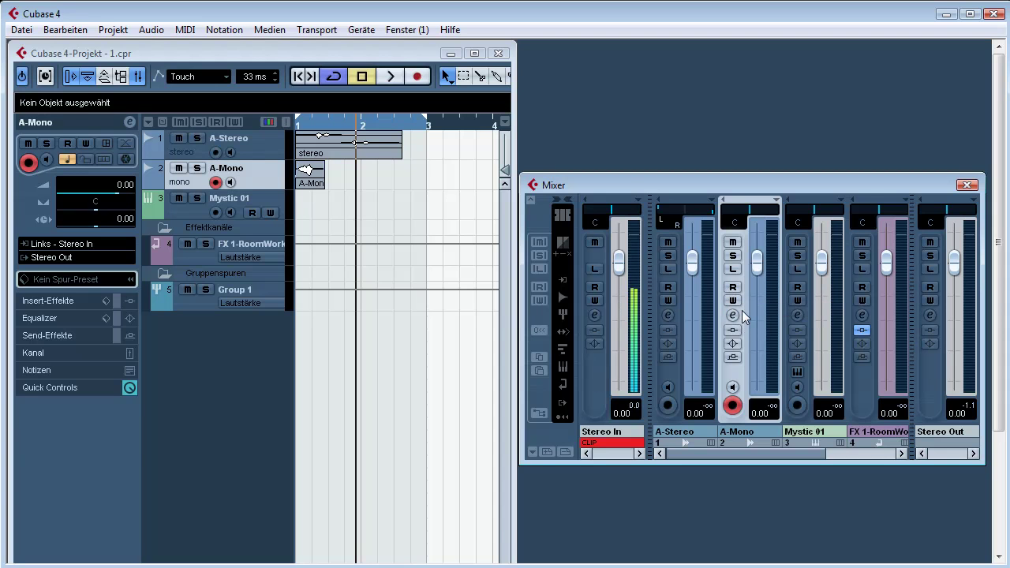
pyautogui.click(733, 314)
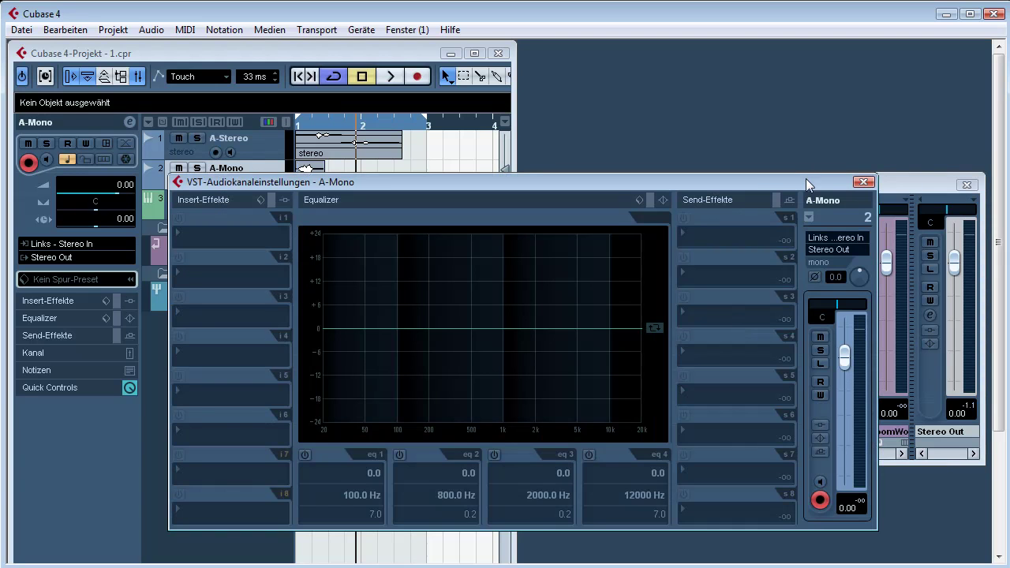
pyautogui.moveTo(807, 183)
pyautogui.mouseDown()
pyautogui.moveTo(833, 136)
pyautogui.moveTo(824, 172)
pyautogui.mouseUp()
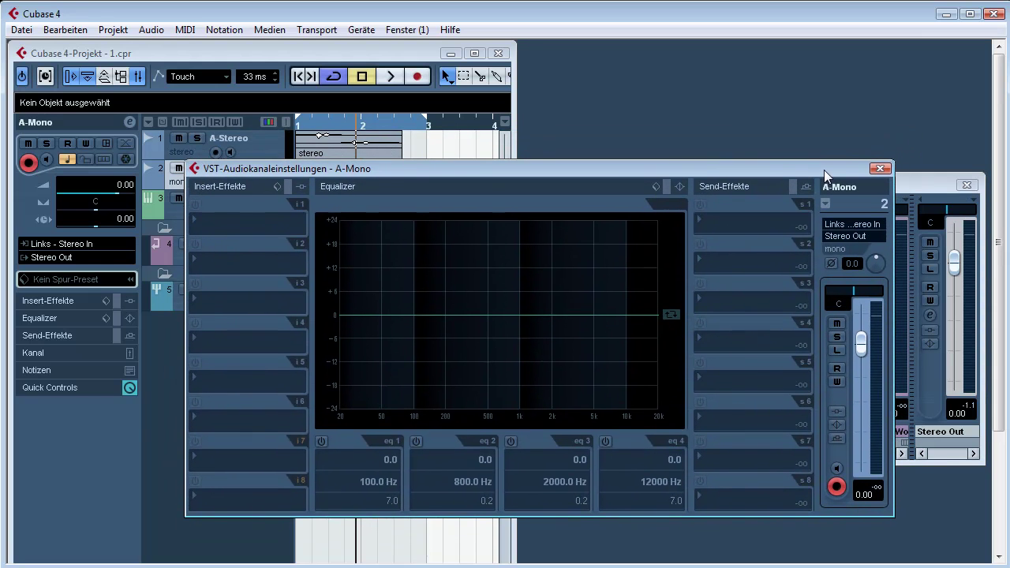
pyautogui.click(880, 171)
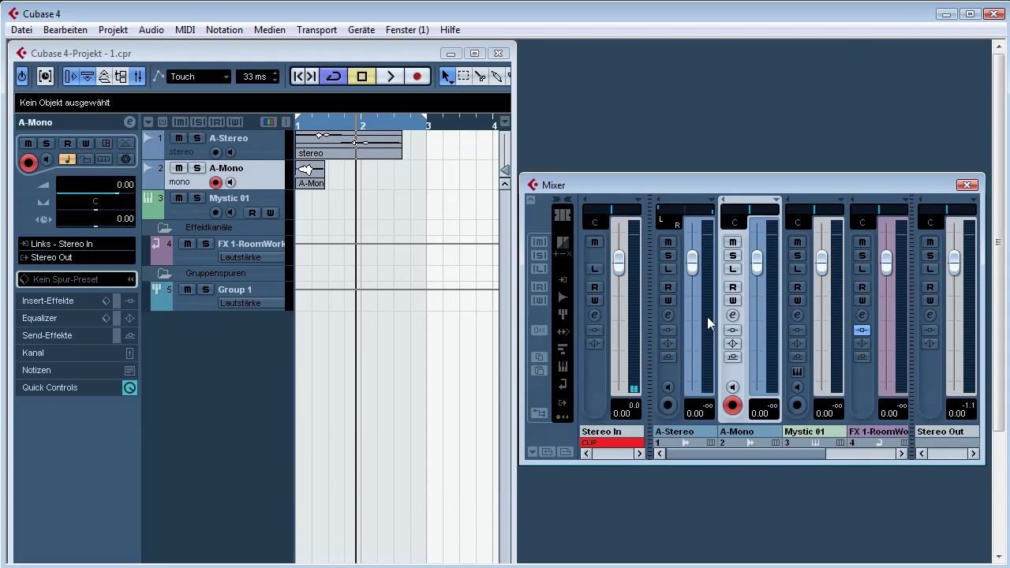
pyautogui.click(733, 330)
pyautogui.click(732, 315)
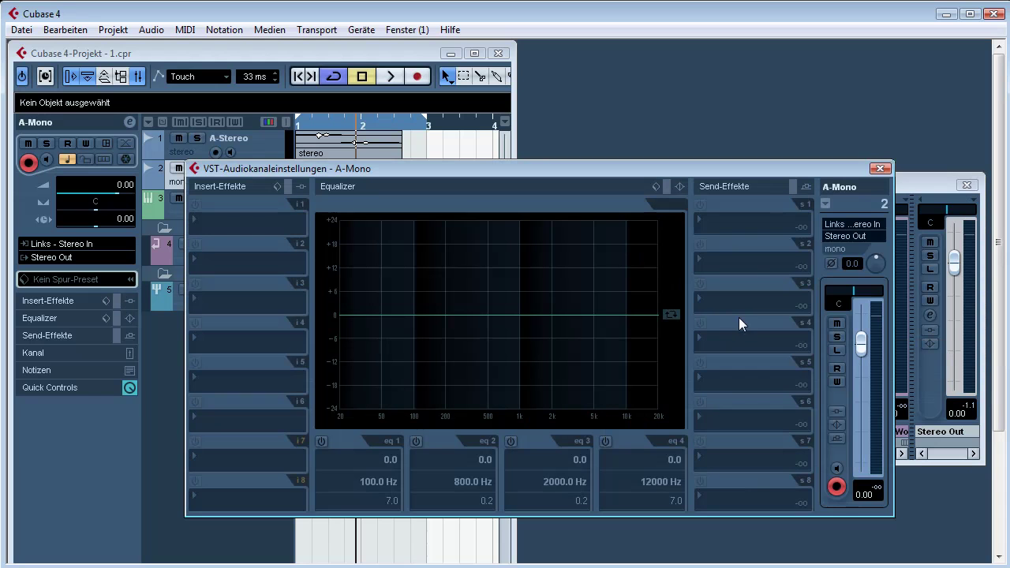
pyautogui.click(878, 169)
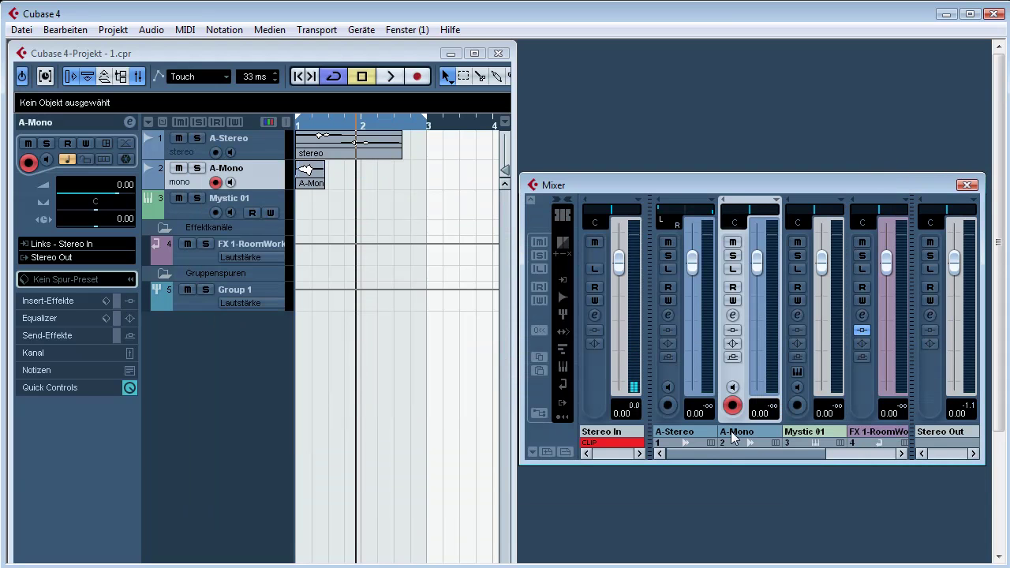
# Step: Load the Audio Damage DubStation delay into the first insert slot of the A-Mono channel
pyautogui.click(732, 315)
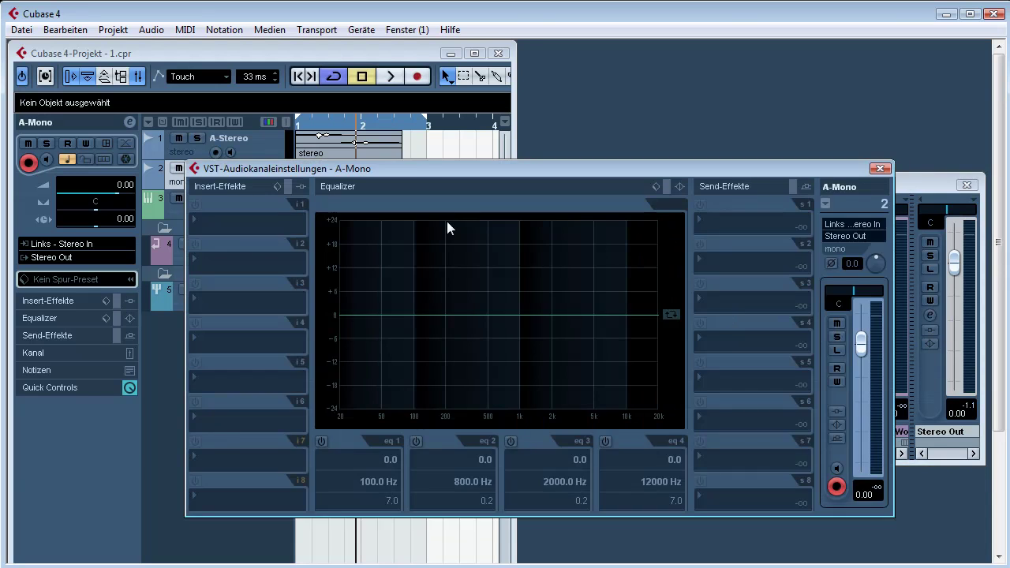
pyautogui.click(283, 224)
pyautogui.moveTo(283, 262)
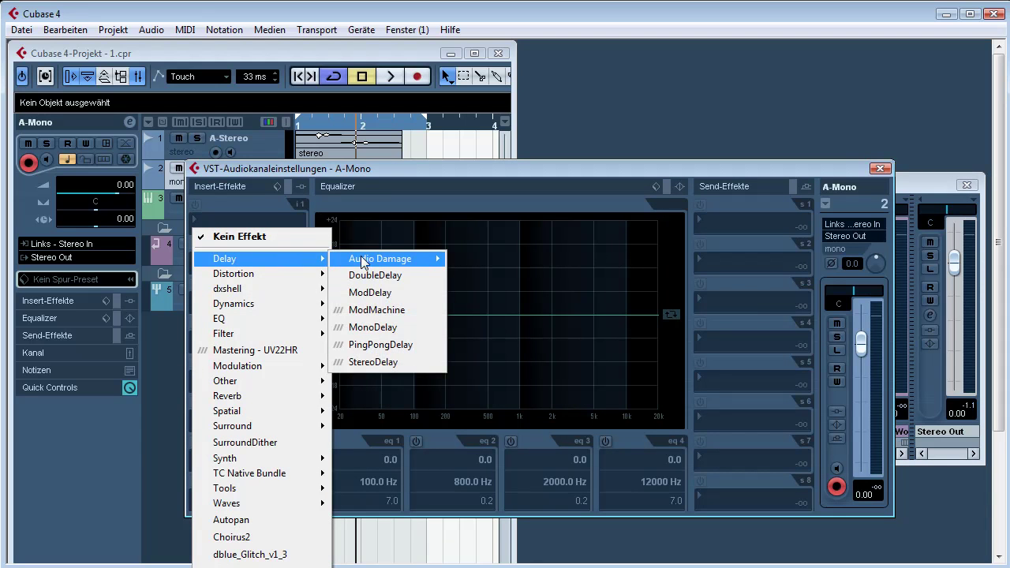
pyautogui.moveTo(362, 260)
pyautogui.click(457, 263)
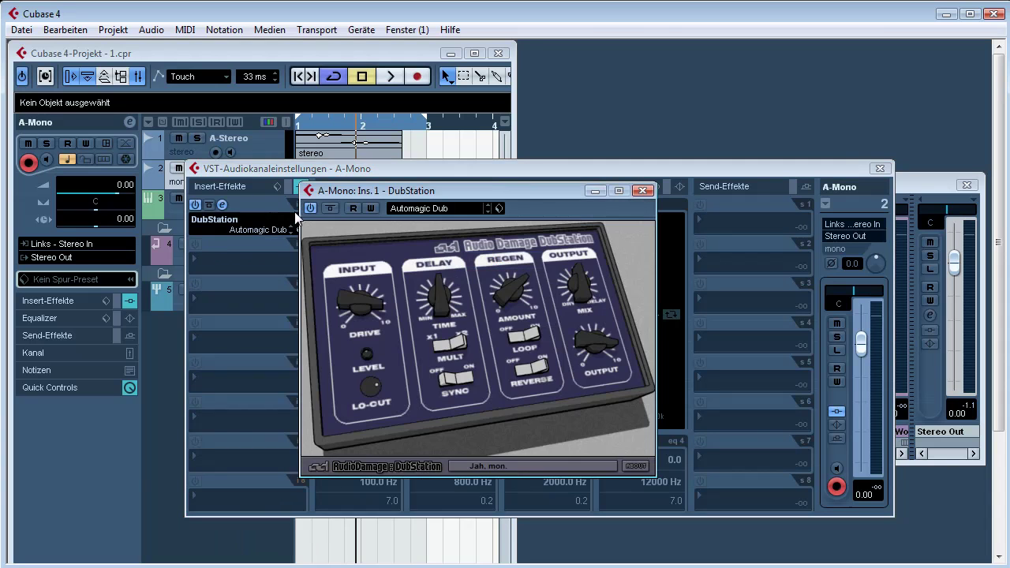
pyautogui.moveTo(591, 277)
pyautogui.click(643, 191)
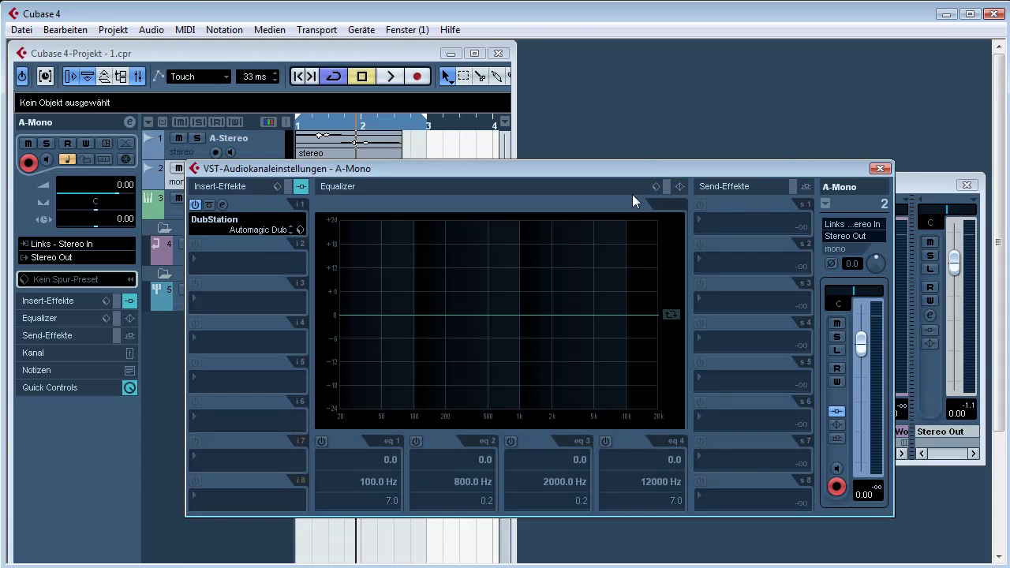
pyautogui.click(878, 169)
# Step: Play the project from the start and mute the A-Stereo track during playback
pyautogui.click(298, 124)
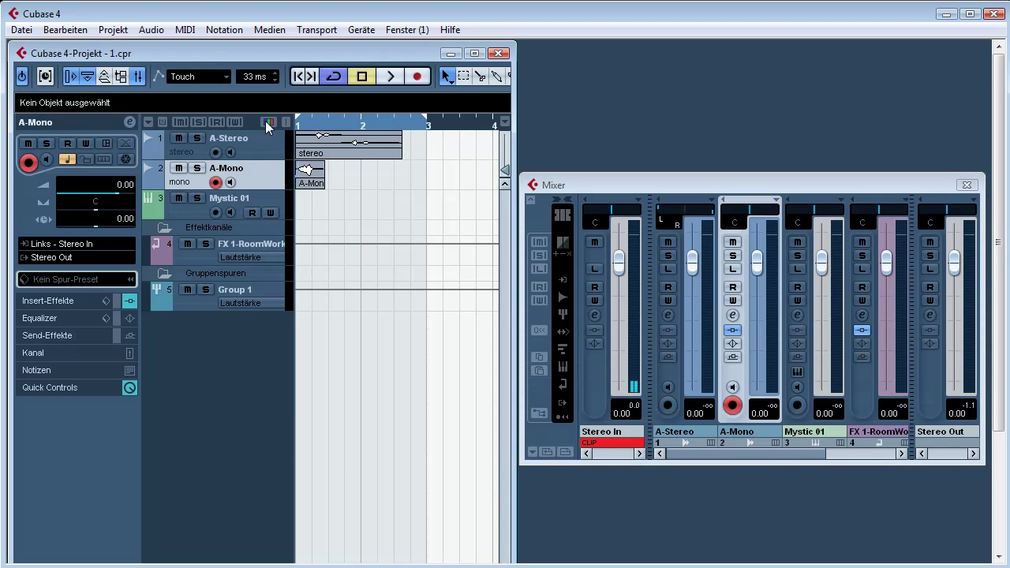
pyautogui.press('space')
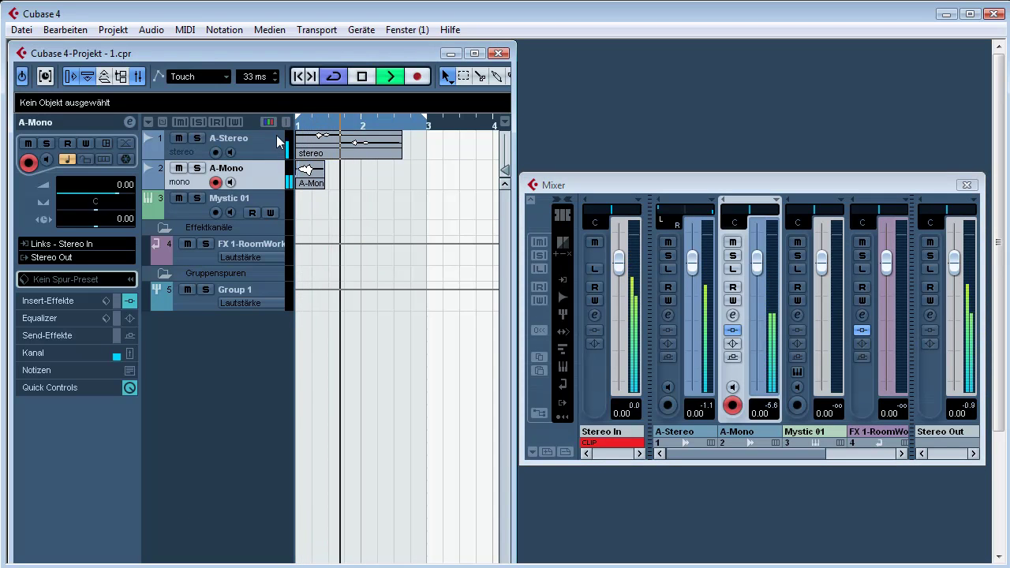
pyautogui.click(178, 140)
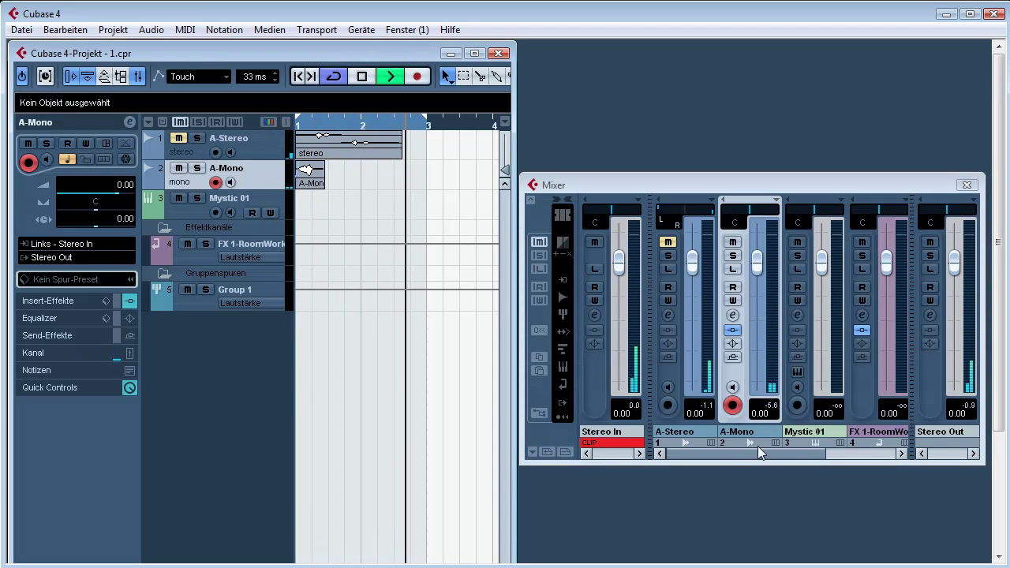
pyautogui.press('space')
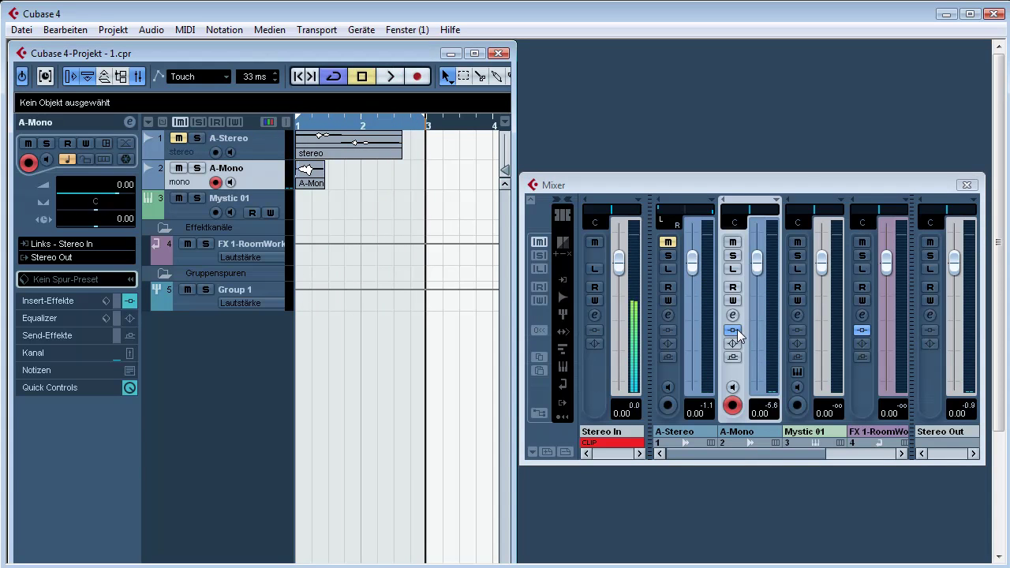
# Step: Bypass the insert effects of the A-Mono channel and play the project from the start
pyautogui.click(732, 330)
pyautogui.click(308, 124)
pyautogui.press('space')
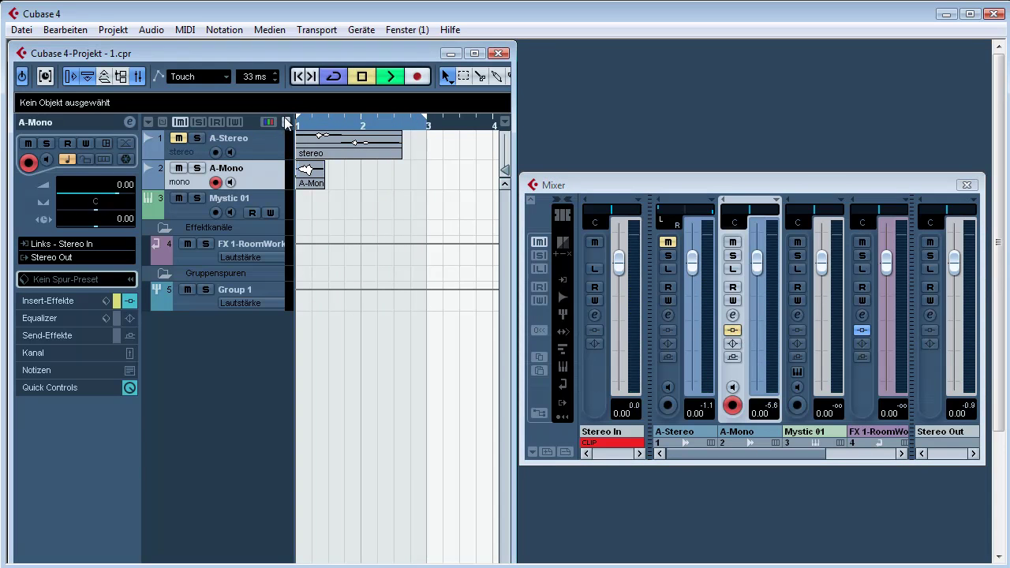
pyautogui.press('space')
# Step: Boost A-Mono's second EQ band by about 16.8 dB at about 3680 Hz and play the result
pyautogui.click(732, 315)
pyautogui.moveTo(577, 317); pyautogui.dragTo(580, 249)
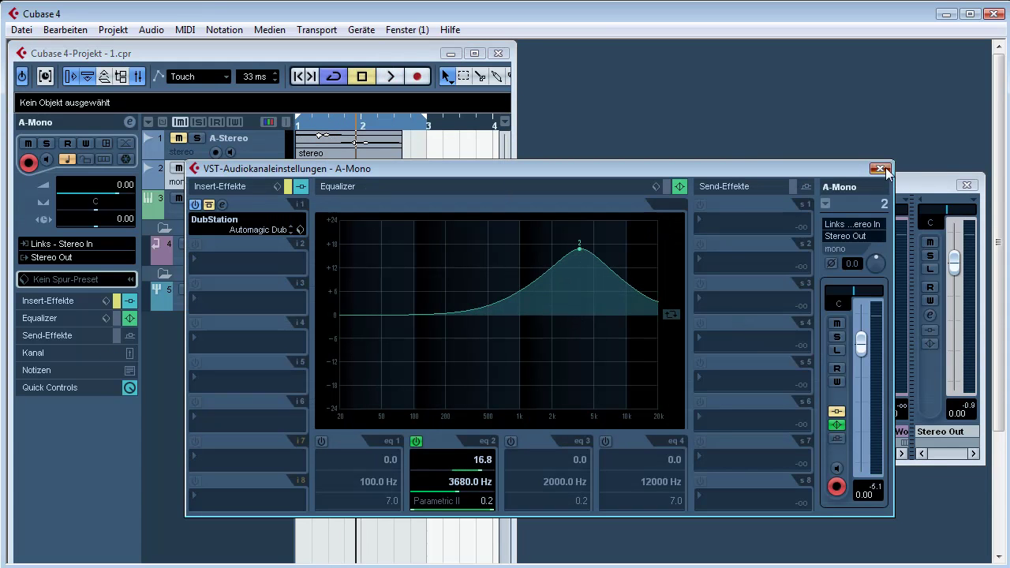
pyautogui.click(878, 168)
pyautogui.press('space')
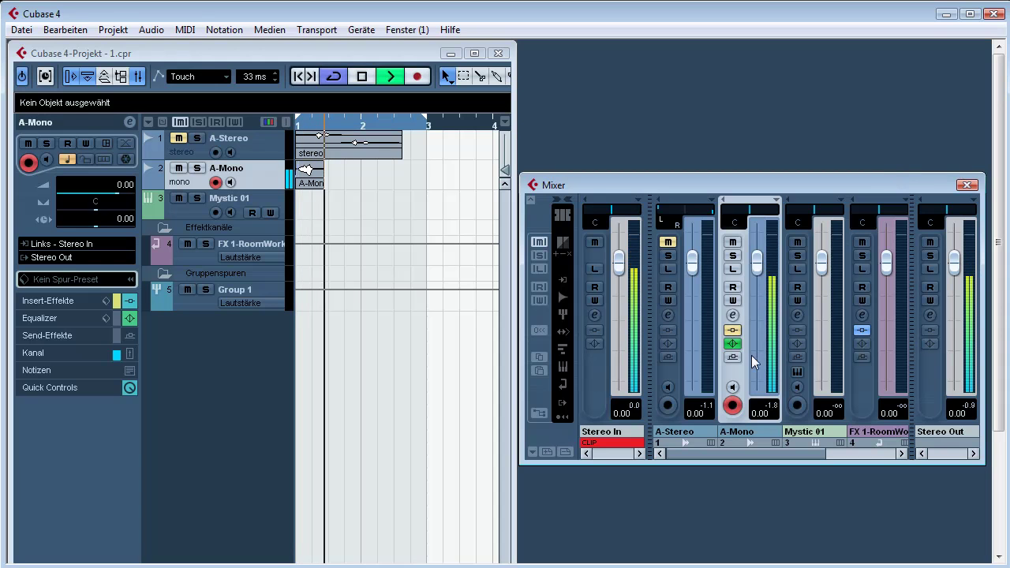
# Step: Bypass the equalizer of the A-Mono channel and play the track without it
pyautogui.click(732, 343)
pyautogui.press('space')
pyautogui.press('space')
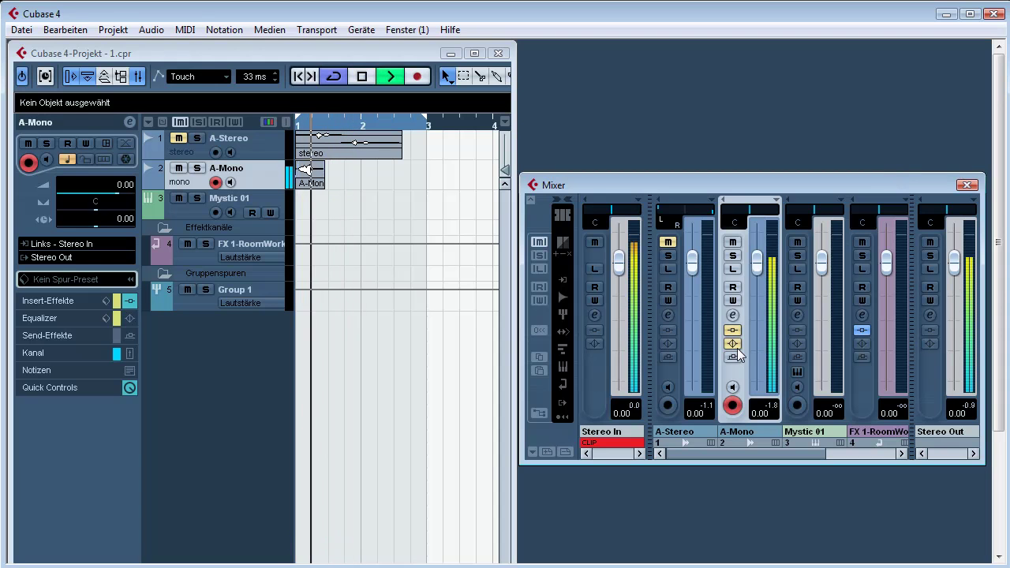
pyautogui.press('space')
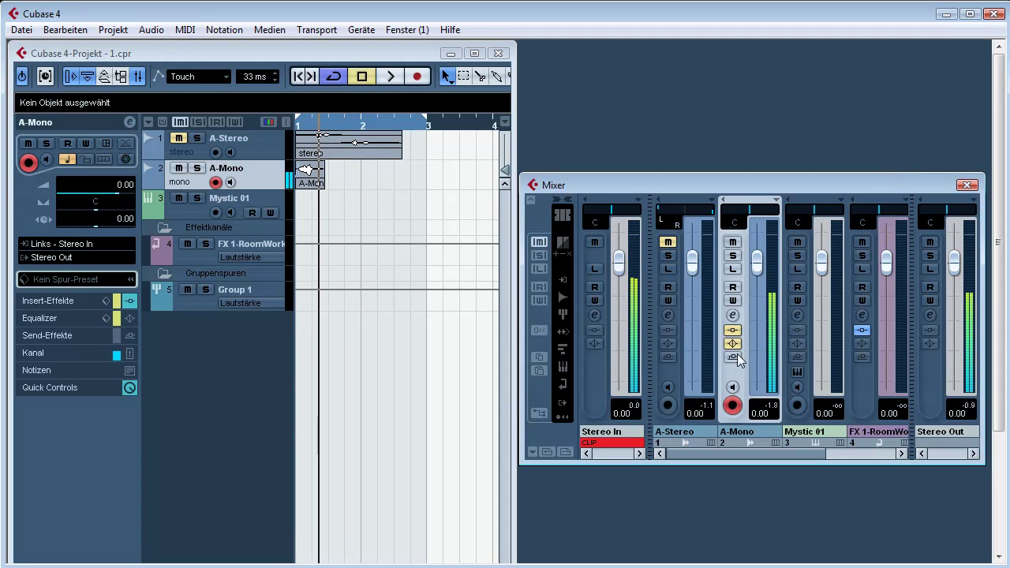
# Step: Route A-Mono's first send to FX 1-RoomWorks, activate it and set the send level to about -4.72
pyautogui.click(734, 314)
pyautogui.click(732, 224)
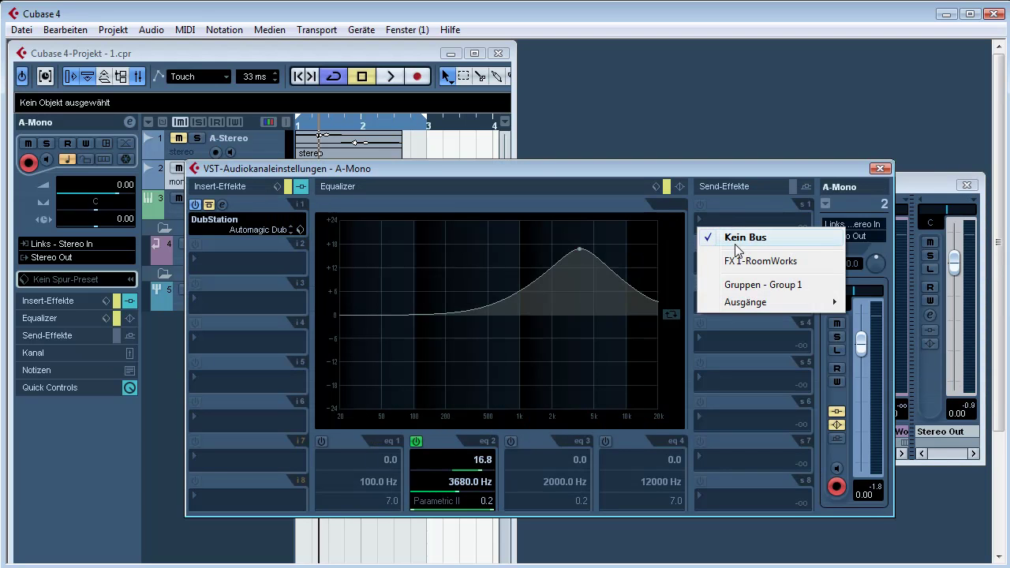
pyautogui.click(794, 262)
pyautogui.click(700, 205)
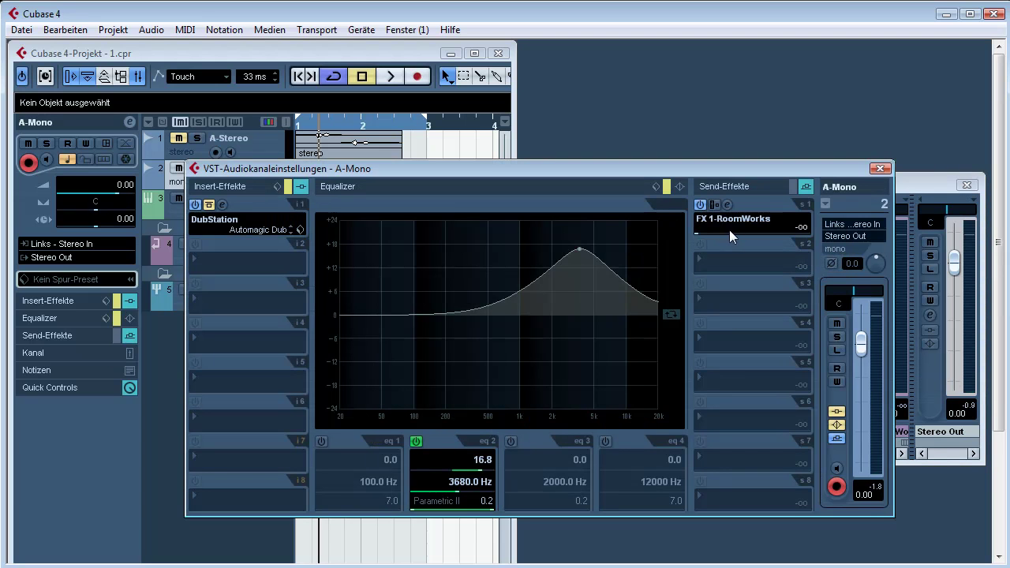
pyautogui.click(764, 231)
pyautogui.click(880, 168)
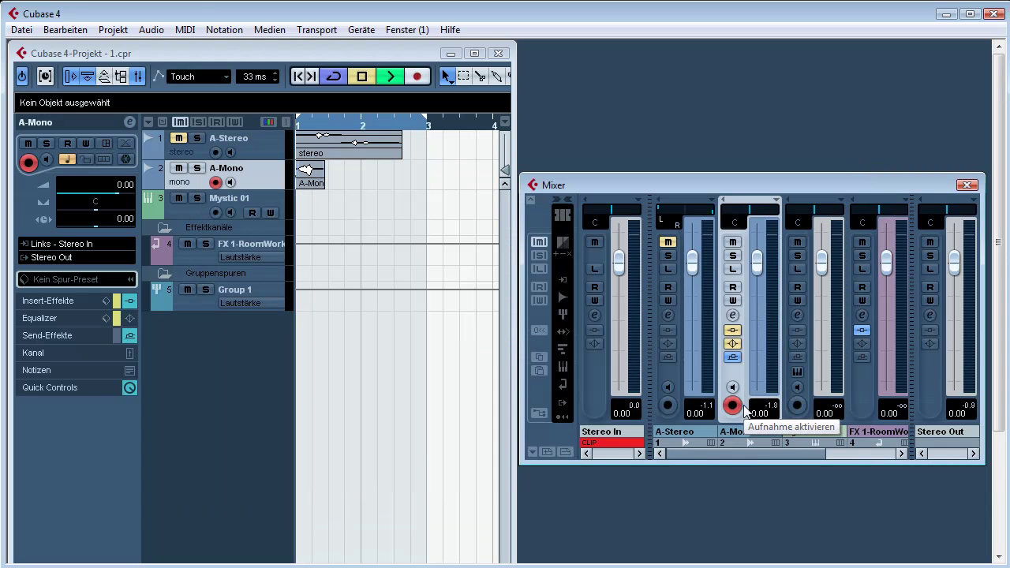
# Step: Play the project and bypass the A-Mono channel's send effects during playback
pyautogui.press('space')
pyautogui.click(732, 357)
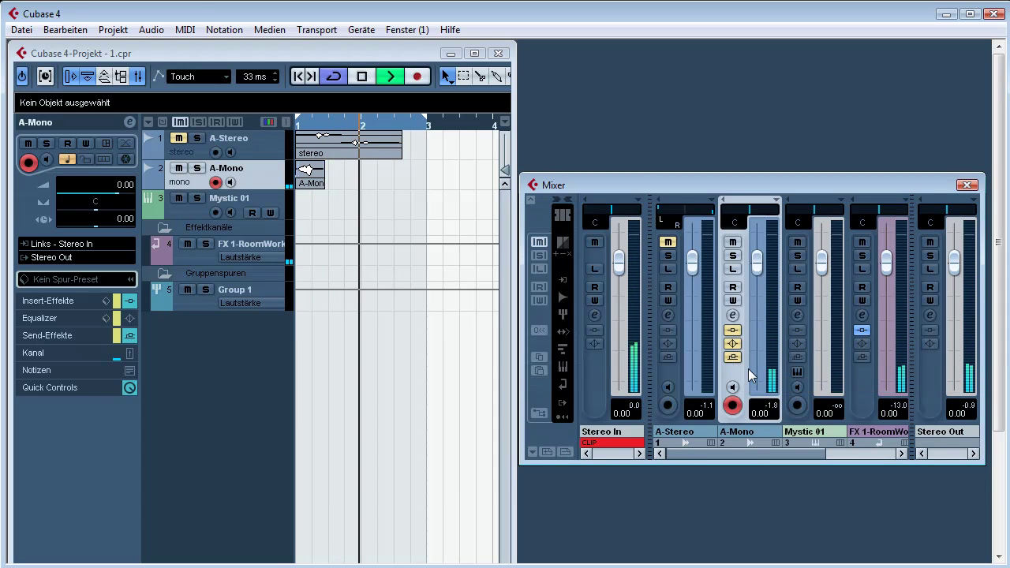
pyautogui.press('space')
# Step: Reactivate A-Mono's inserts, EQ and sends, and toggle their bypass states repeatedly, ending with all three bypassed
pyautogui.click(739, 353)
pyautogui.click(735, 330)
pyautogui.click(735, 344)
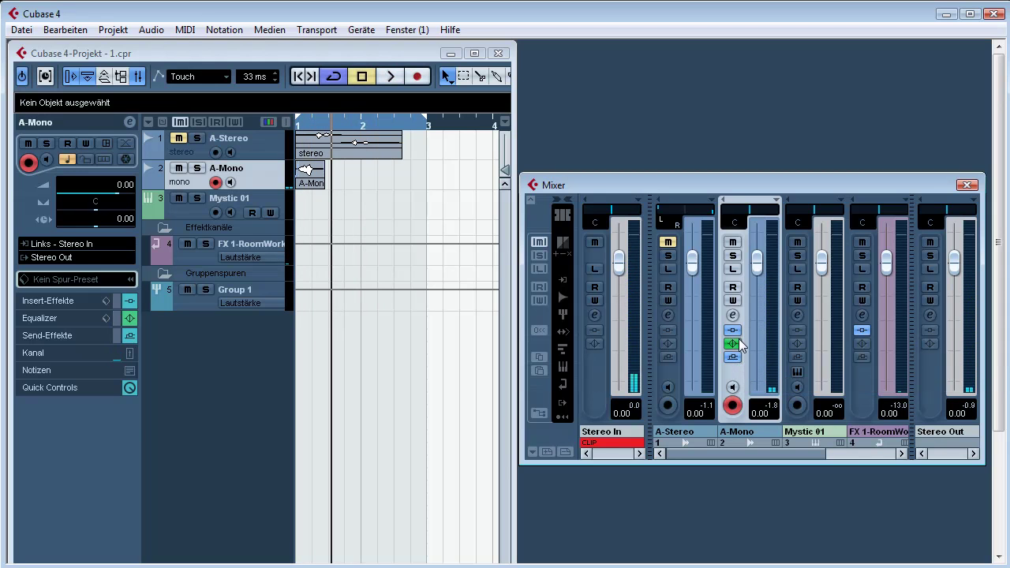
pyautogui.click(732, 330)
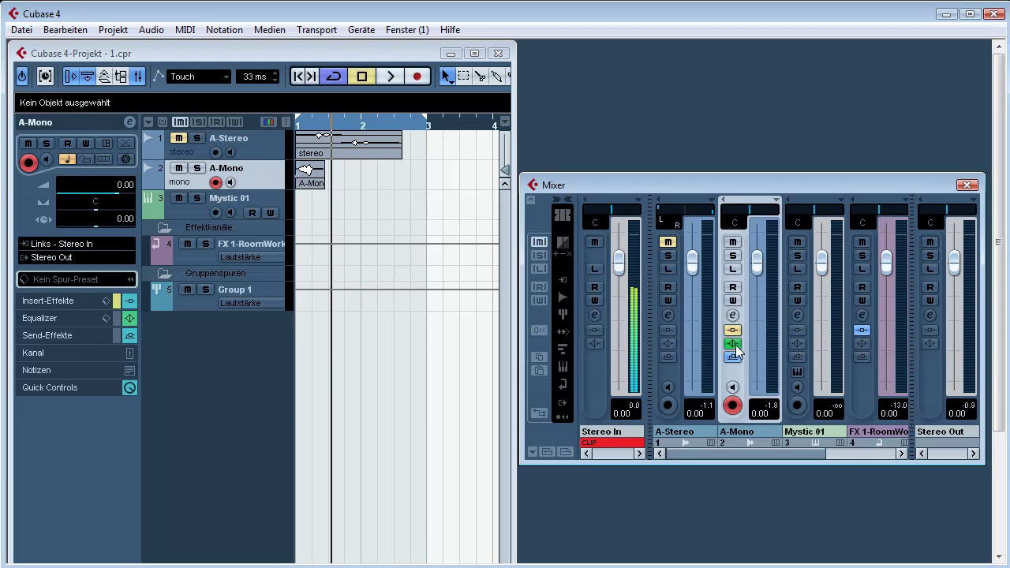
pyautogui.click(733, 344)
pyautogui.click(732, 357)
pyautogui.click(732, 329)
pyautogui.click(732, 344)
pyautogui.click(732, 357)
pyautogui.click(732, 343)
pyautogui.click(732, 331)
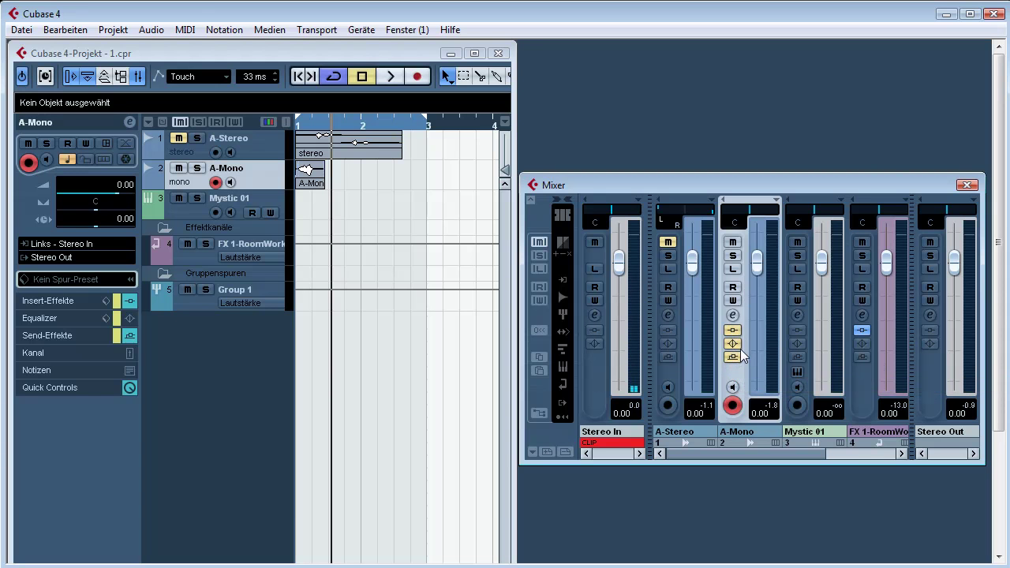
# Step: Remove the DubStation insert and the FX 1-RoomWorks send from A-Mono, and switch off its second EQ band
pyautogui.click(732, 315)
pyautogui.click(214, 219)
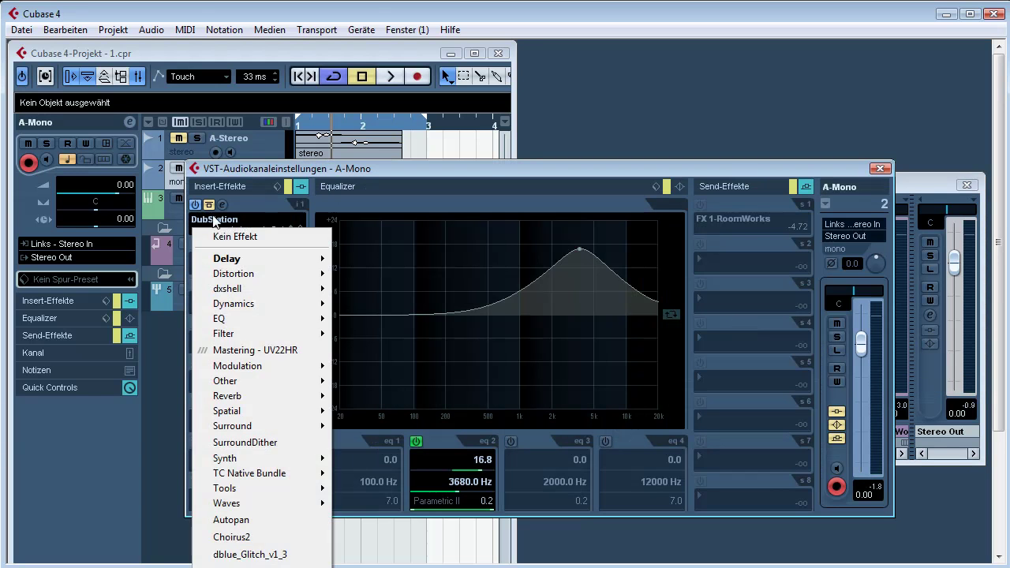
pyautogui.click(221, 232)
pyautogui.click(467, 327)
pyautogui.click(703, 218)
pyautogui.click(710, 234)
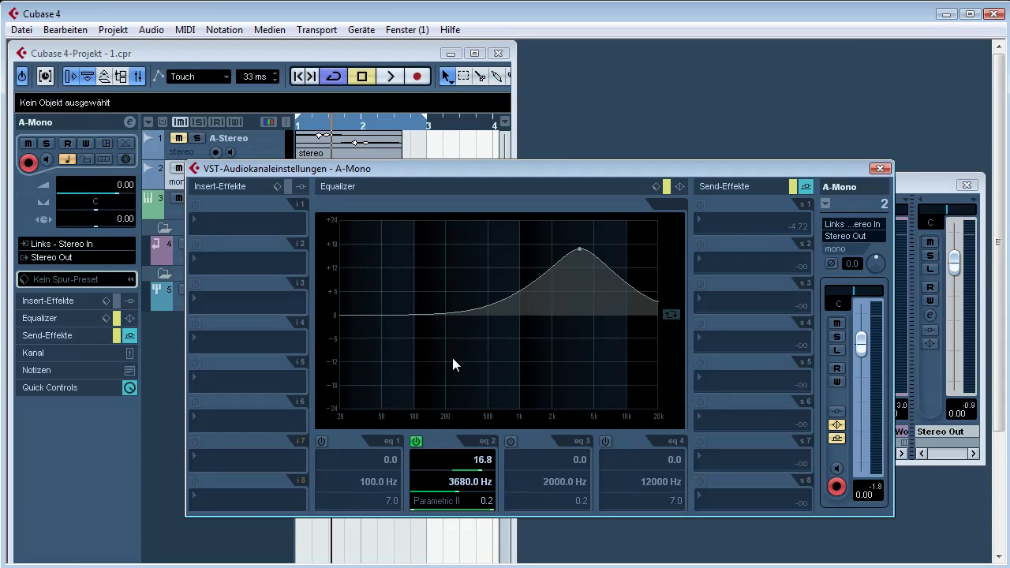
pyautogui.click(418, 440)
pyautogui.click(878, 168)
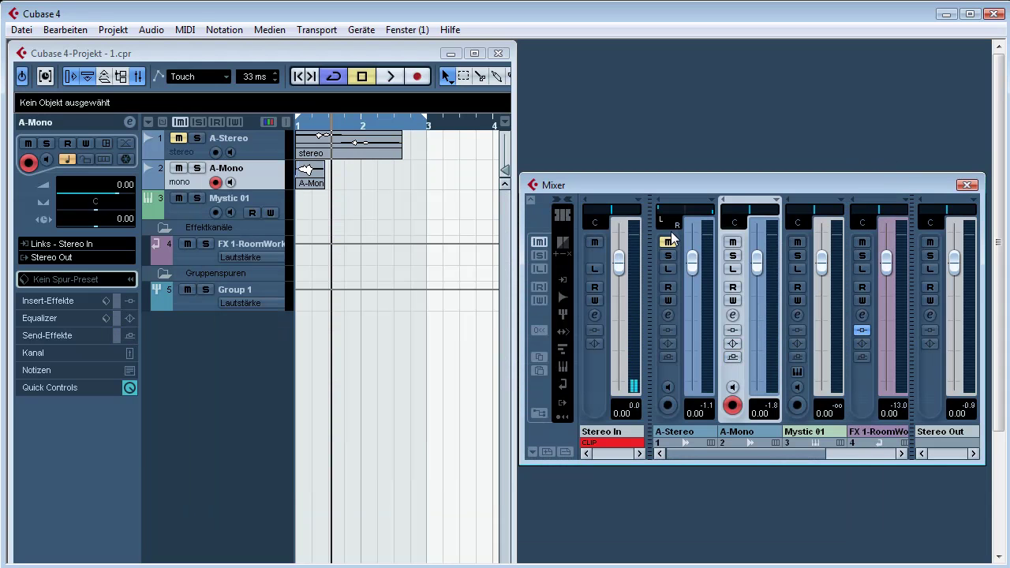
# Step: Switch input monitoring for the A-Mono channel on, off and on again
pyautogui.click(733, 387)
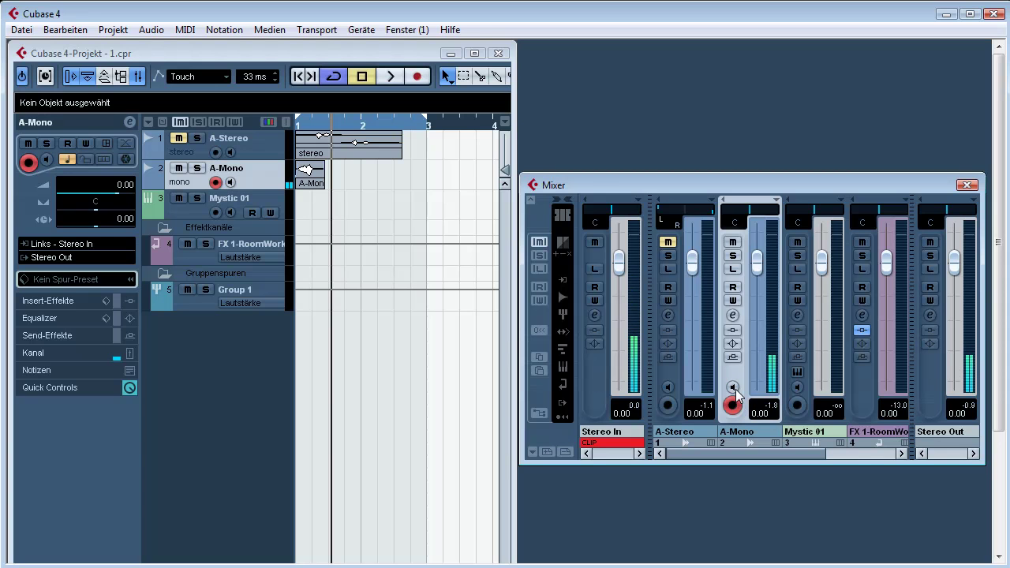
pyautogui.click(733, 387)
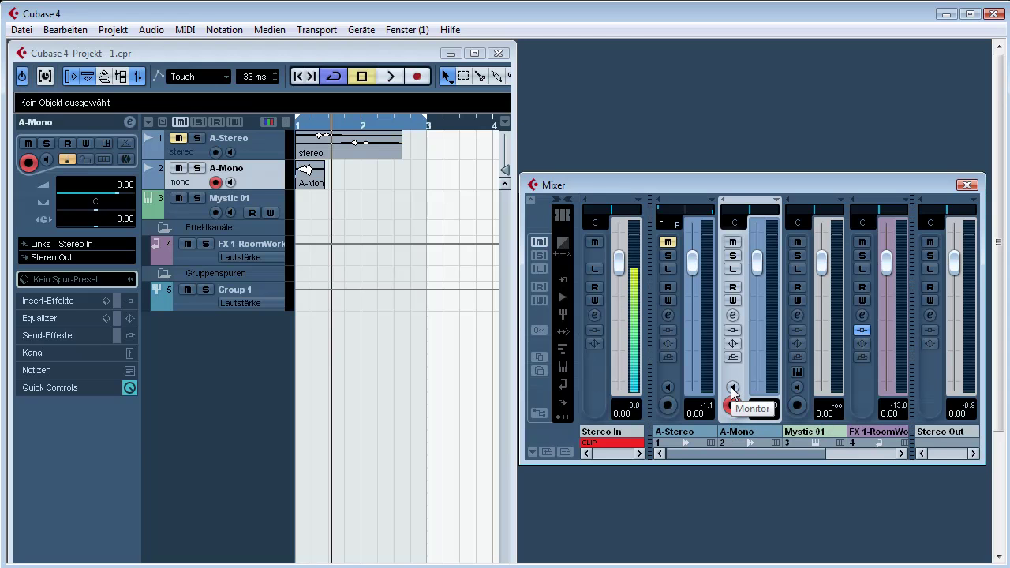
pyautogui.click(733, 388)
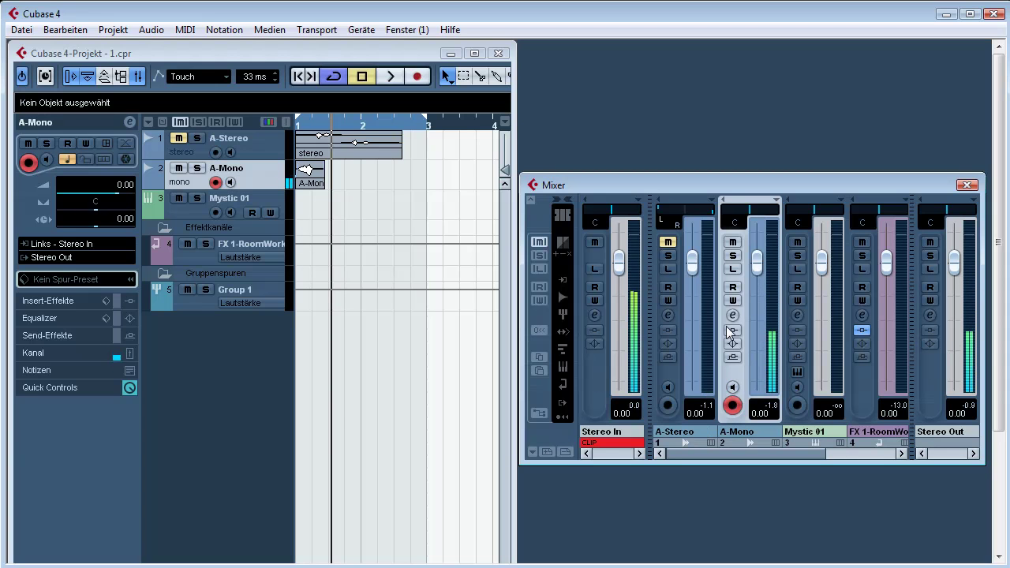
# Step: Toggle record enable for the A-Mono channel off and on repeatedly, leaving it armed
pyautogui.click(733, 409)
pyautogui.click(733, 409)
pyautogui.click(734, 409)
pyautogui.click(734, 409)
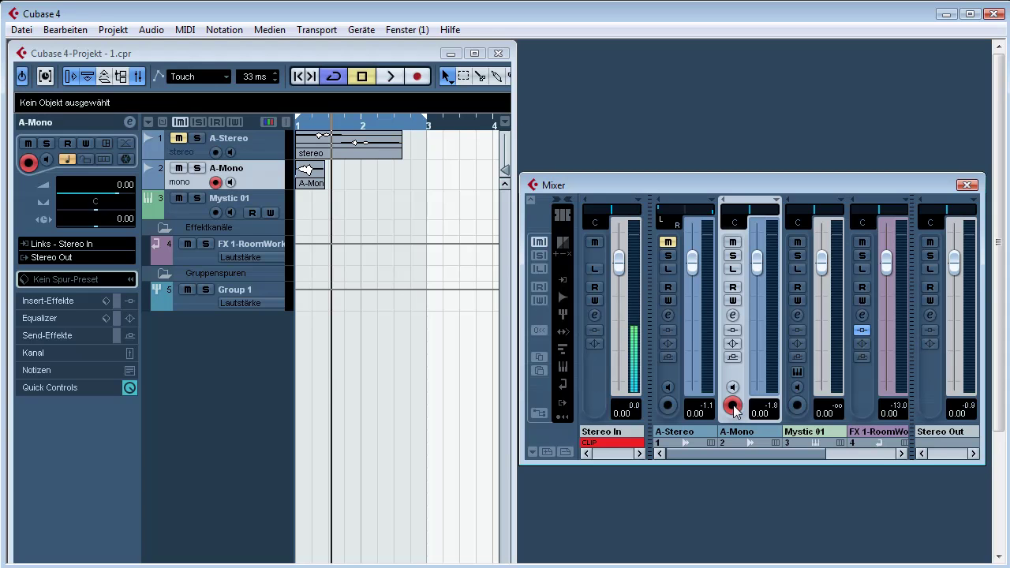
# Step: Record a short take on the A-Mono track, stop, and disarm the channel
pyautogui.press('KP_Multiply')
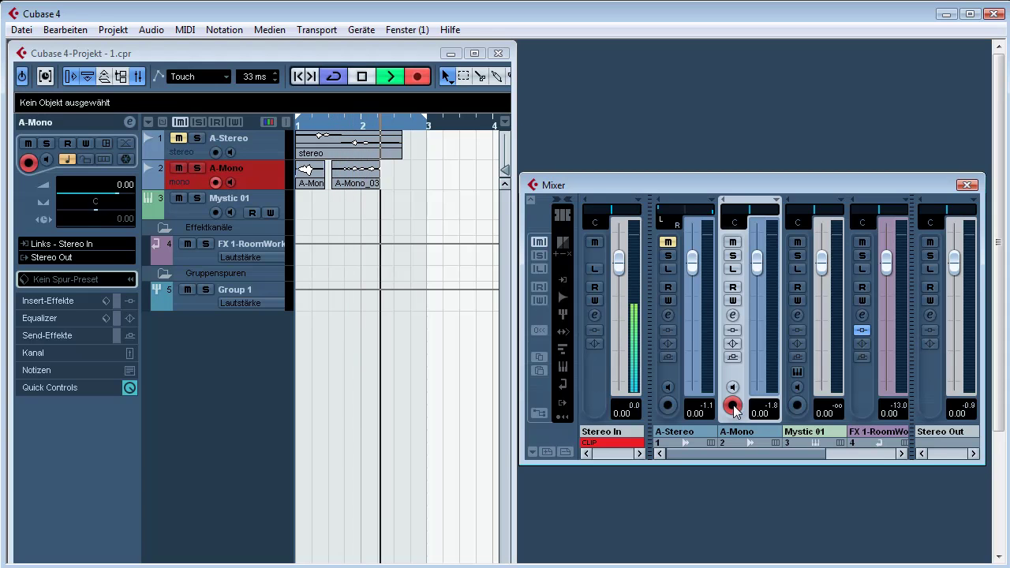
pyautogui.press('KP_Multiply')
pyautogui.press('space')
pyautogui.click(738, 408)
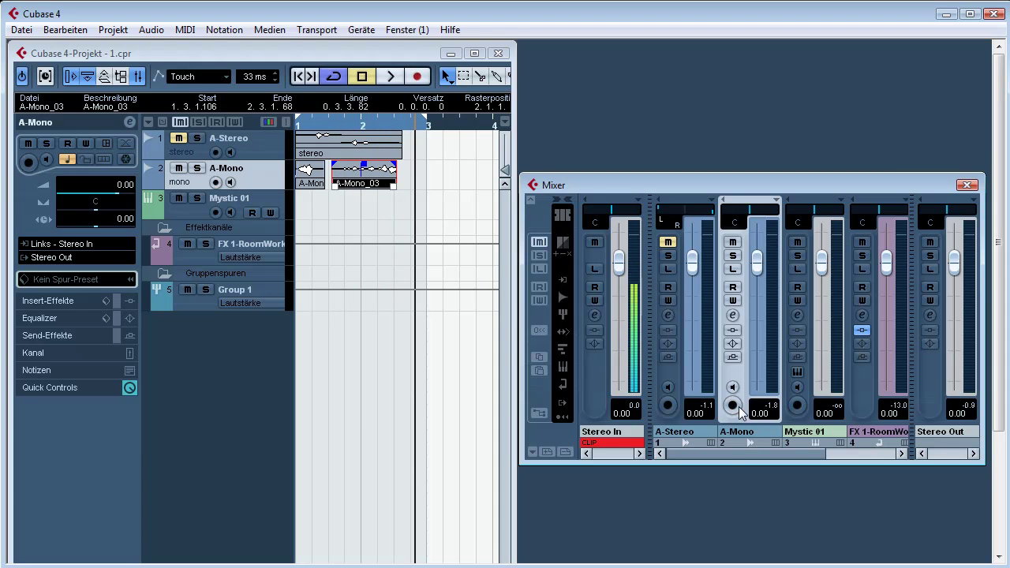
# Step: Play the project from the start, stop, and delete the newly recorded A-Mono_03 event
pyautogui.press('space')
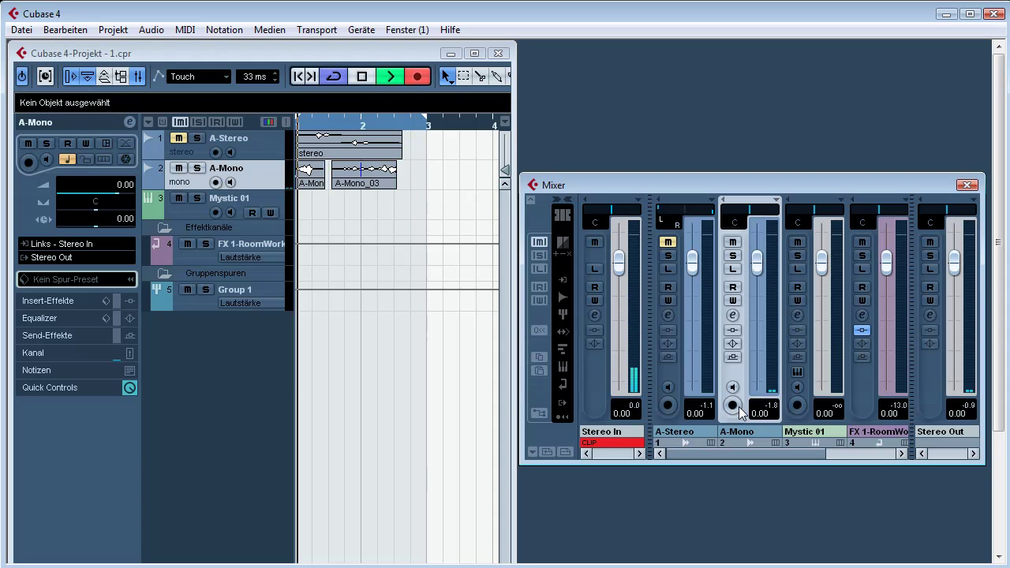
pyautogui.press('space')
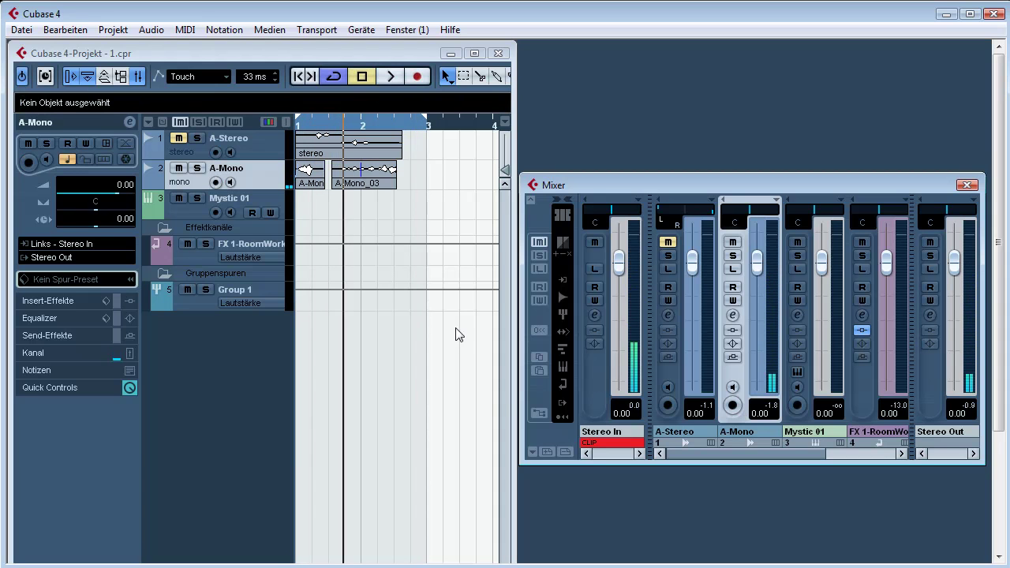
pyautogui.click(383, 180)
pyautogui.press('Delete')
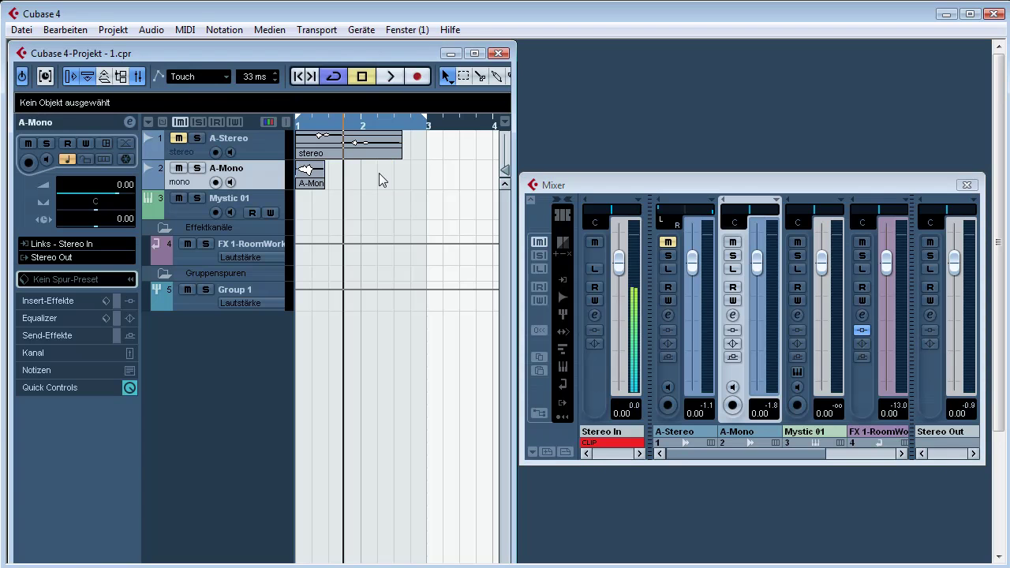
# Step: Reset the peak level readings of the A-Mono and Stereo In channels, including Stereo In's clip indicator
pyautogui.click(771, 419)
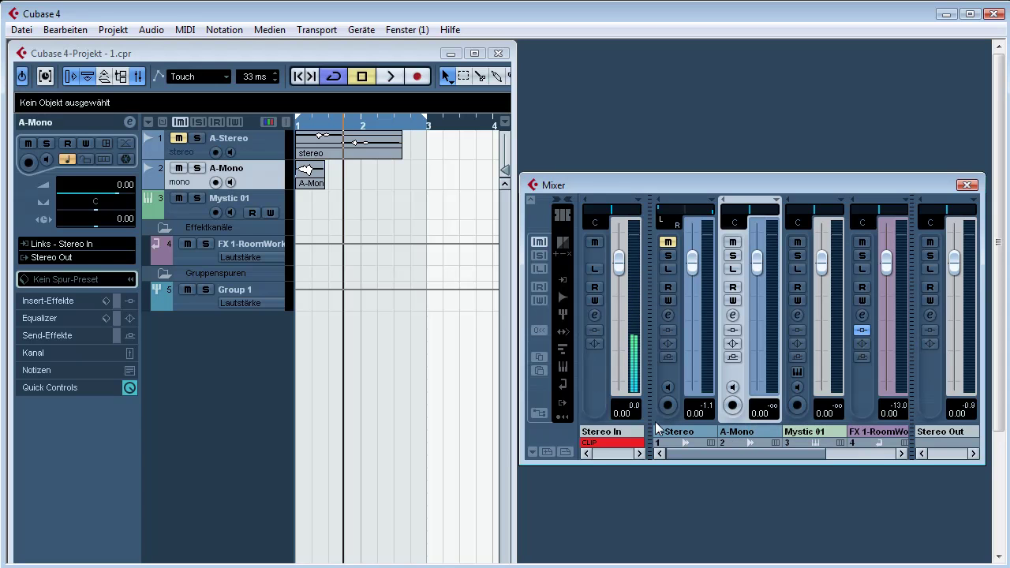
pyautogui.click(636, 406)
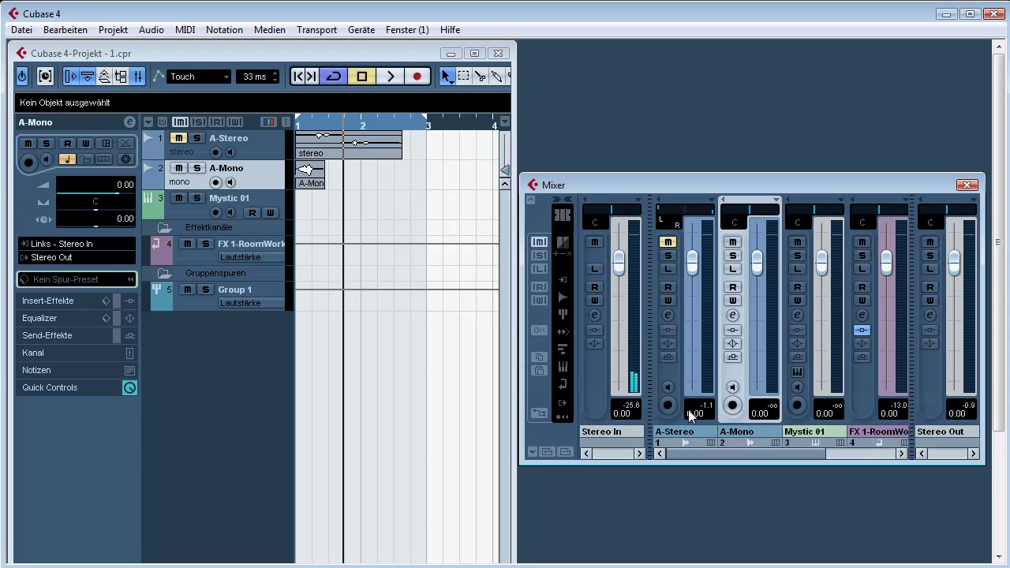
pyautogui.click(633, 408)
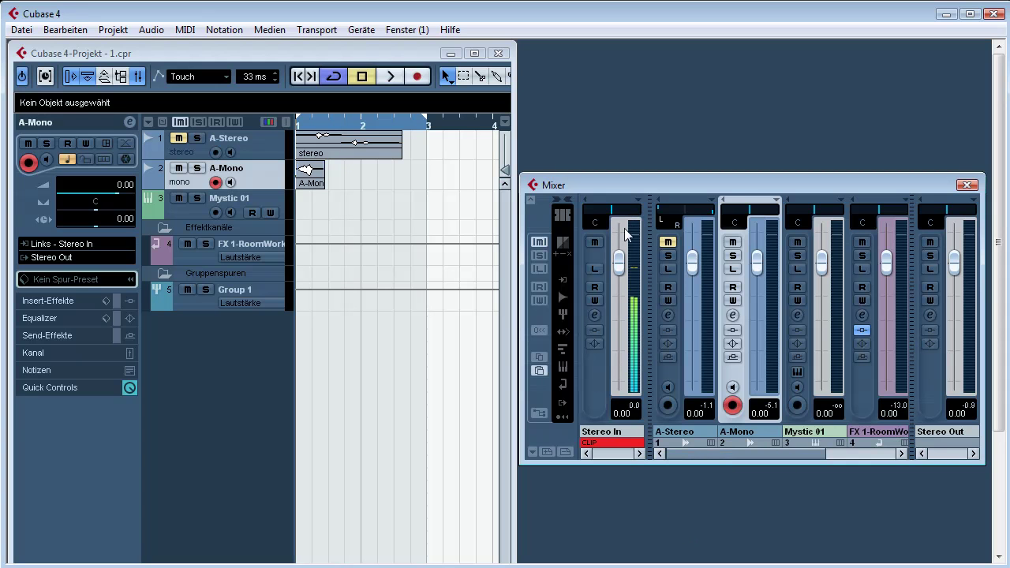
# Step: Examine the Mixer's context commands, including the track types available for adding, without applying any
pyautogui.rightClick(631, 229)
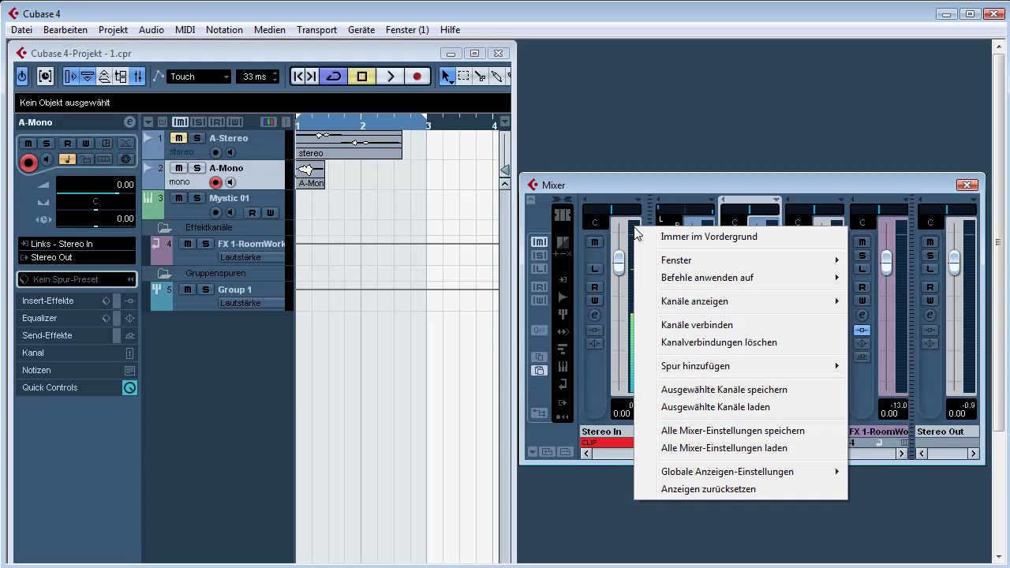
pyautogui.moveTo(672, 478)
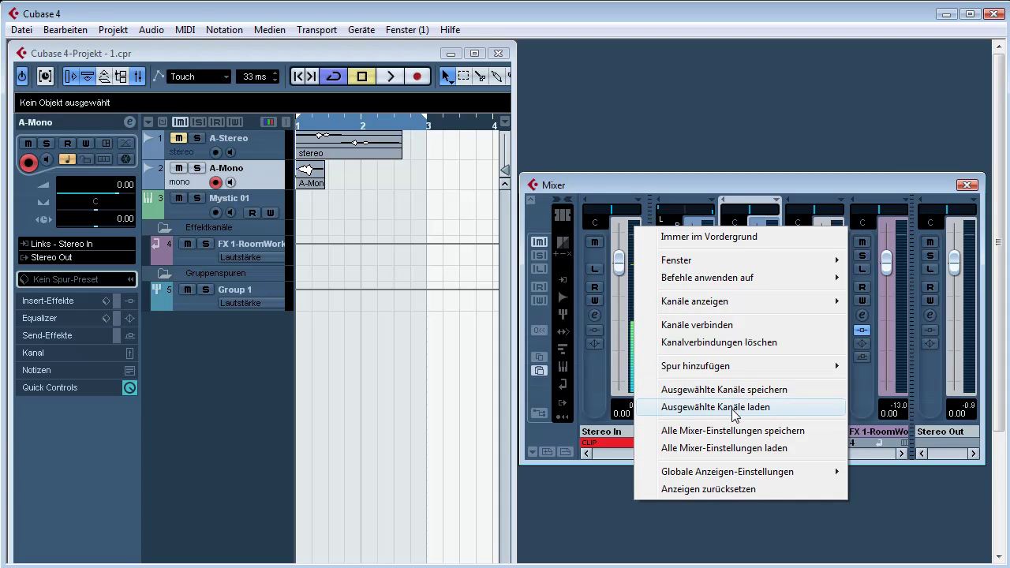
pyautogui.moveTo(740, 369)
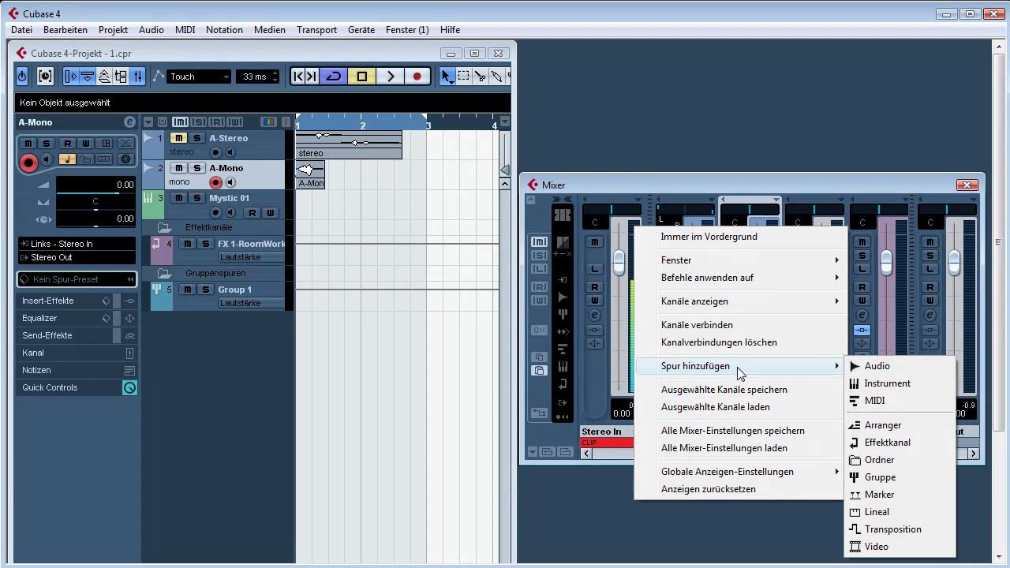
pyautogui.click(747, 188)
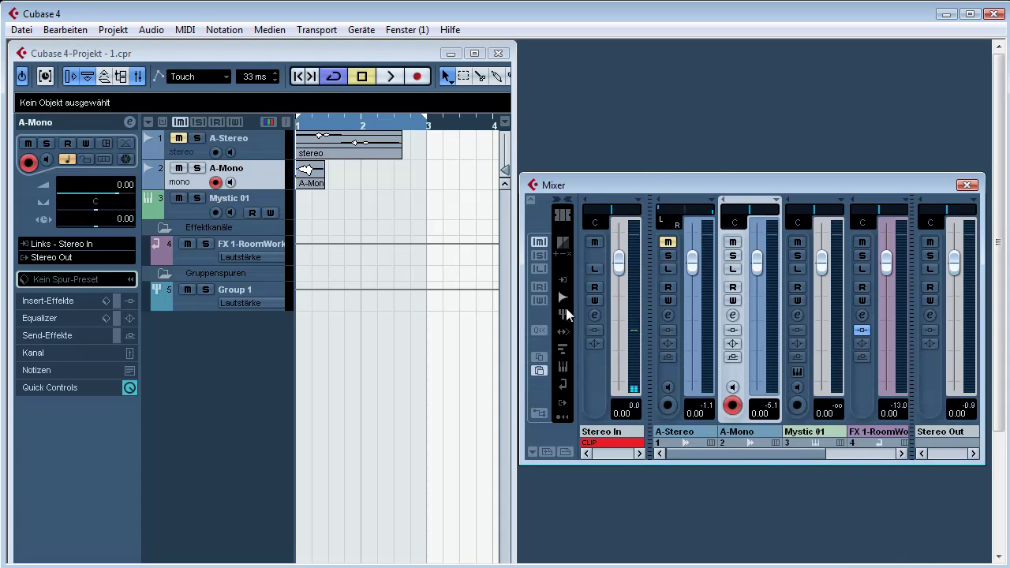
# Step: Open the VST connections from the Mixer to view the Studio bus setup, and close them again
pyautogui.click(541, 413)
pyautogui.moveTo(531, 92); pyautogui.dragTo(625, 48)
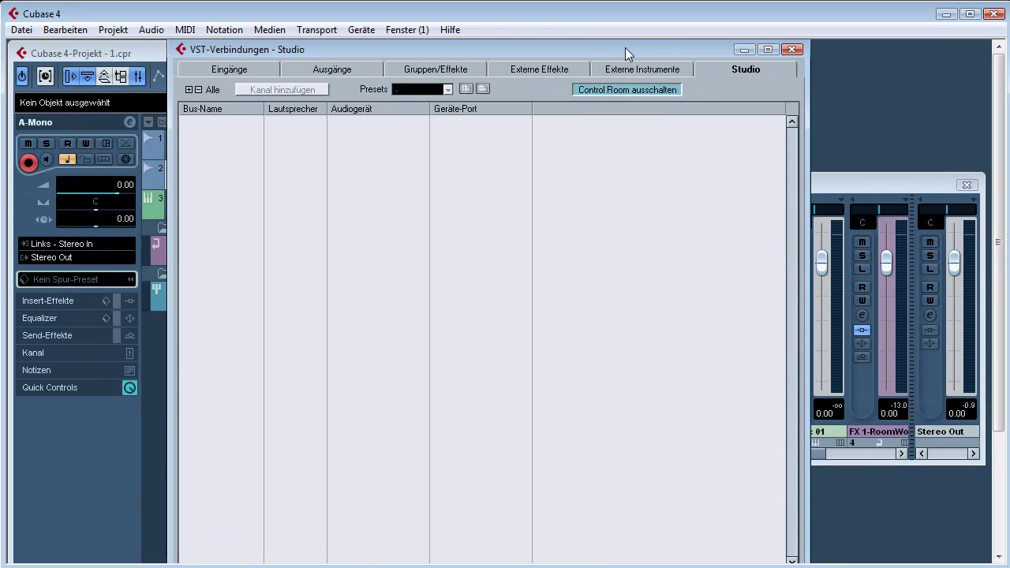
pyautogui.click(792, 50)
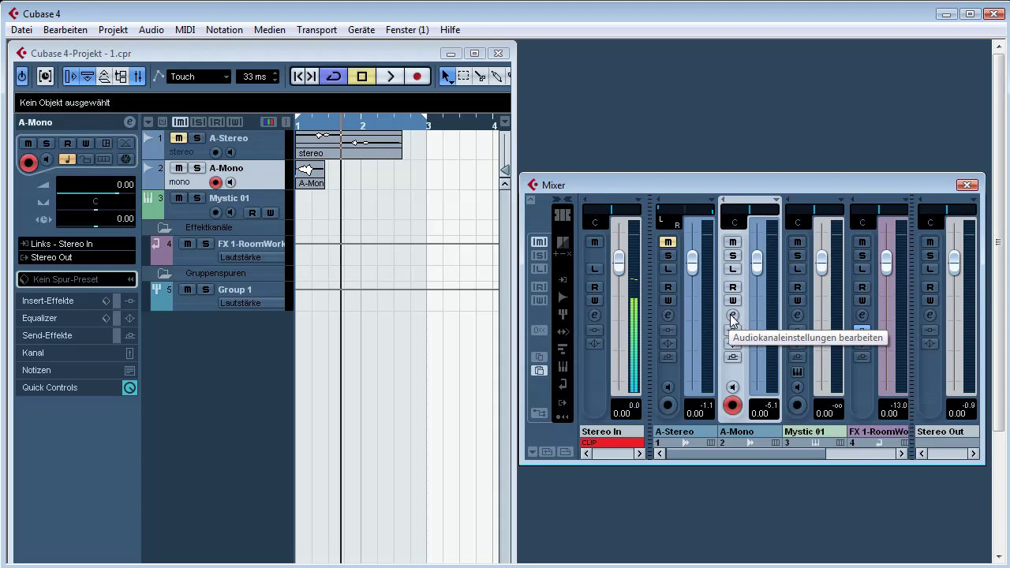
pyautogui.click(732, 316)
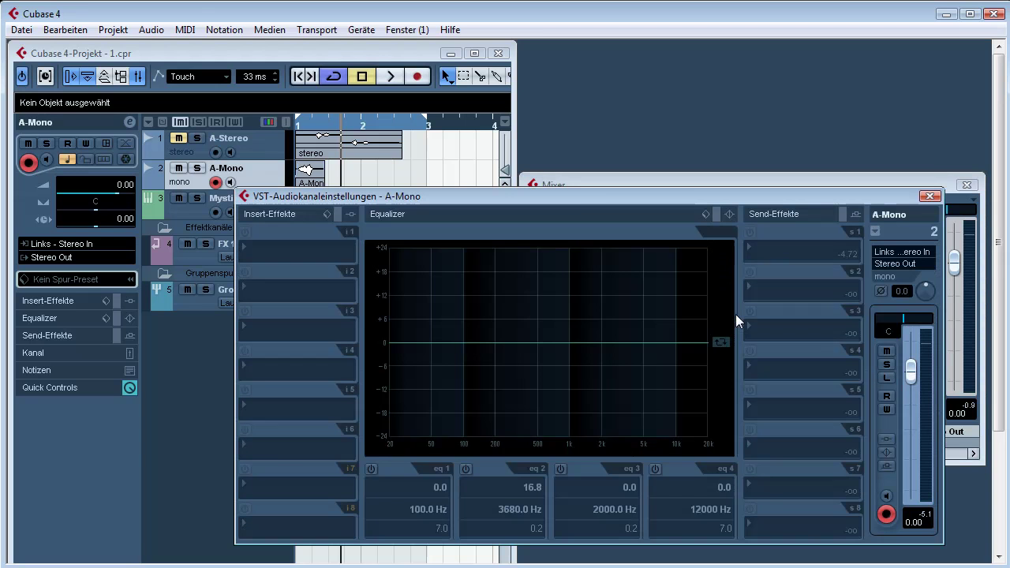
pyautogui.moveTo(759, 202); pyautogui.dragTo(764, 175)
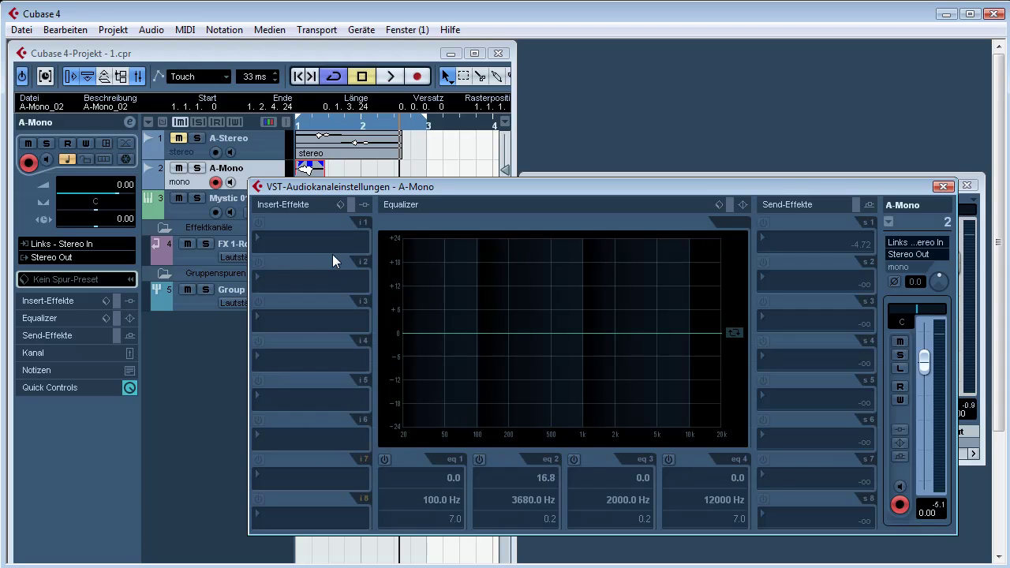
pyautogui.click(314, 236)
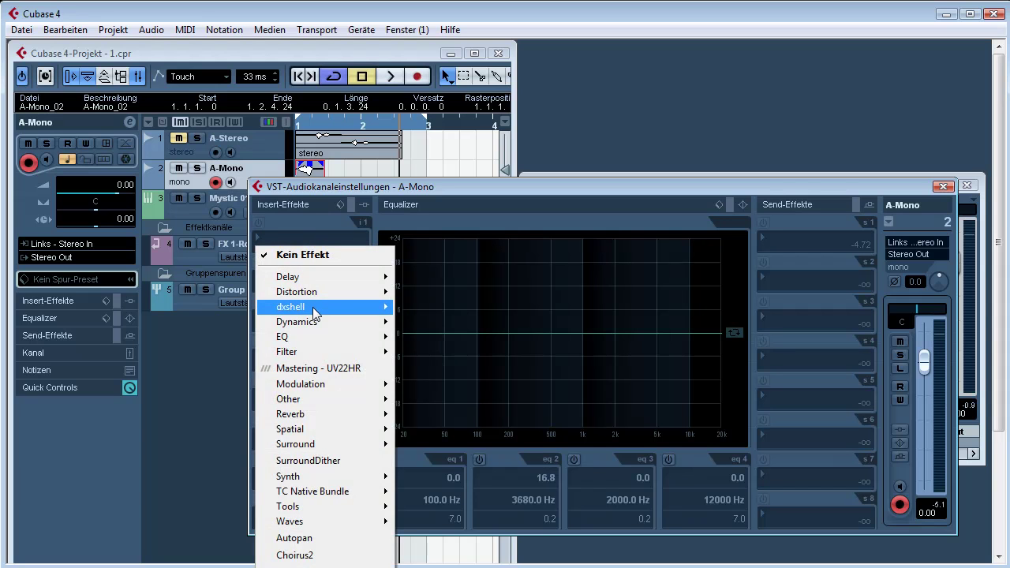
pyautogui.moveTo(313, 325)
pyautogui.click(419, 333)
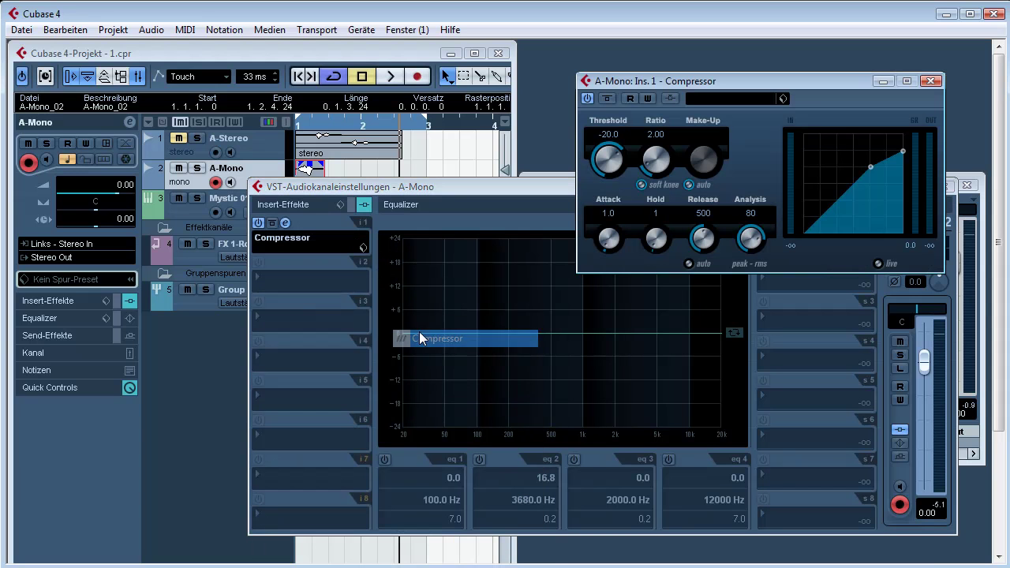
# Step: Set the Compressor's threshold to about -41.3 and ratio to about 4.02, and briefly play the project to audition it
pyautogui.moveTo(614, 157); pyautogui.dragTo(655, 156)
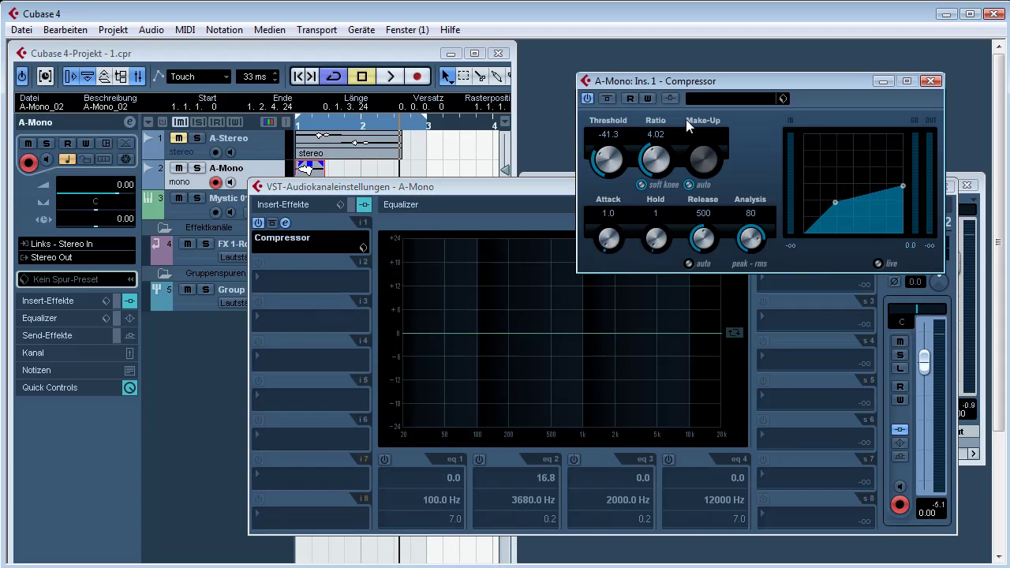
pyautogui.press('space')
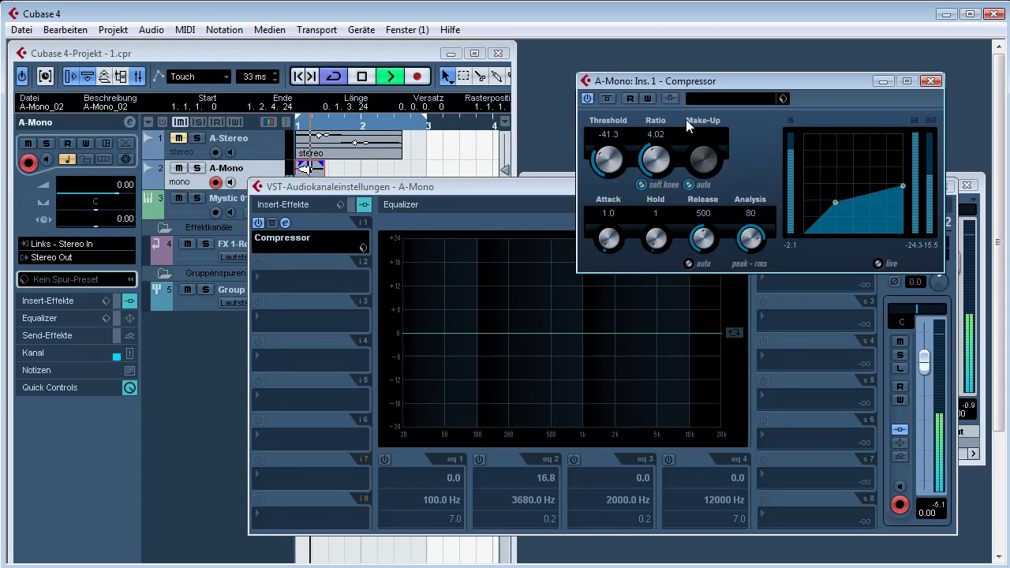
pyautogui.press('space')
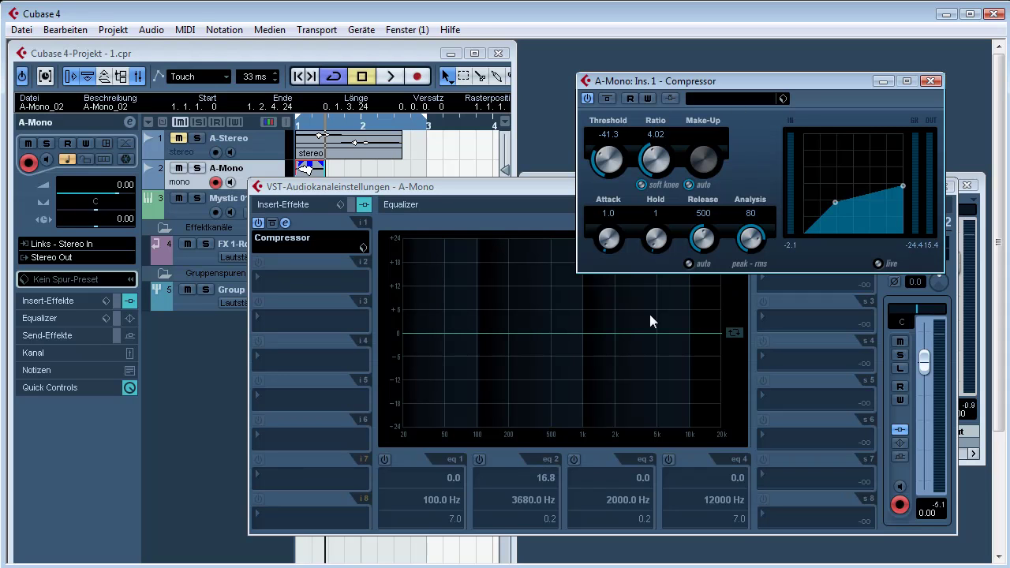
# Step: Activate A-Mono's first EQ band with a boost of about 20.4 at about 481 Hz, and audition it in playback
pyautogui.moveTo(457, 344); pyautogui.dragTo(549, 253)
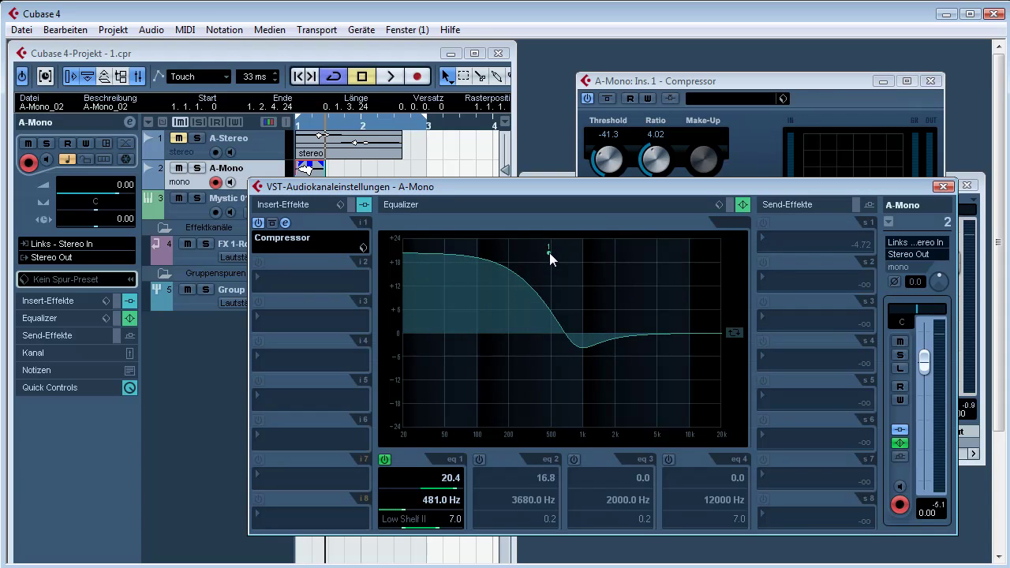
pyautogui.press('space')
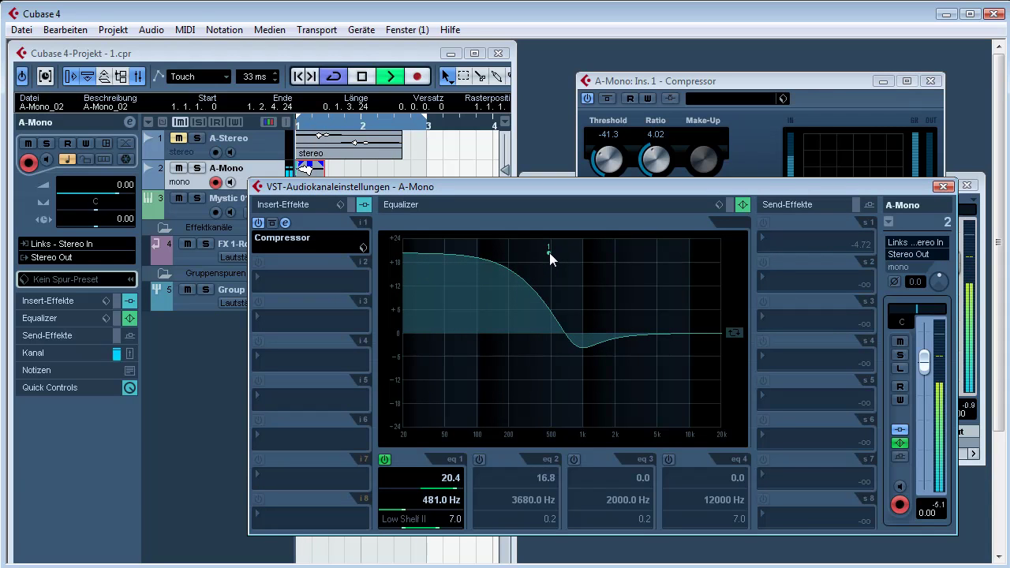
pyautogui.press('space')
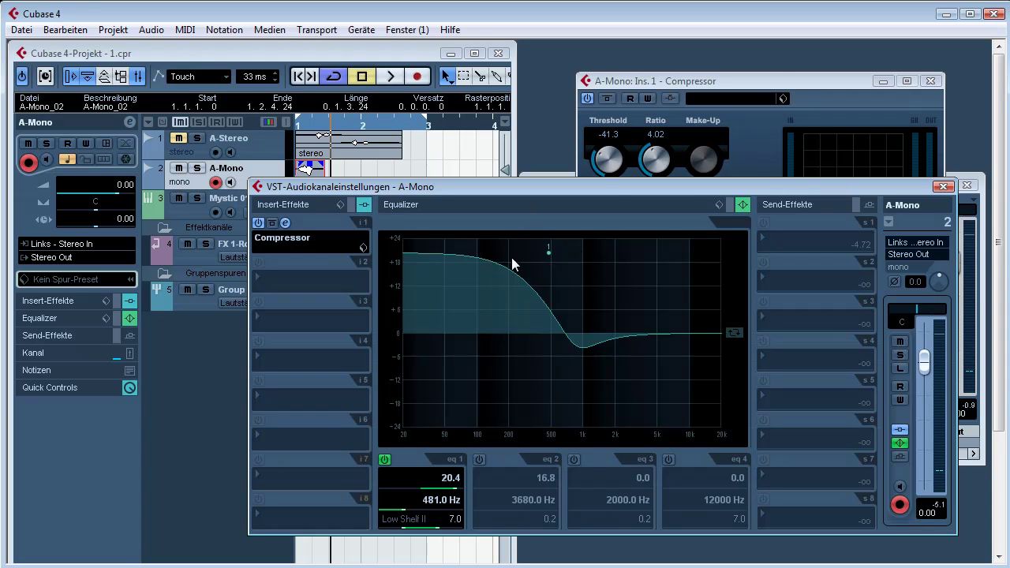
# Step: Bring the Compressor to the front and play the project to check its input level ahead of the EQ
pyautogui.click(792, 86)
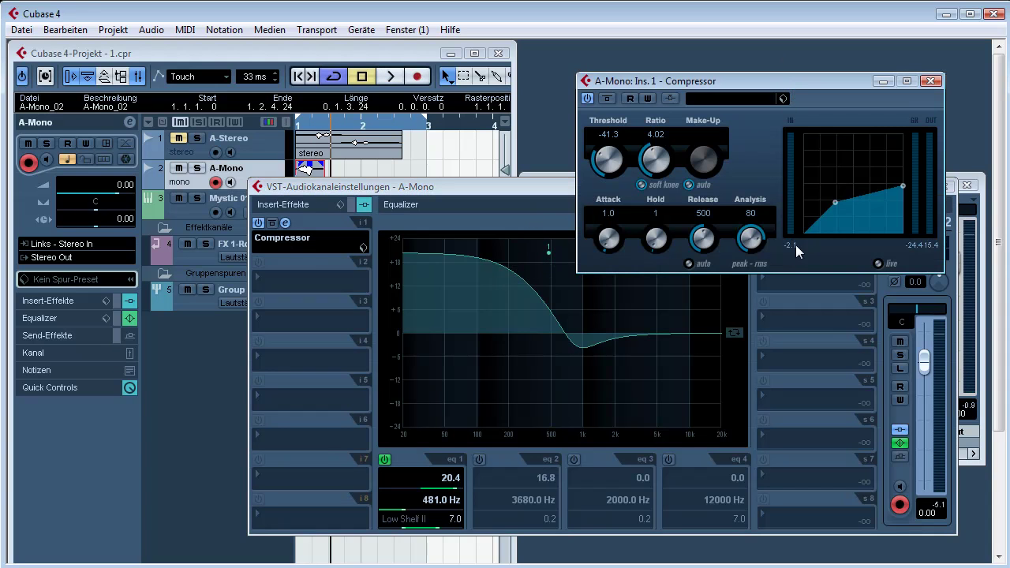
pyautogui.press('space')
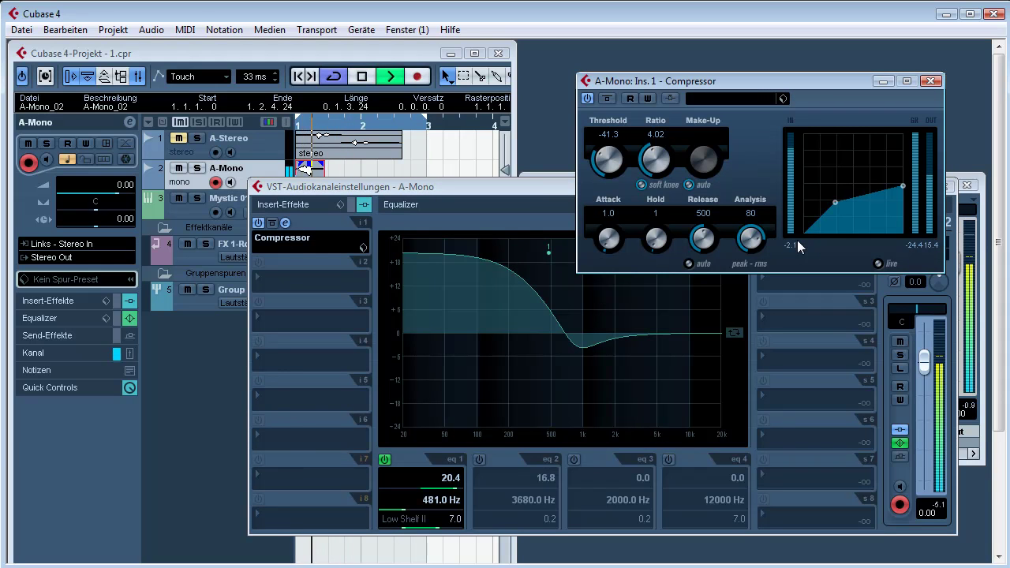
pyautogui.press('space')
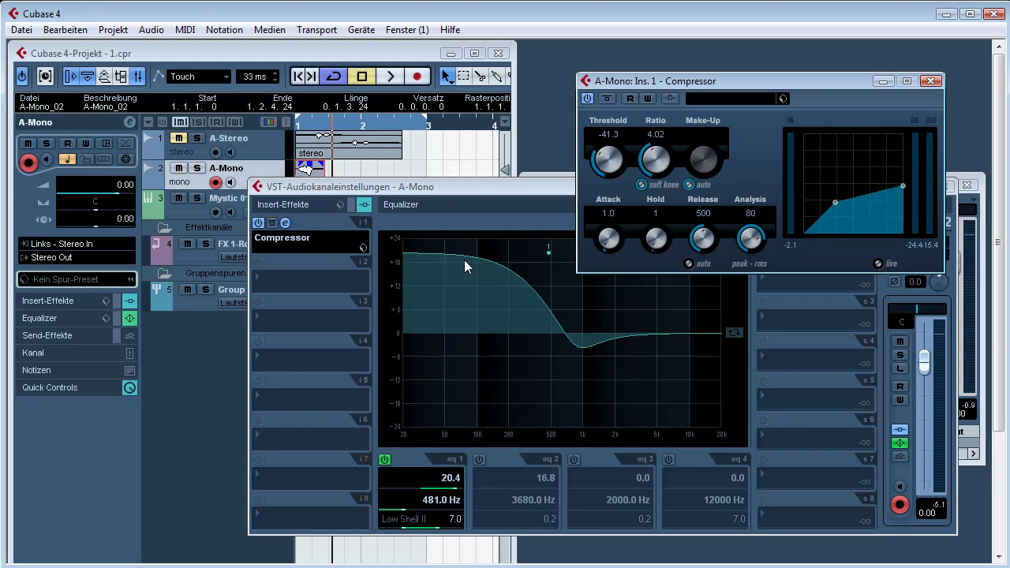
# Step: Move the Compressor to A-Mono's insert slot 7 and check its input level during playback
pyautogui.moveTo(365, 226); pyautogui.dragTo(365, 463)
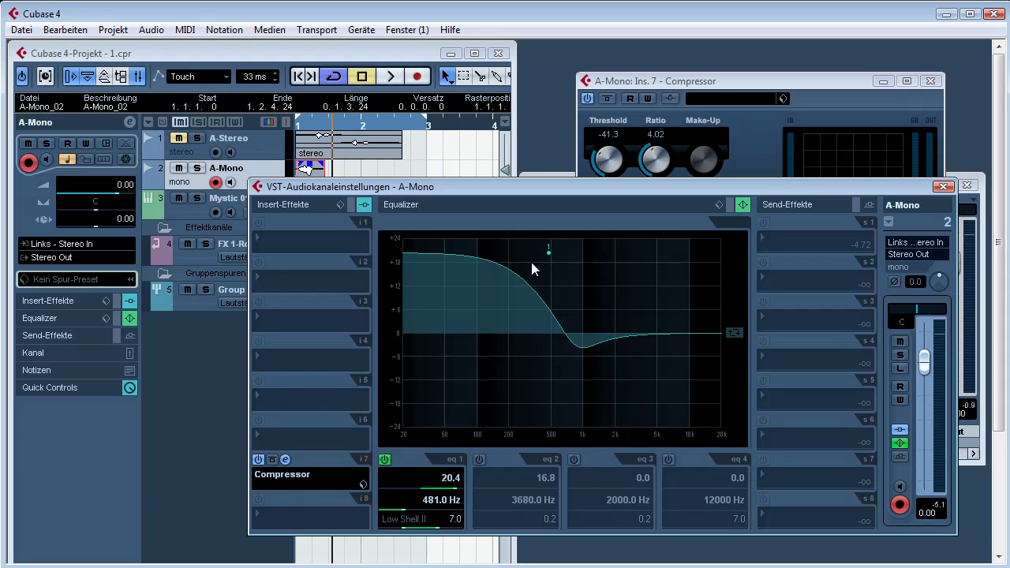
pyautogui.click(716, 90)
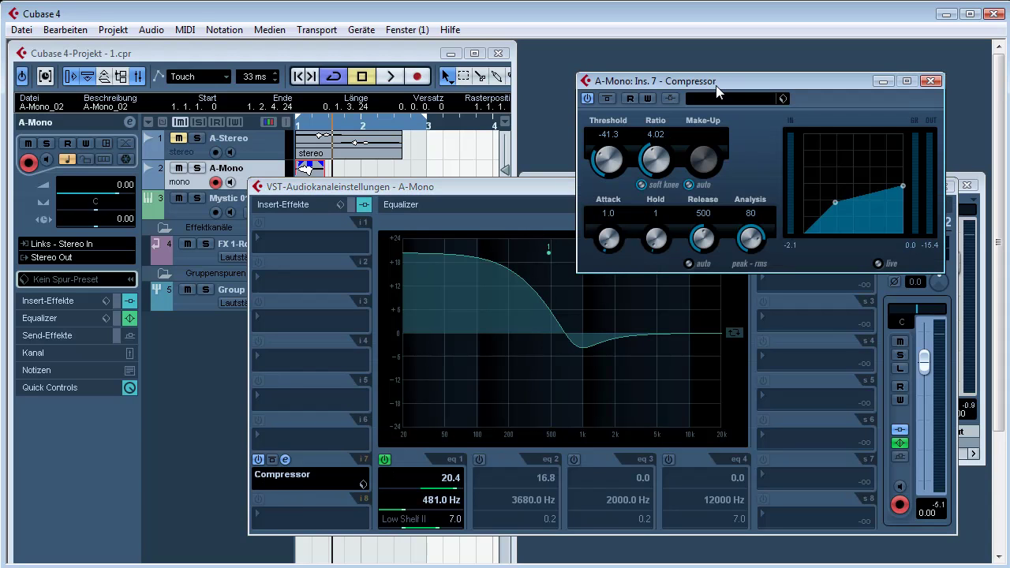
pyautogui.press('space')
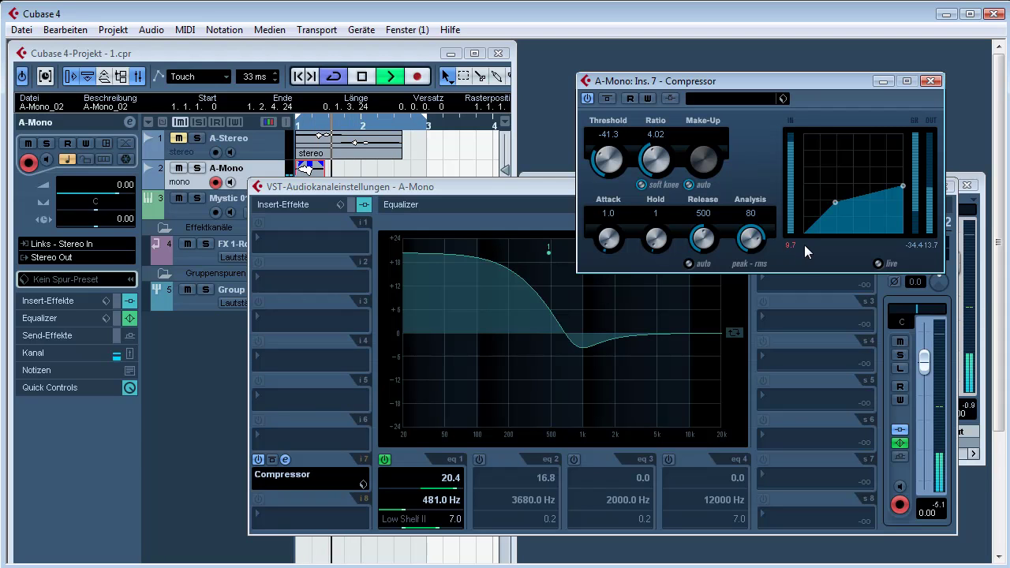
# Step: Move the Compressor back to insert slot 1 and again to slot 7 during playback, and stop the project
pyautogui.moveTo(363, 462); pyautogui.dragTo(363, 247)
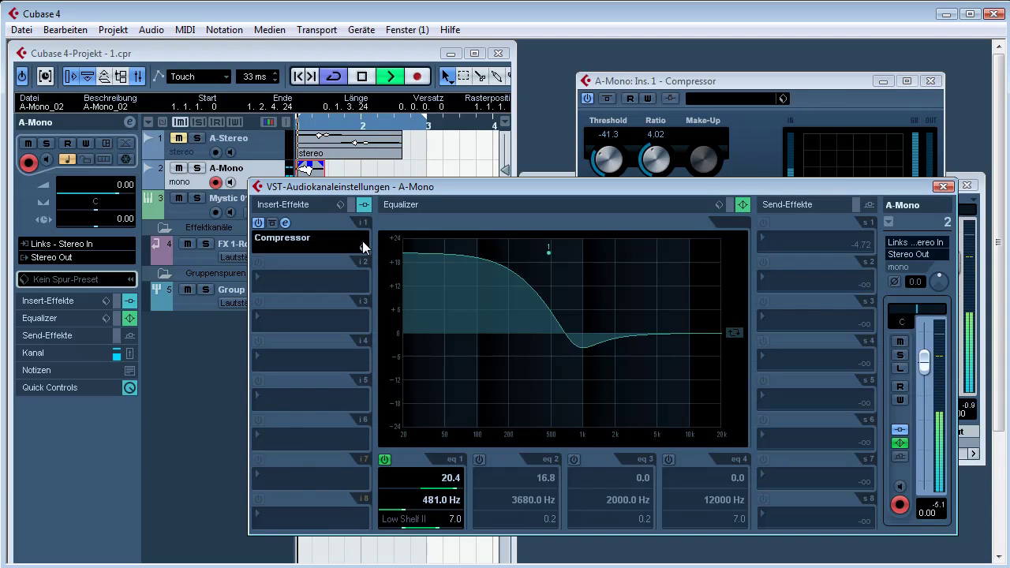
pyautogui.moveTo(364, 247); pyautogui.dragTo(374, 458)
pyautogui.press('space')
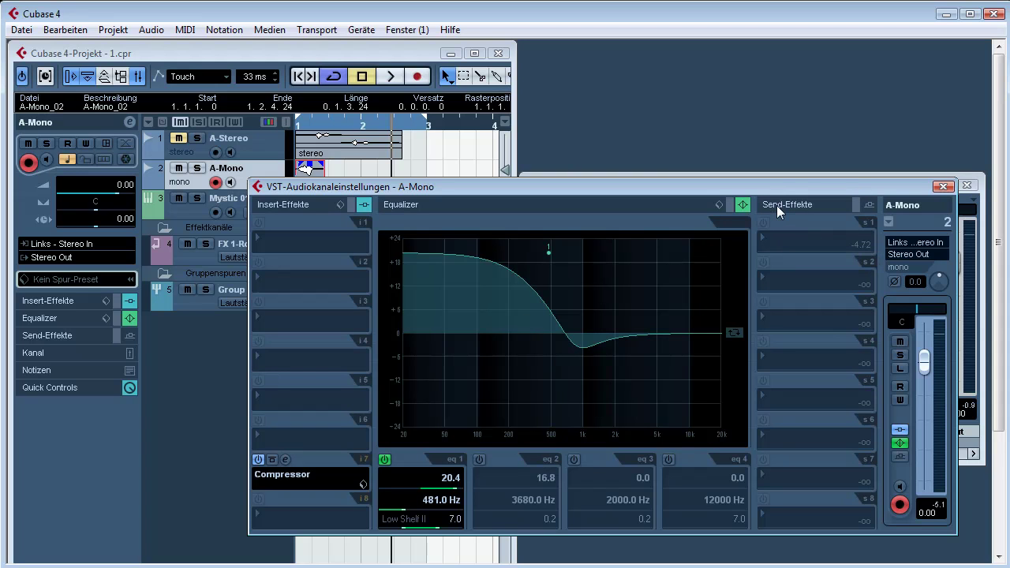
# Step: Assign FX 1-RoomWorks to A-Mono's first send slot
pyautogui.click(809, 240)
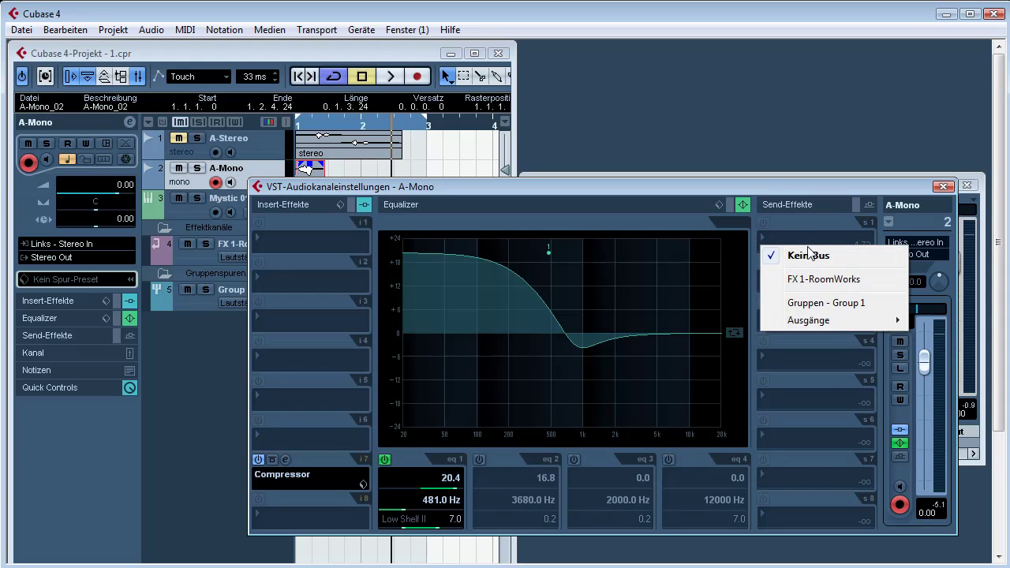
pyautogui.click(828, 284)
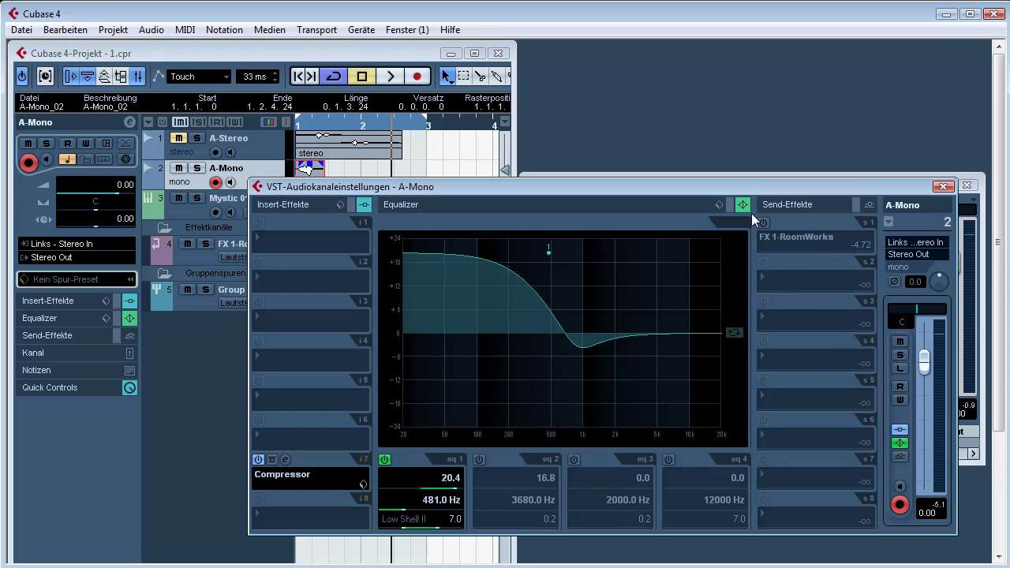
# Step: Activate A-Mono's FX 1-RoomWorks send, adjust its level to about -4.48 during playback, and stop the project
pyautogui.click(763, 224)
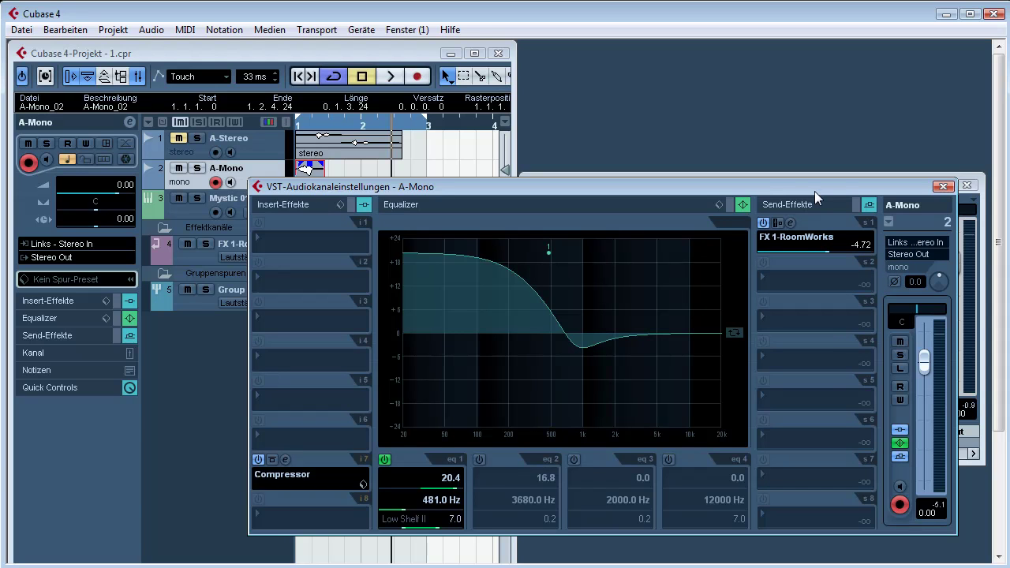
pyautogui.press('space')
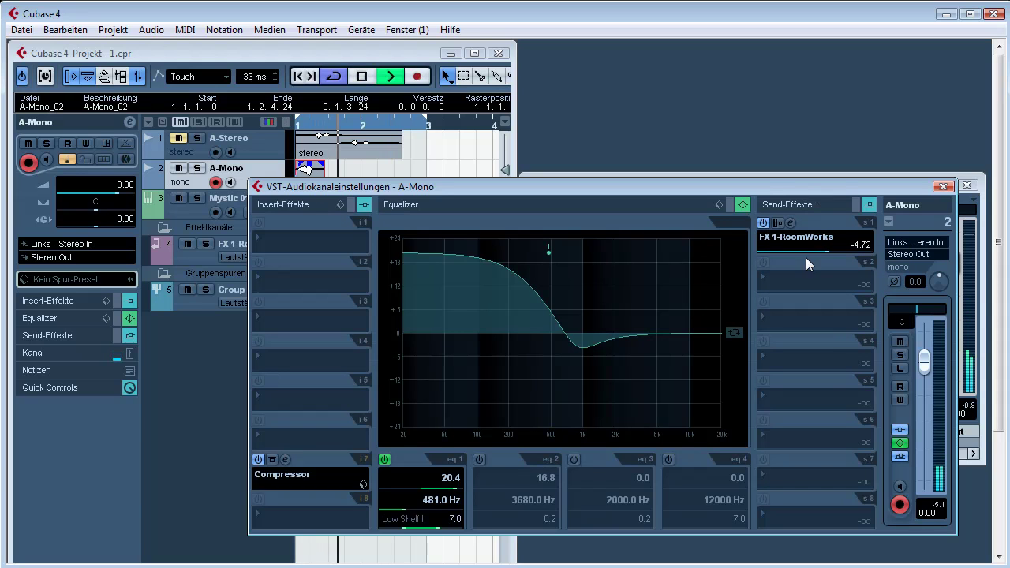
pyautogui.moveTo(826, 255)
pyautogui.mouseDown()
pyautogui.moveTo(775, 254)
pyautogui.moveTo(875, 252)
pyautogui.moveTo(801, 256)
pyautogui.moveTo(826, 257)
pyautogui.mouseUp()
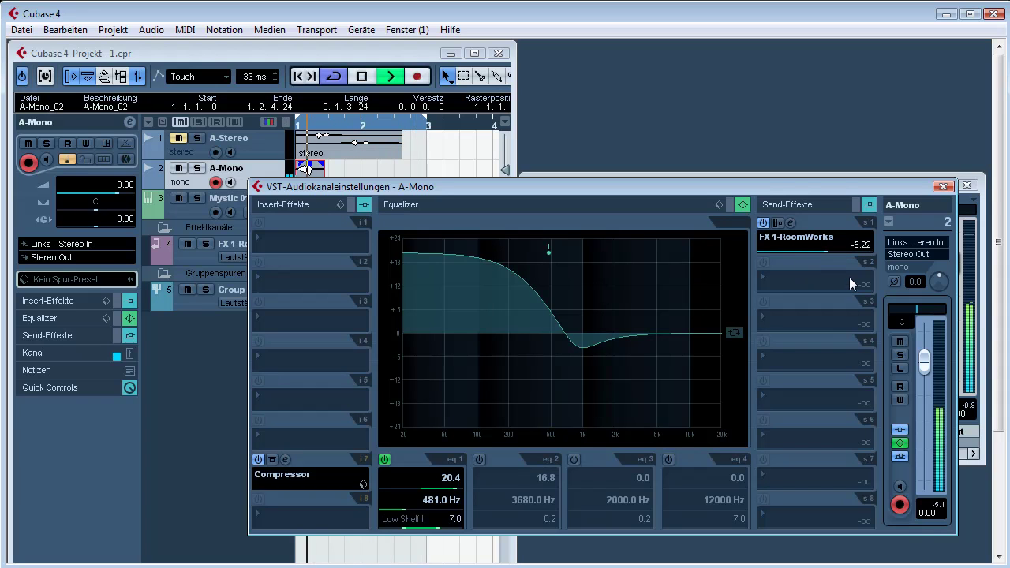
pyautogui.press('space')
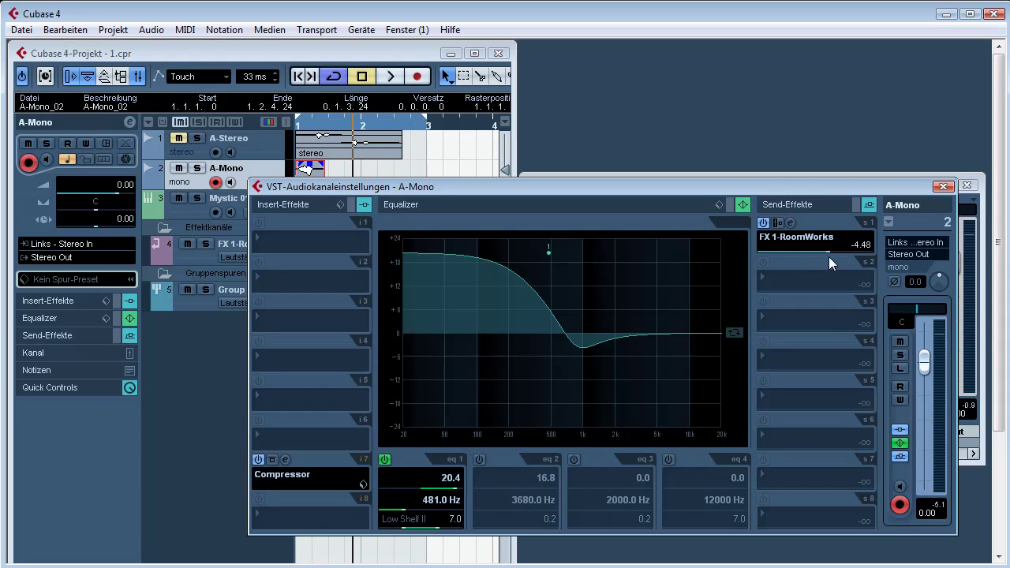
# Step: Set the FX 1-RoomWorks send level to about -7.59 and lower A-Mono's volume to -7.68, and to -∞ during playback
pyautogui.moveTo(813, 252); pyautogui.dragTo(820, 251)
pyautogui.moveTo(923, 359); pyautogui.dragTo(925, 404)
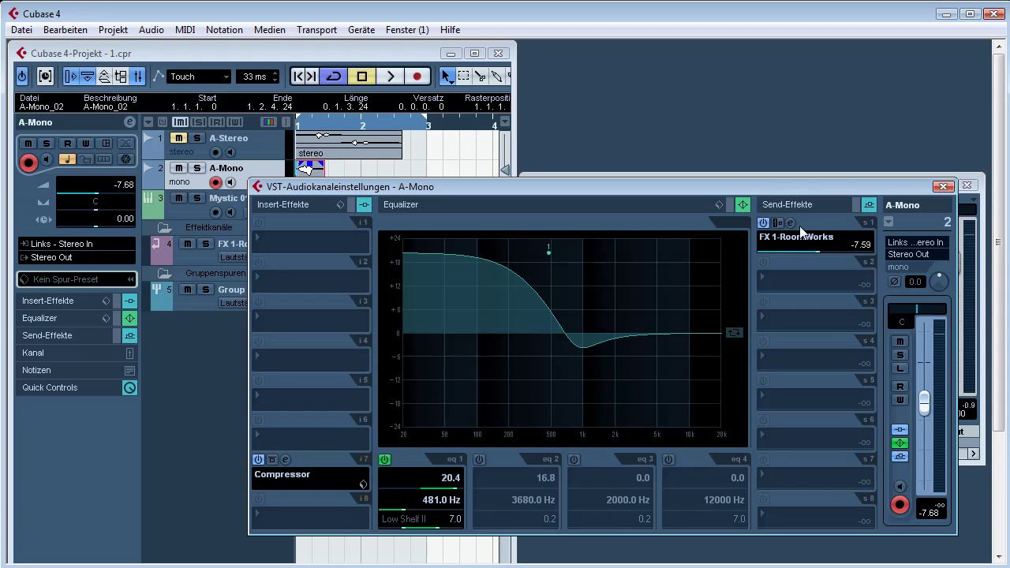
pyautogui.press('space')
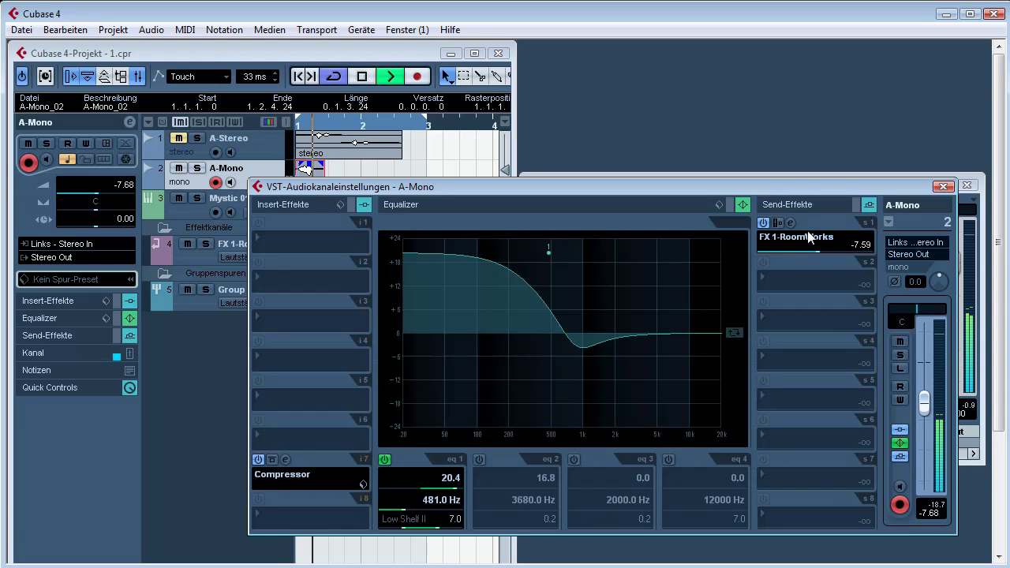
pyautogui.moveTo(929, 403); pyautogui.dragTo(927, 486)
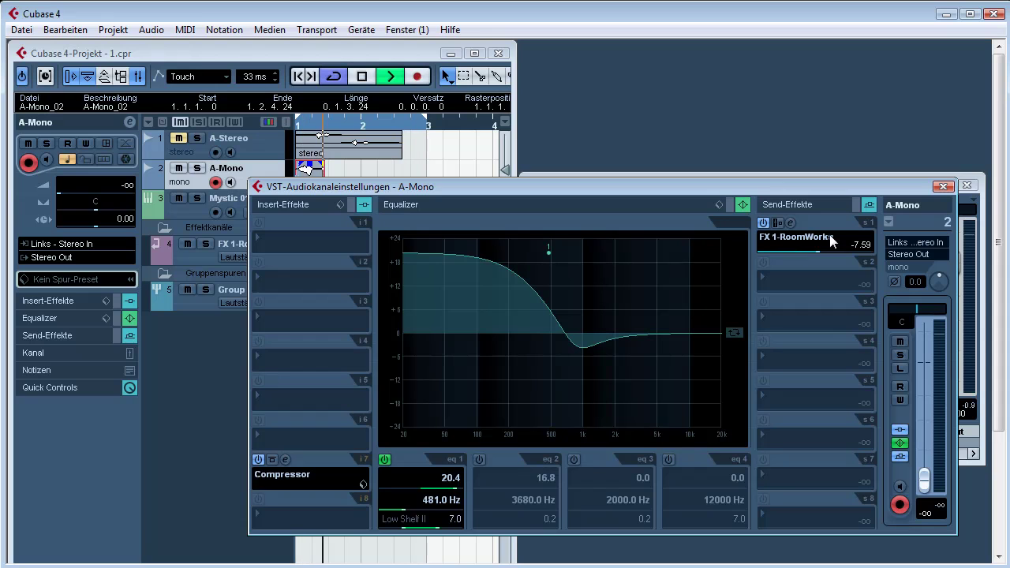
# Step: Switch the FX 1-RoomWorks send to pre-fader, lower its level to about -23.27 during playback, and stop the project
pyautogui.click(777, 224)
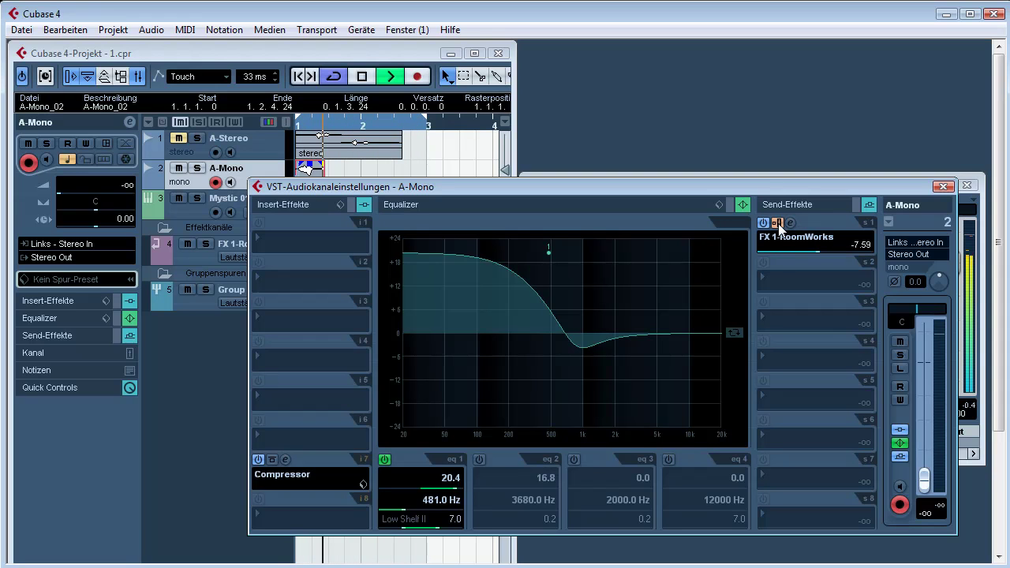
pyautogui.moveTo(813, 248); pyautogui.dragTo(790, 248)
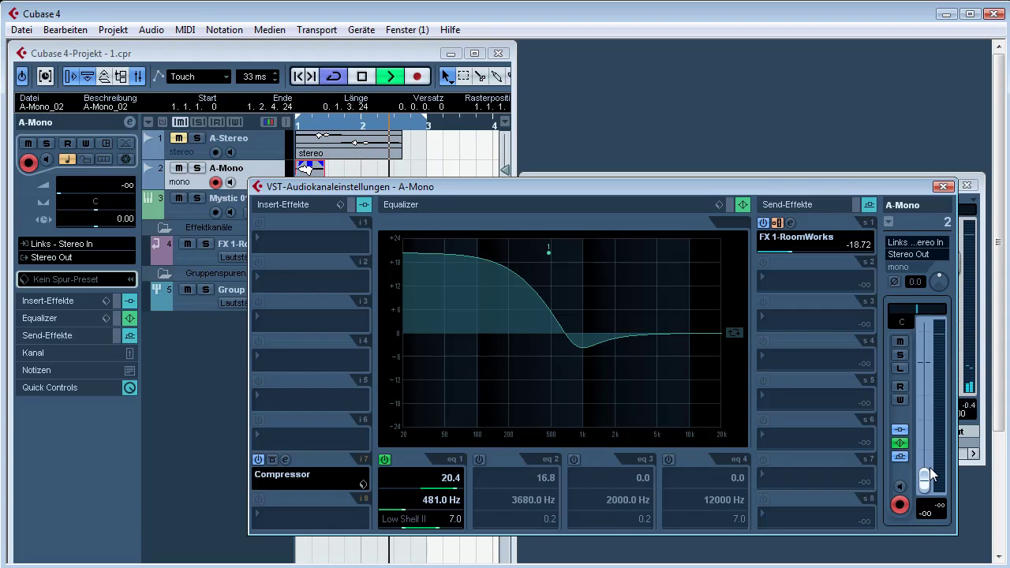
pyautogui.moveTo(799, 247); pyautogui.dragTo(782, 249)
pyautogui.press('space')
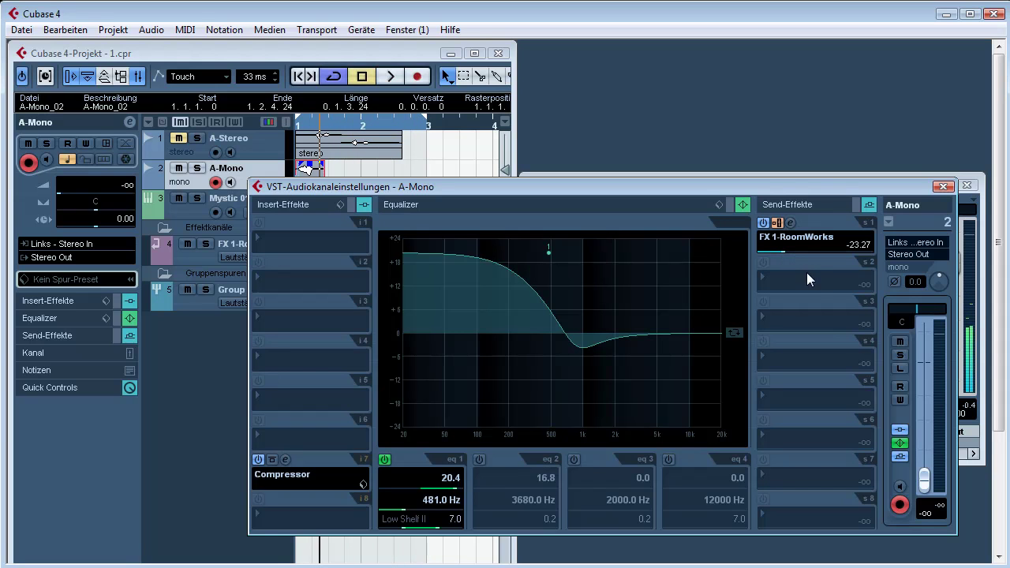
# Step: Invert A-Mono's input phase, play the project briefly, and restore the normal phase with playback stopped
pyautogui.click(895, 283)
pyautogui.press('space')
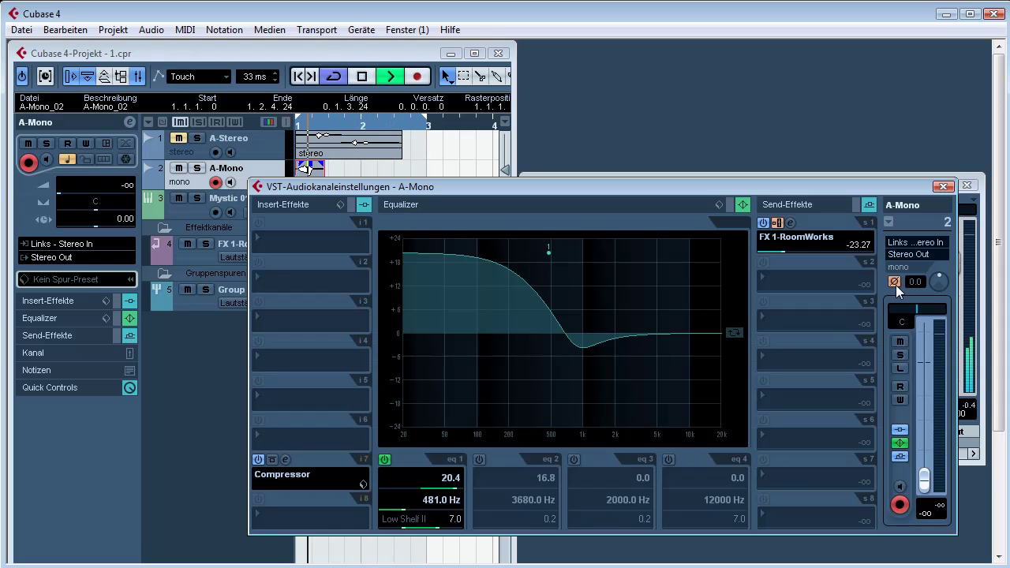
pyautogui.press('space')
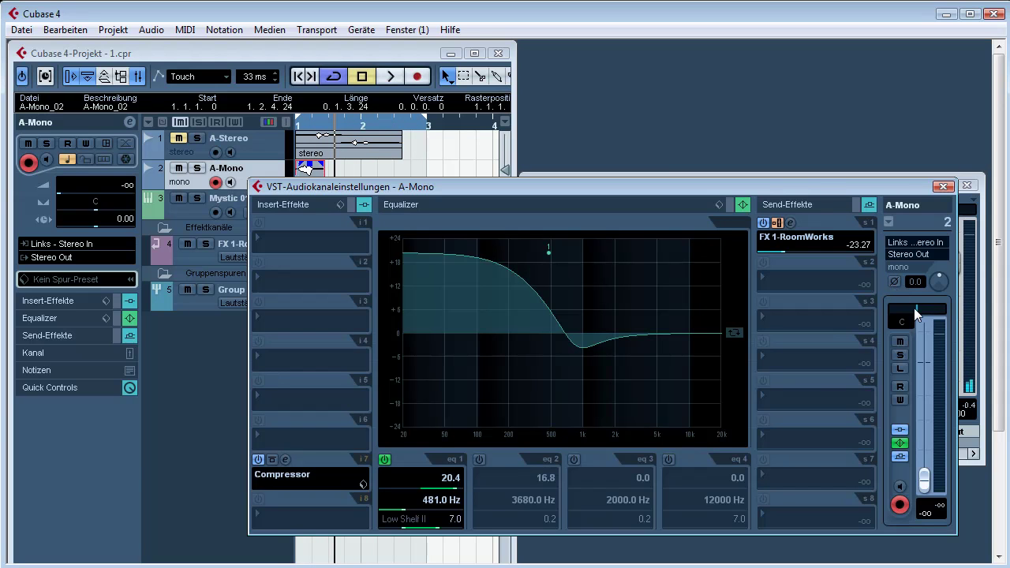
# Step: Examine A-Mono's input and output bus choices and its editable channel name without changing them
pyautogui.click(924, 239)
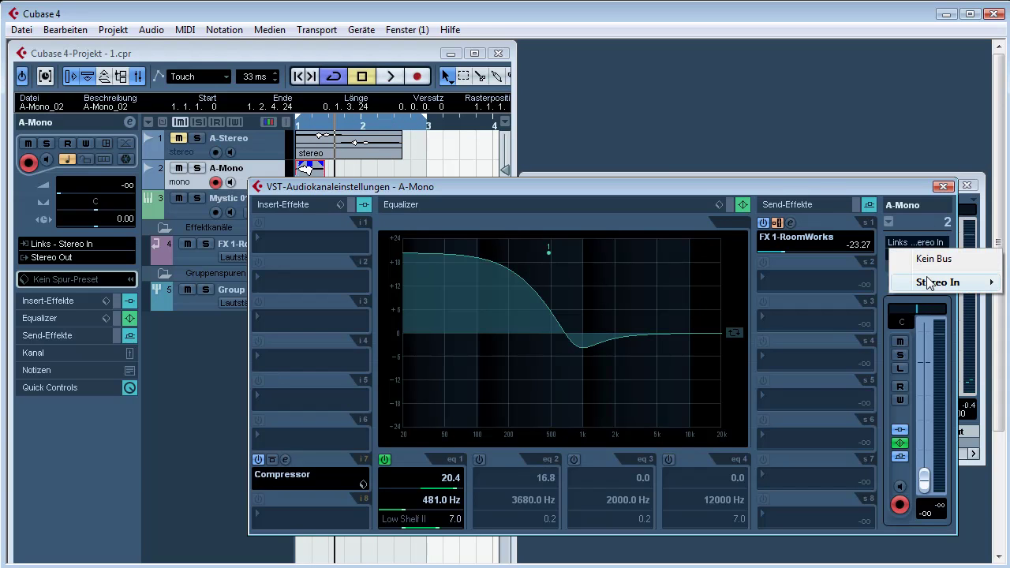
pyautogui.click(918, 219)
pyautogui.click(914, 253)
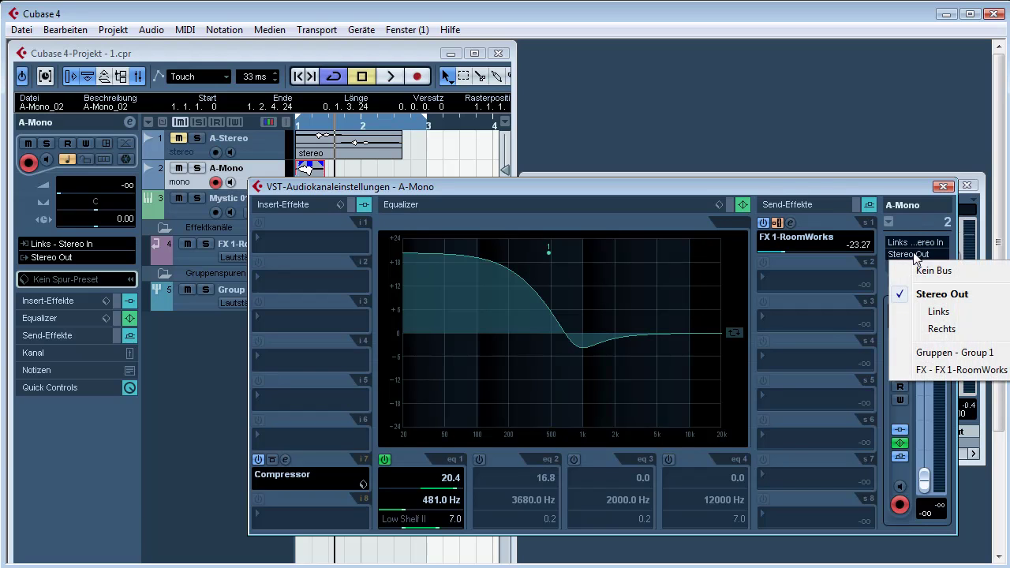
pyautogui.click(908, 223)
pyautogui.doubleClick(908, 206)
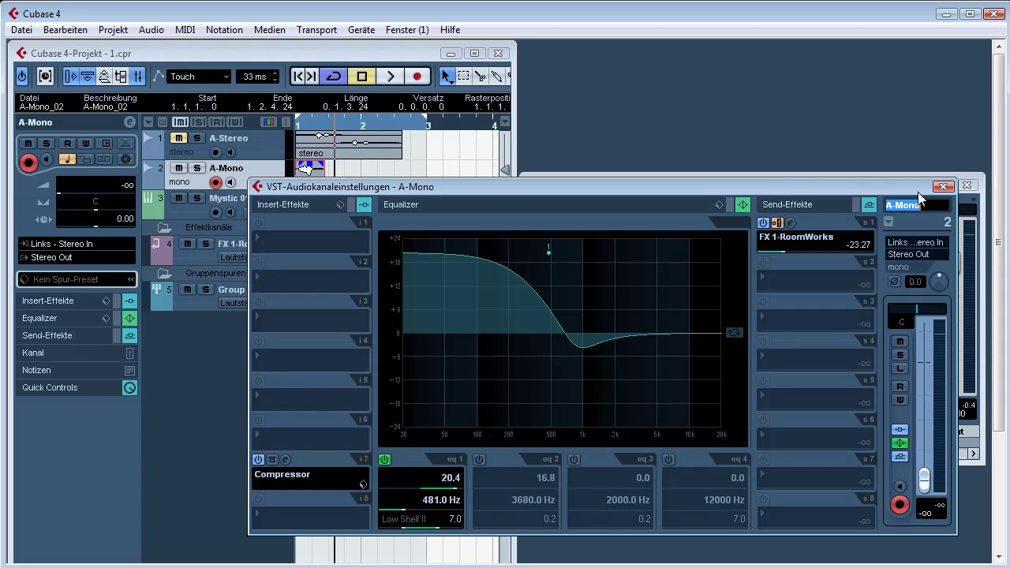
pyautogui.click(936, 220)
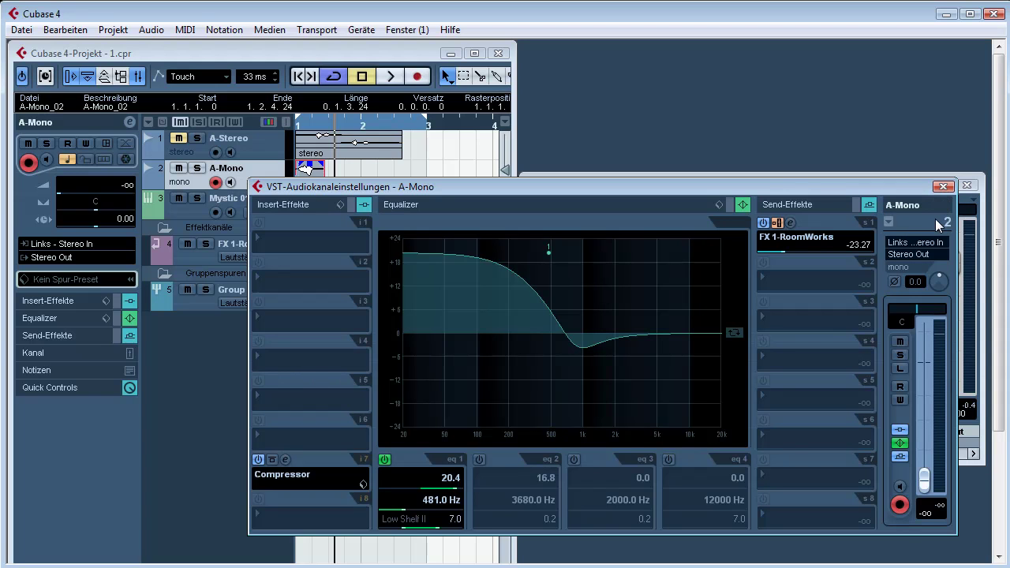